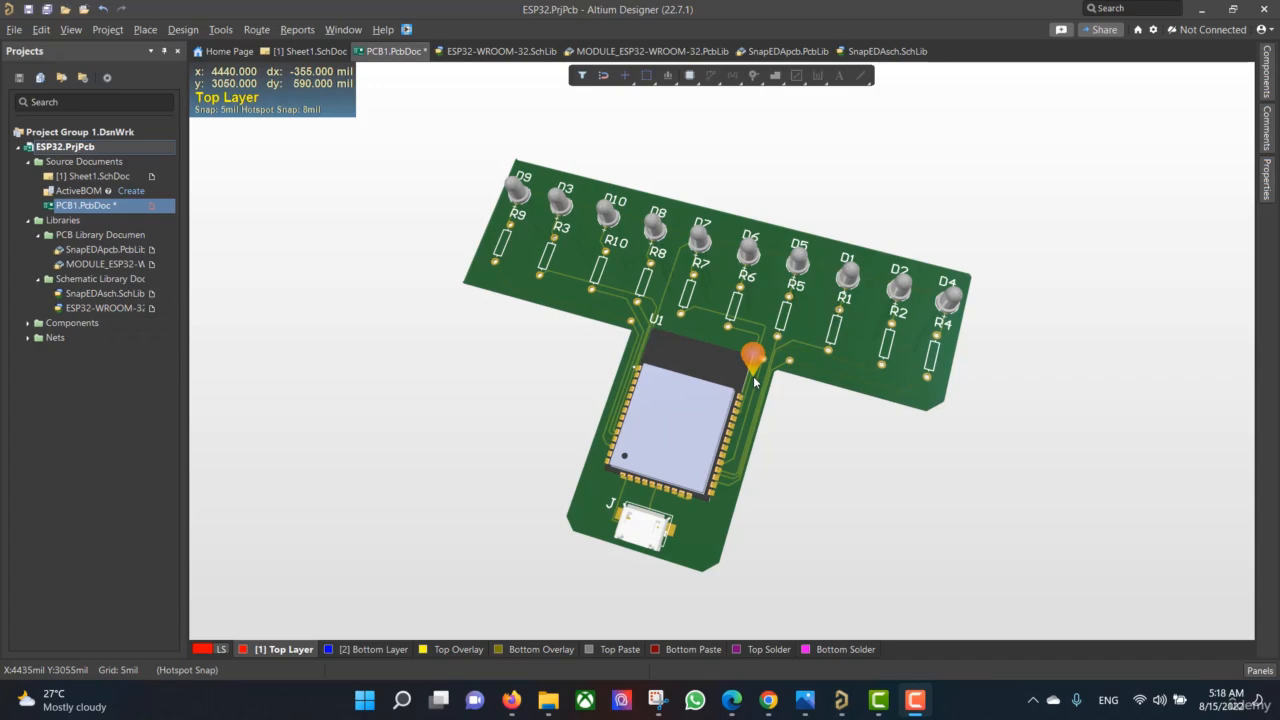
{"action": "right_click_drag", "start_coordinate": [755, 380], "coordinate": [568, 329], "text": "shift"}
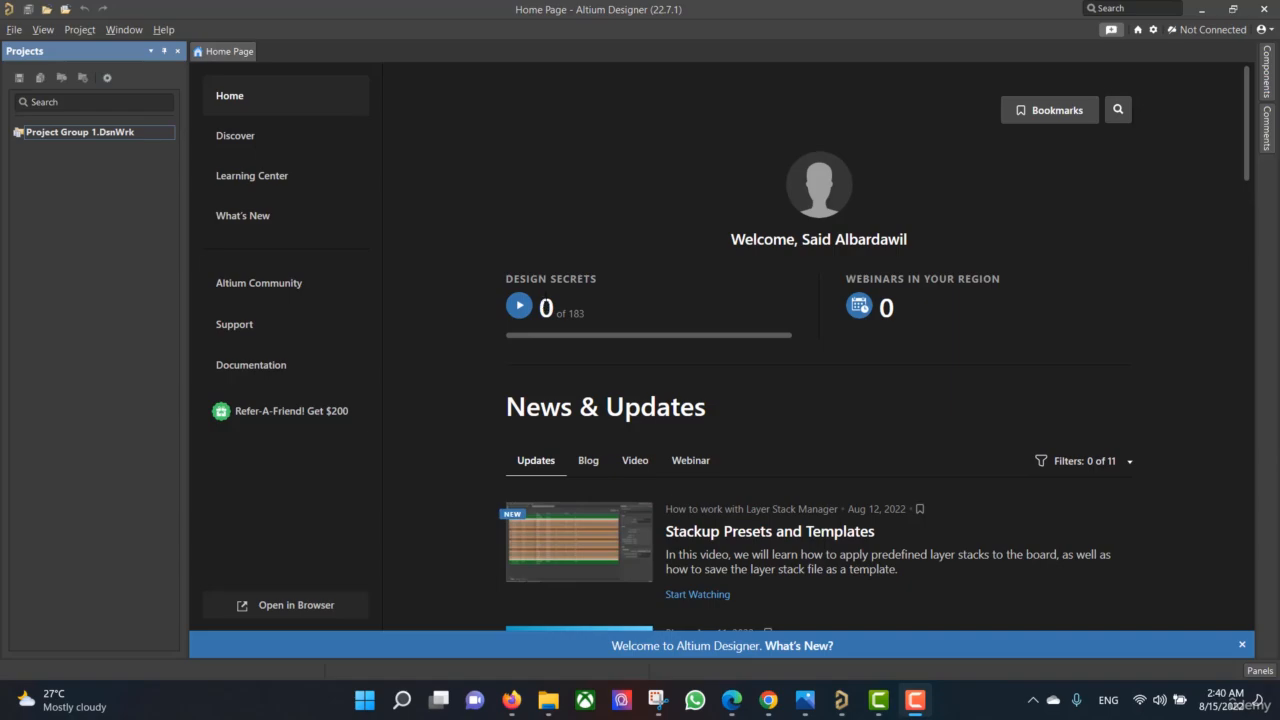
Create an empty local PCB project named ESP32 in the documents subfolder 4
{"action": "left_click", "coordinate": [13, 30]}
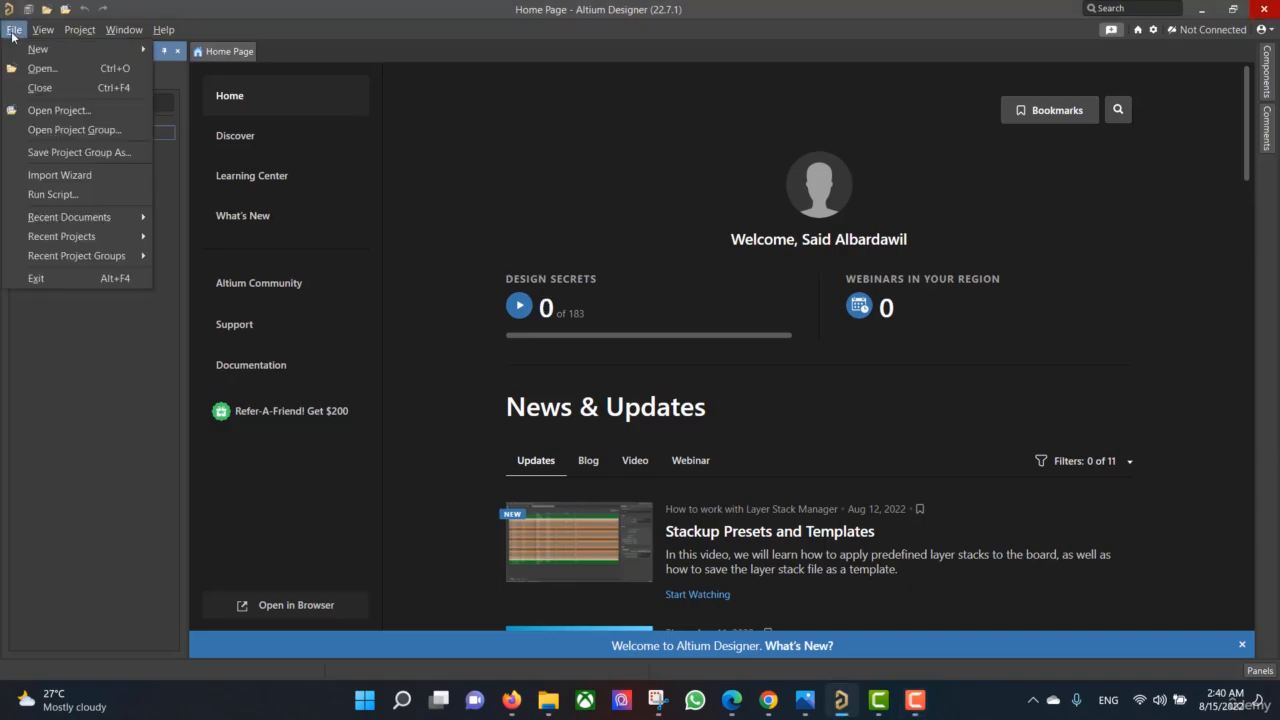
{"action": "mouse_move", "coordinate": [34, 46]}
{"action": "left_click", "coordinate": [277, 48]}
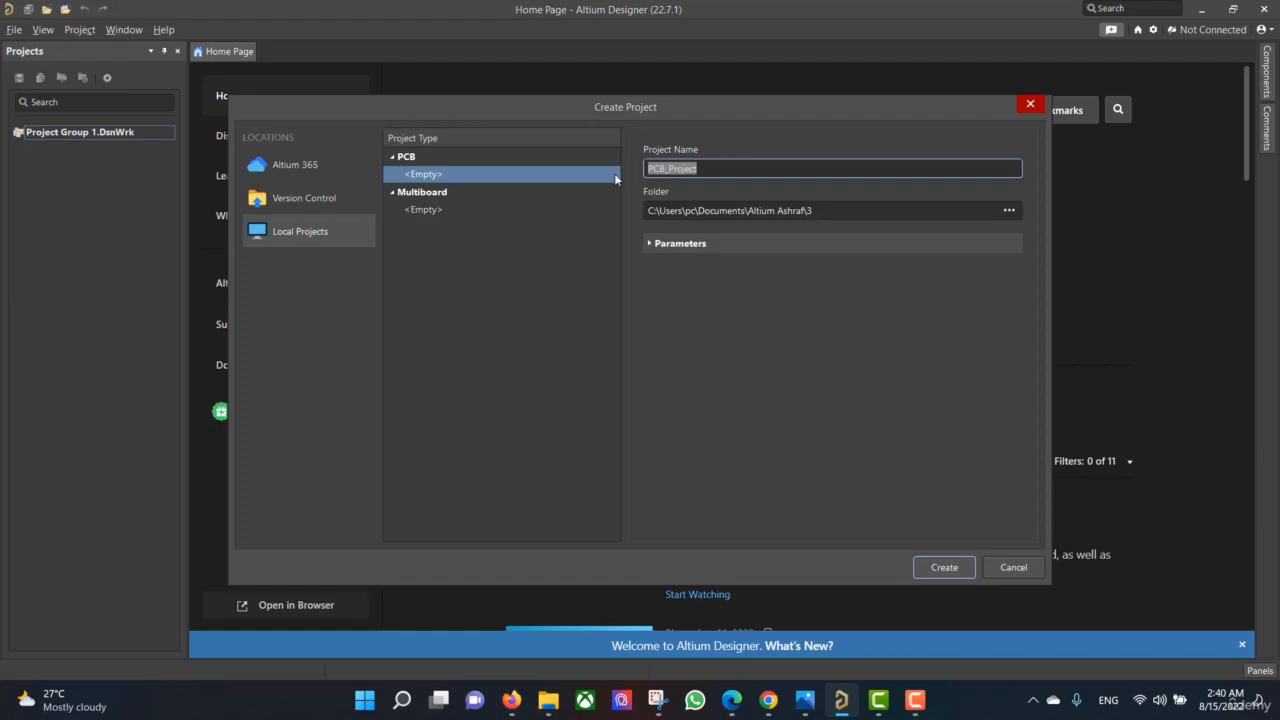
{"action": "key", "text": "BackSpace"}
{"action": "type", "text": "ESP32"}
{"action": "left_click", "coordinate": [1008, 212]}
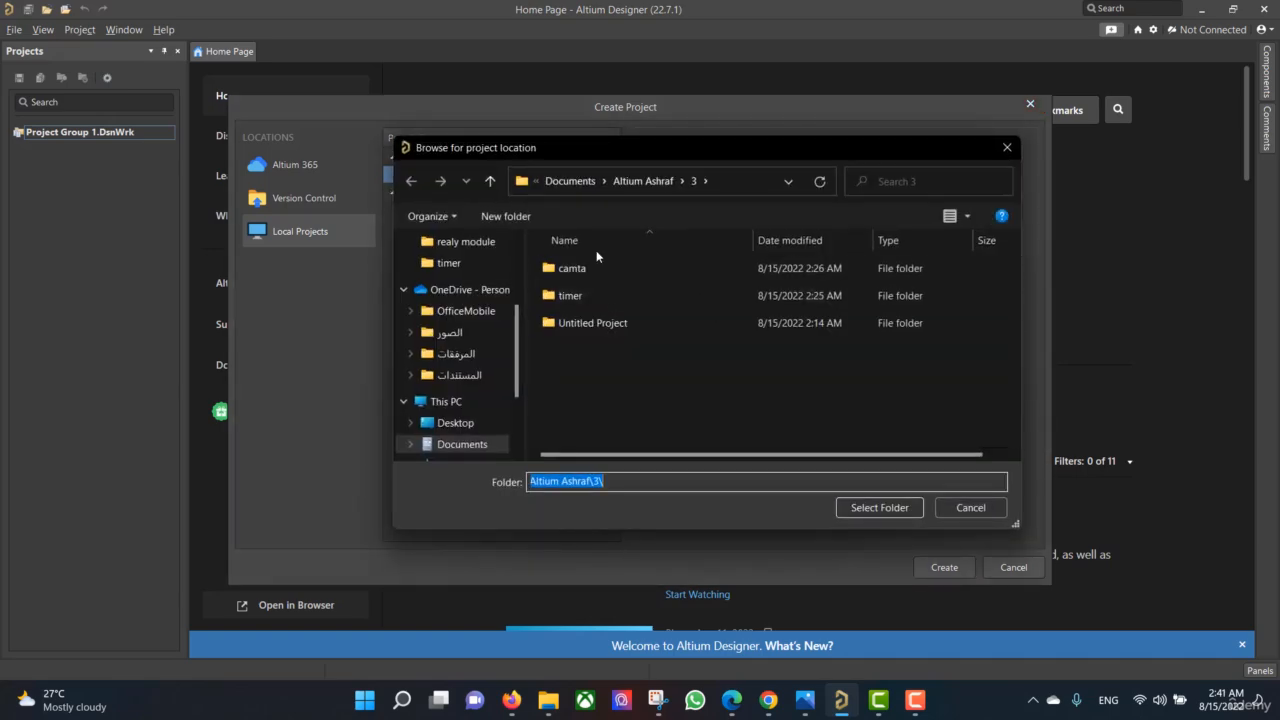
{"action": "left_click", "coordinate": [645, 181]}
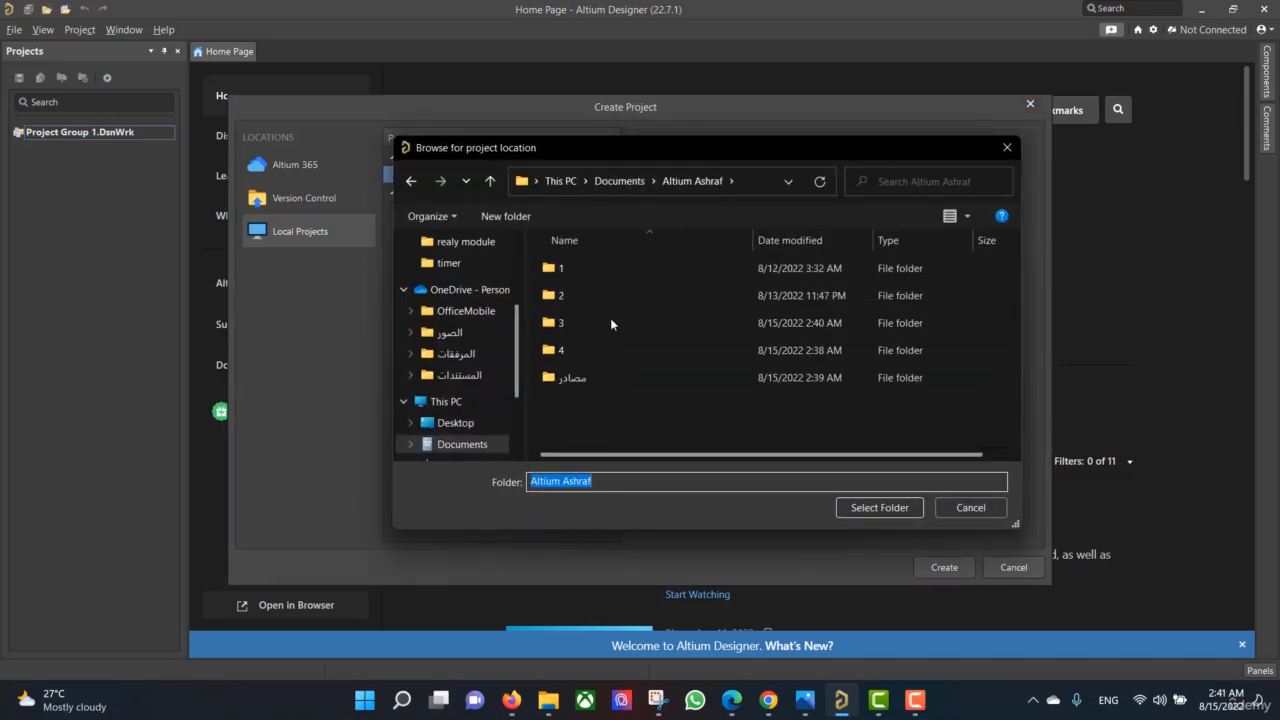
{"action": "double_click", "coordinate": [612, 348]}
{"action": "left_click", "coordinate": [872, 508]}
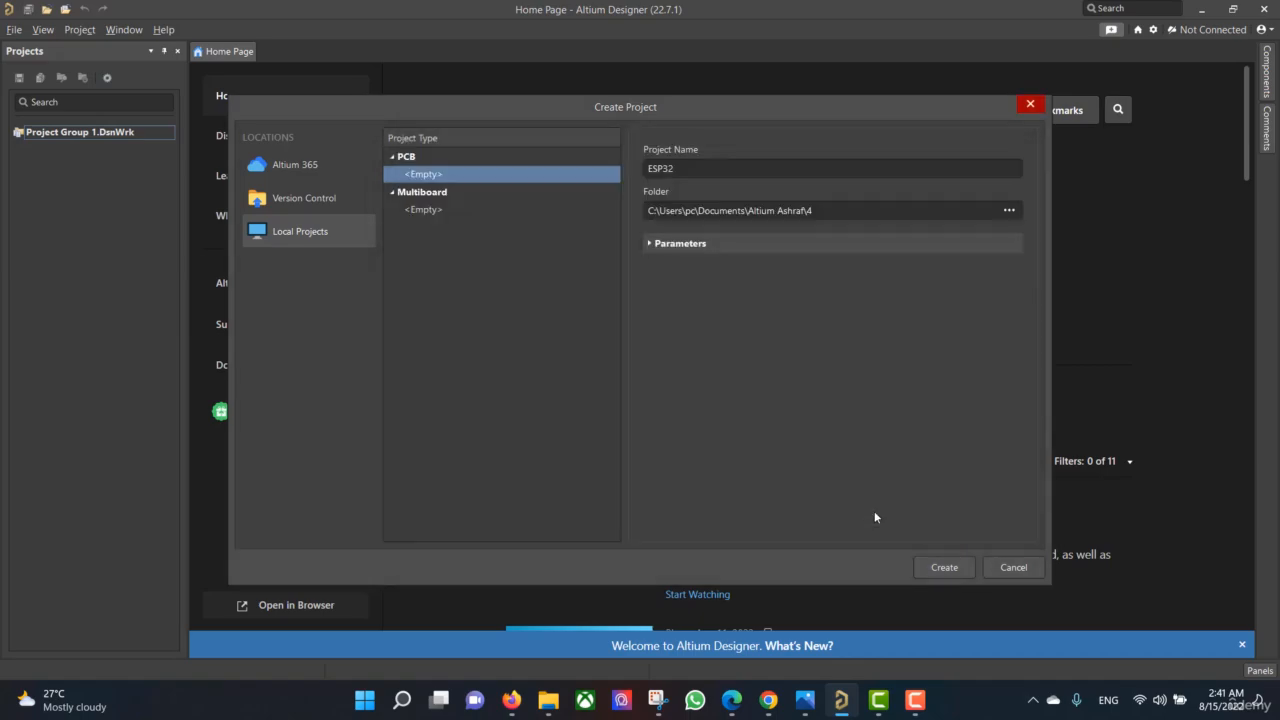
{"action": "left_click", "coordinate": [945, 567]}
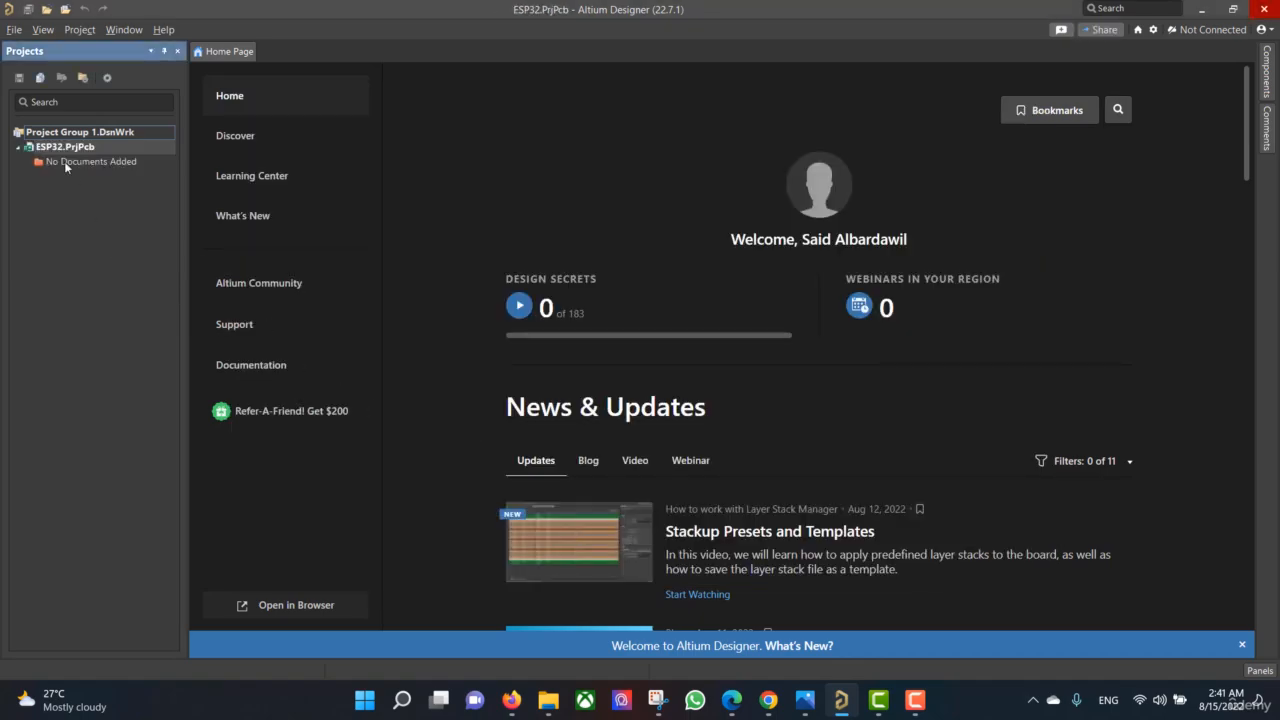
Add a new schematic document and a new PCB document to the ESP32 project
{"action": "right_click", "coordinate": [62, 147]}
{"action": "mouse_move", "coordinate": [117, 182]}
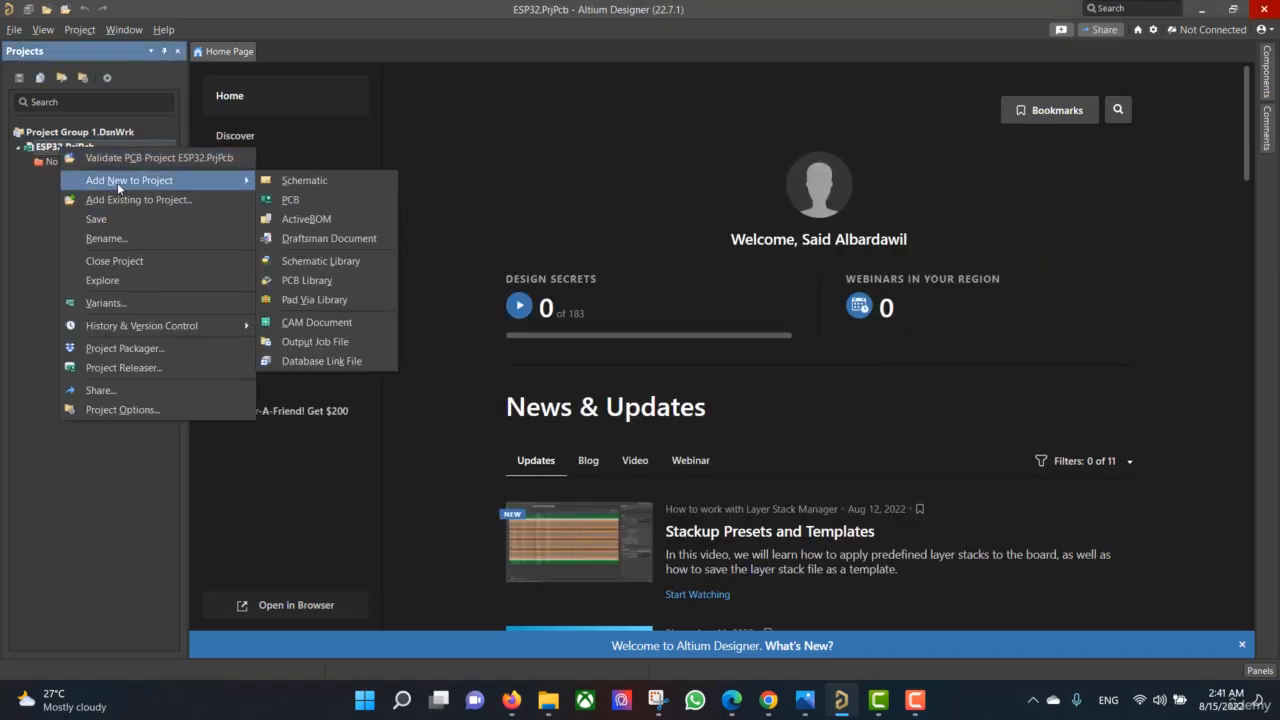
{"action": "left_click", "coordinate": [298, 181]}
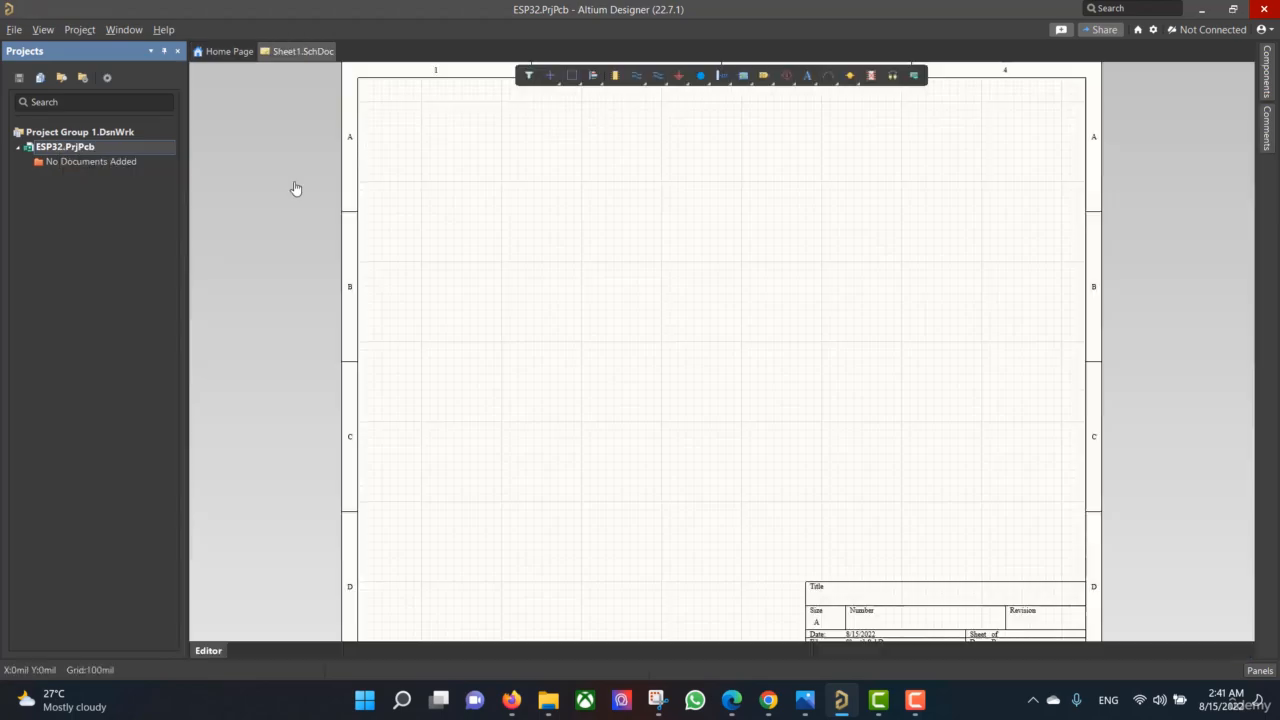
{"action": "right_click", "coordinate": [73, 147]}
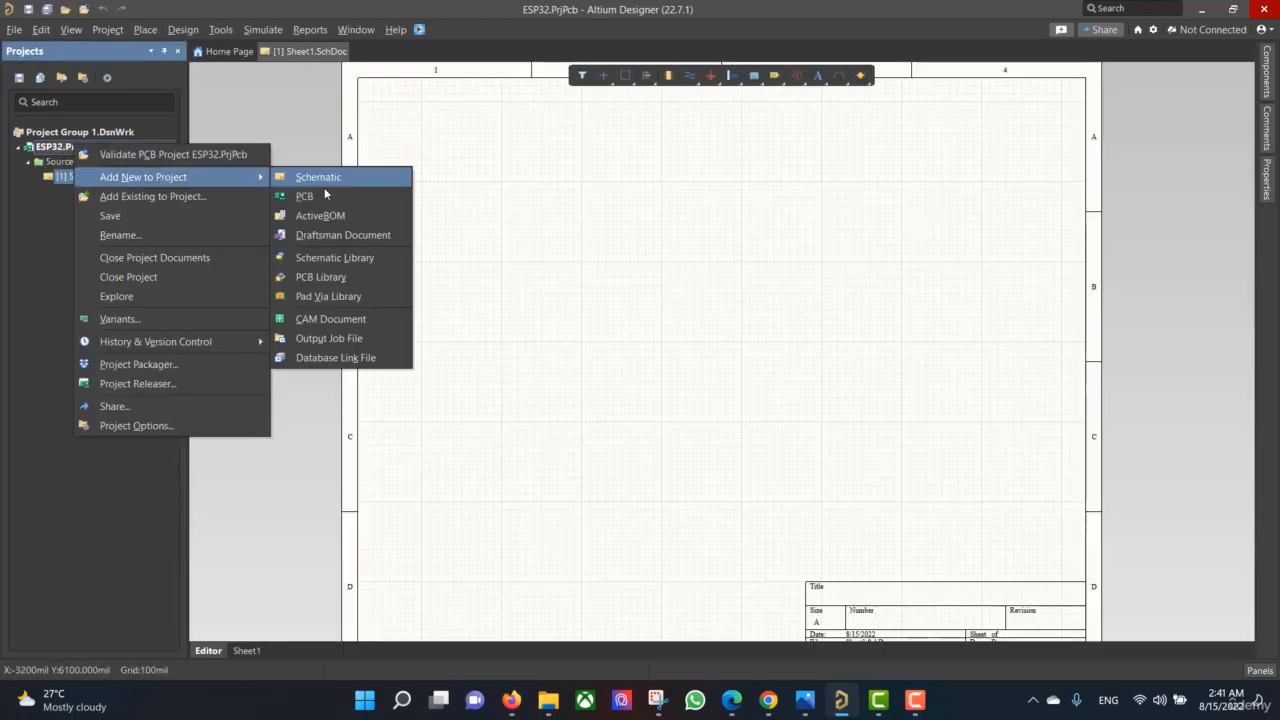
{"action": "left_click", "coordinate": [324, 190]}
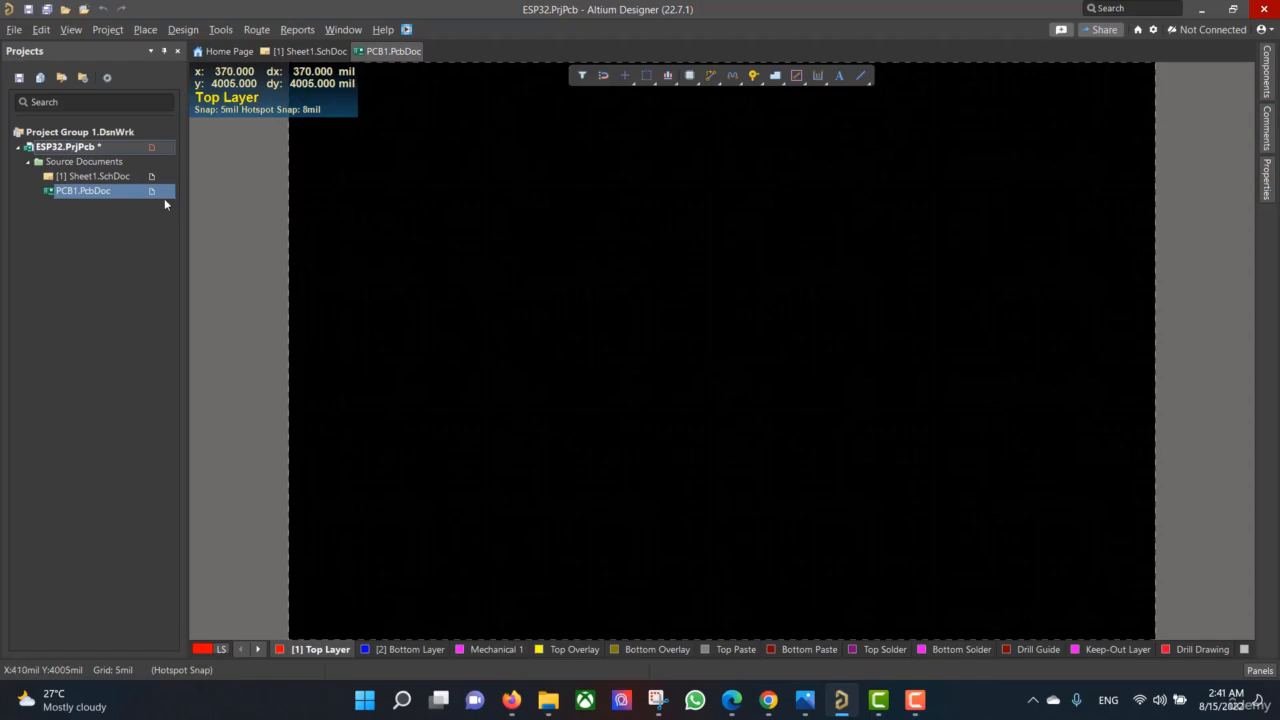
Save the schematic and the PCB document in the ESP32 project folder under their default names, Sheet1 and PCB1
{"action": "right_click", "coordinate": [98, 177]}
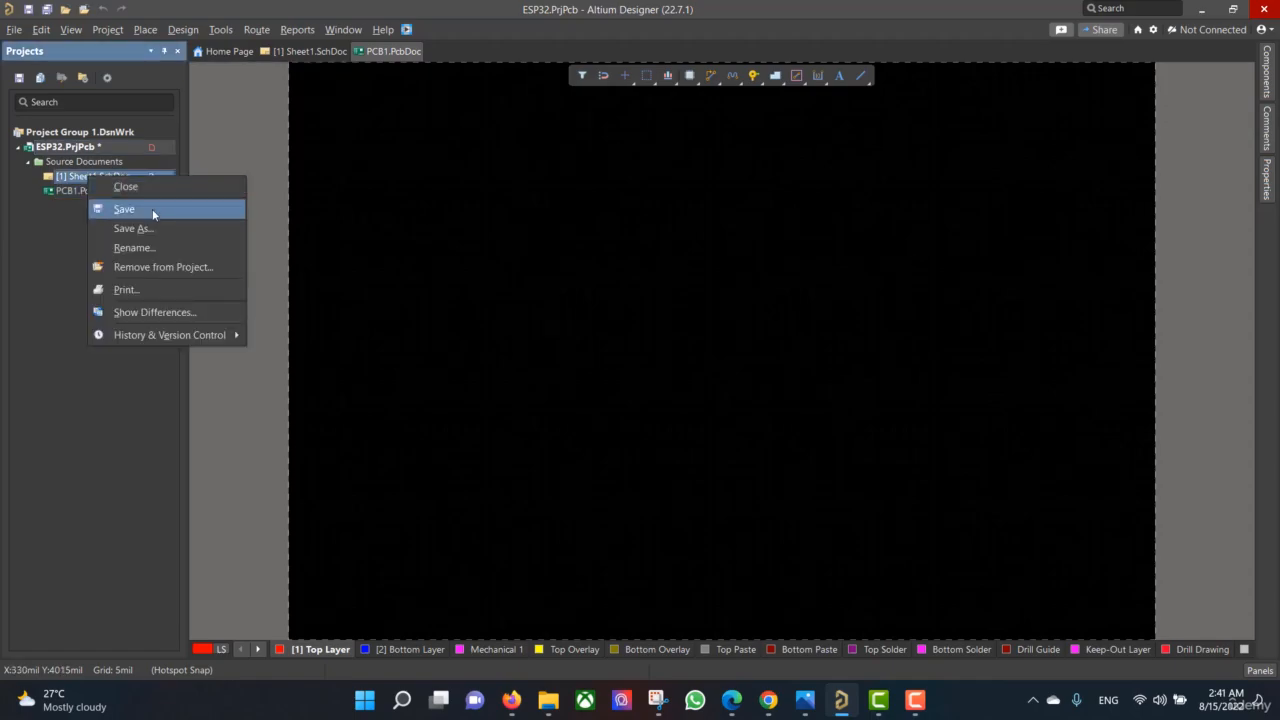
{"action": "left_click", "coordinate": [153, 210]}
{"action": "left_click", "coordinate": [887, 507]}
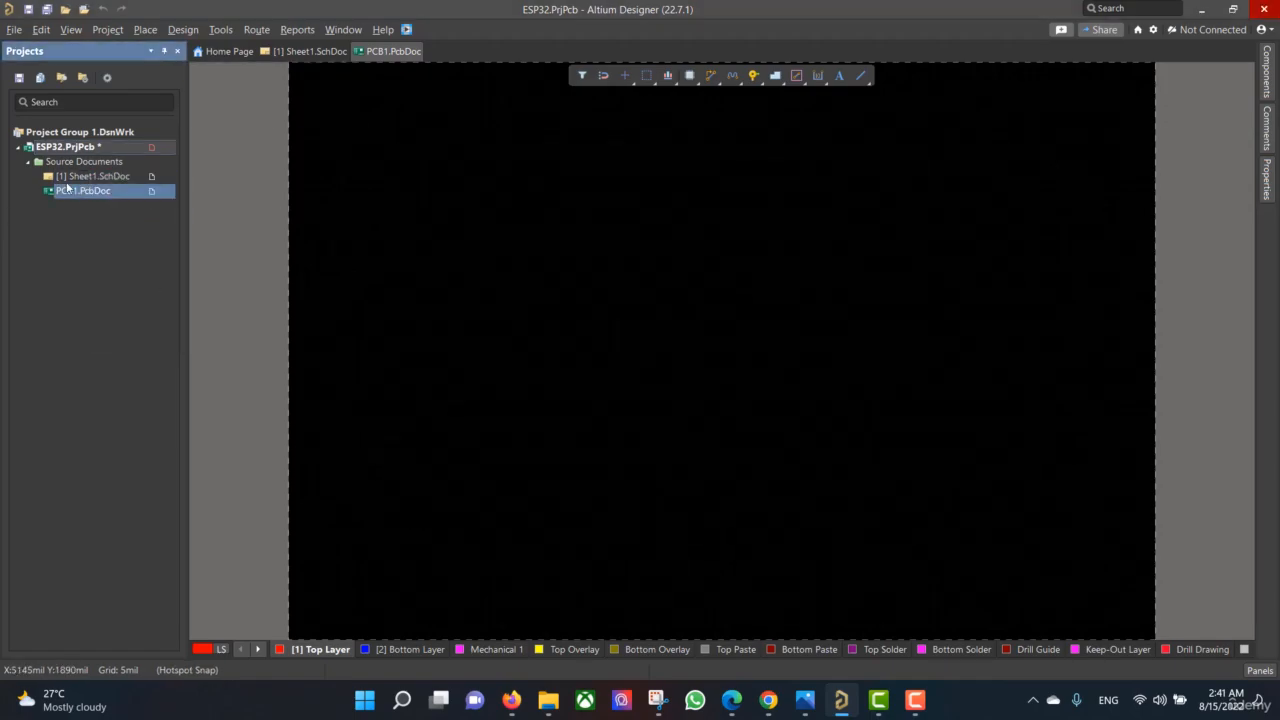
{"action": "right_click", "coordinate": [68, 188]}
{"action": "left_click", "coordinate": [126, 213]}
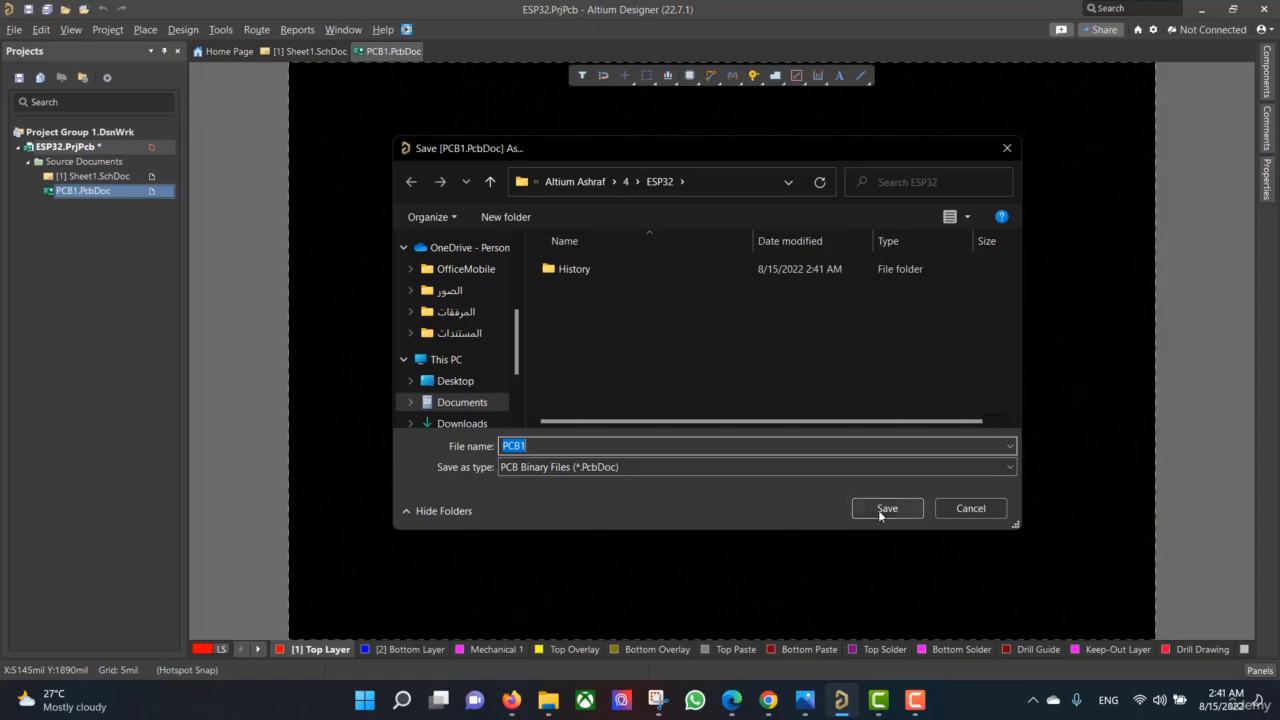
{"action": "left_click", "coordinate": [884, 510]}
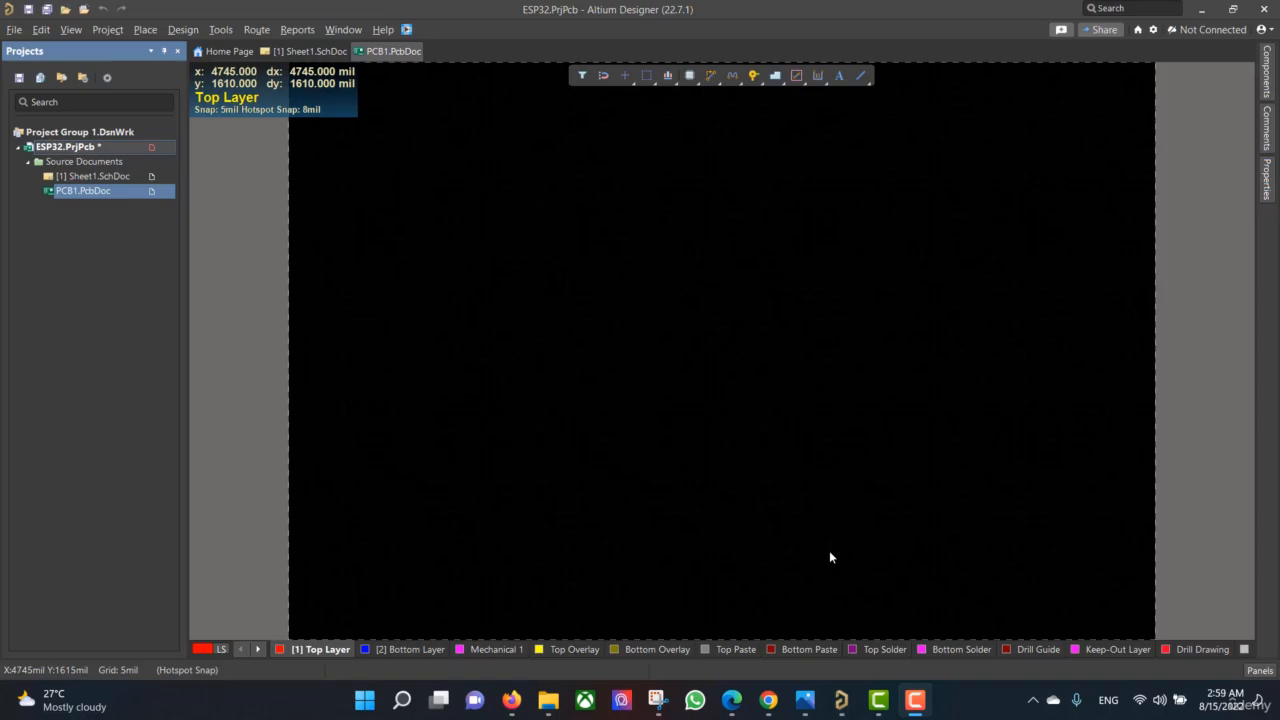
{"action": "mouse_move", "coordinate": [768, 700]}
{"action": "left_click", "coordinate": [830, 650]}
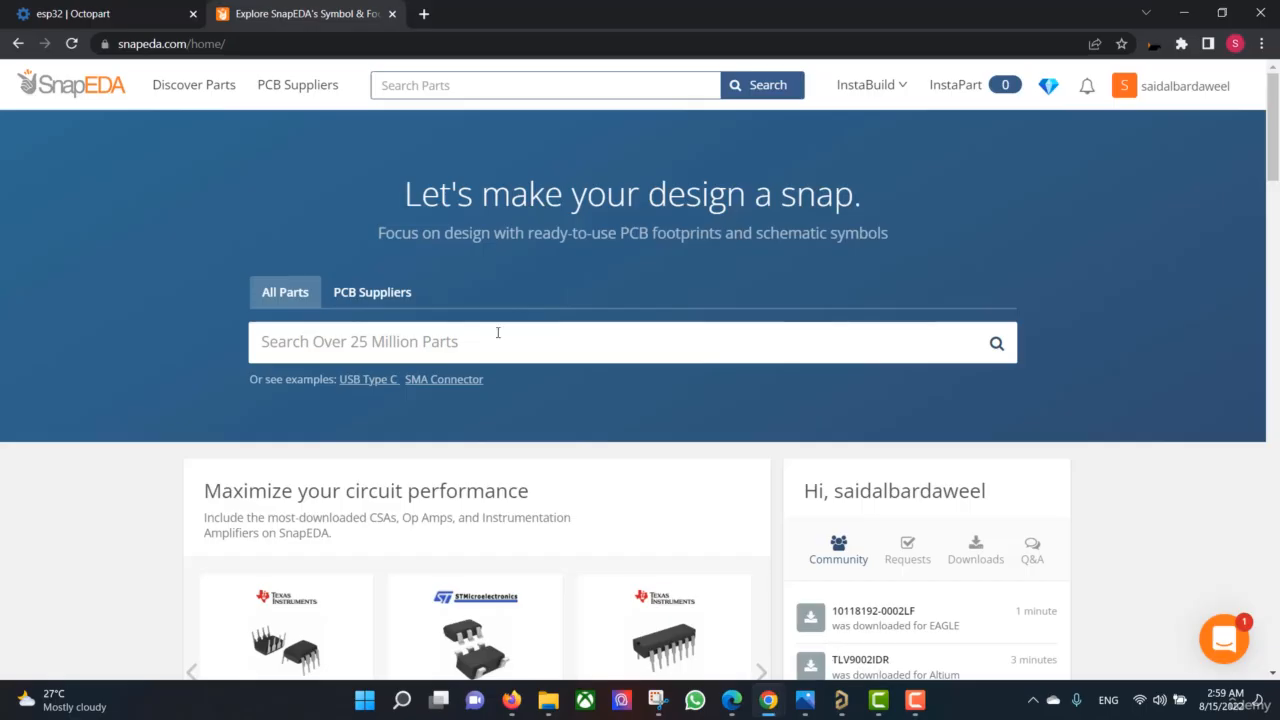
{"action": "type", "text": "mic"}
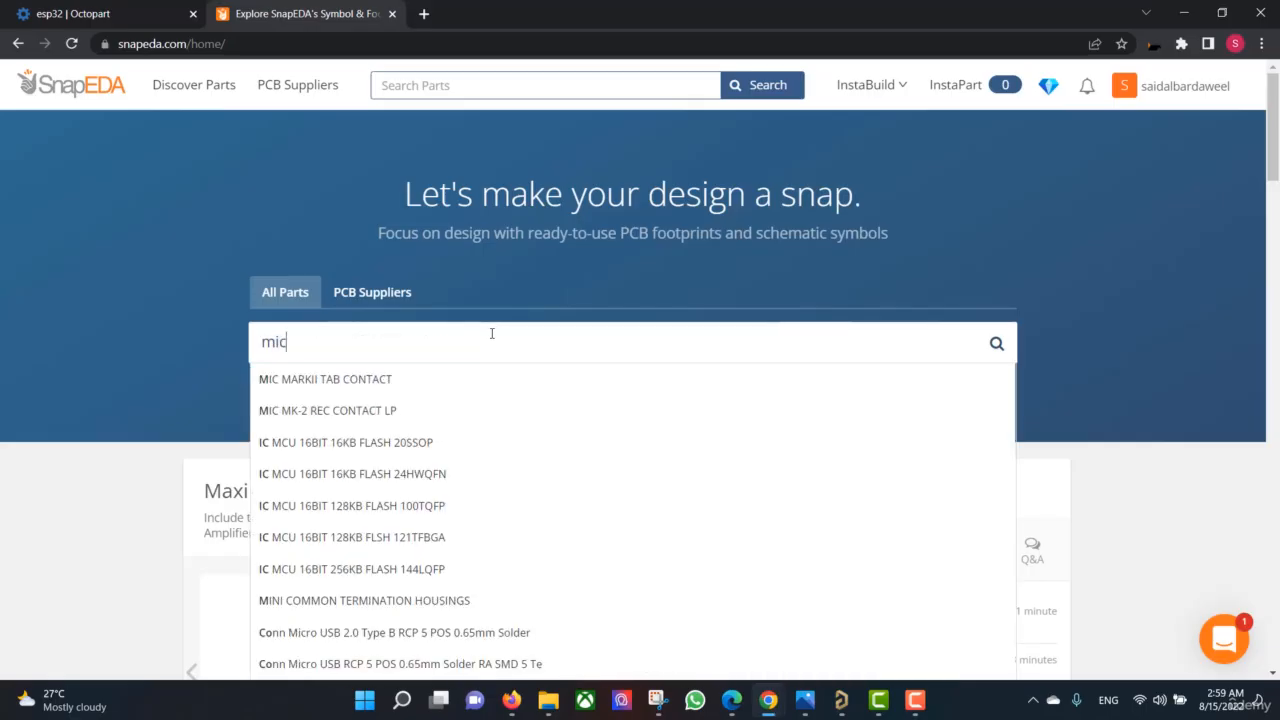
{"action": "type", "text": "ro u"}
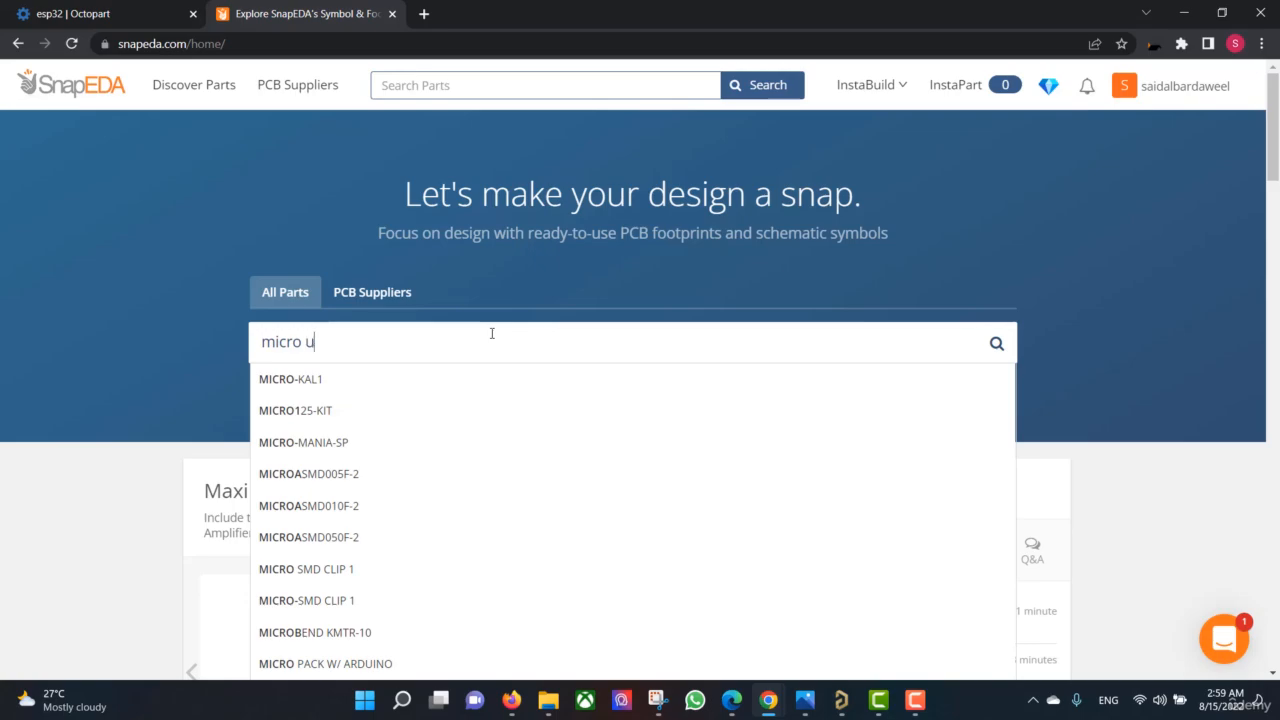
{"action": "type", "text": "sb"}
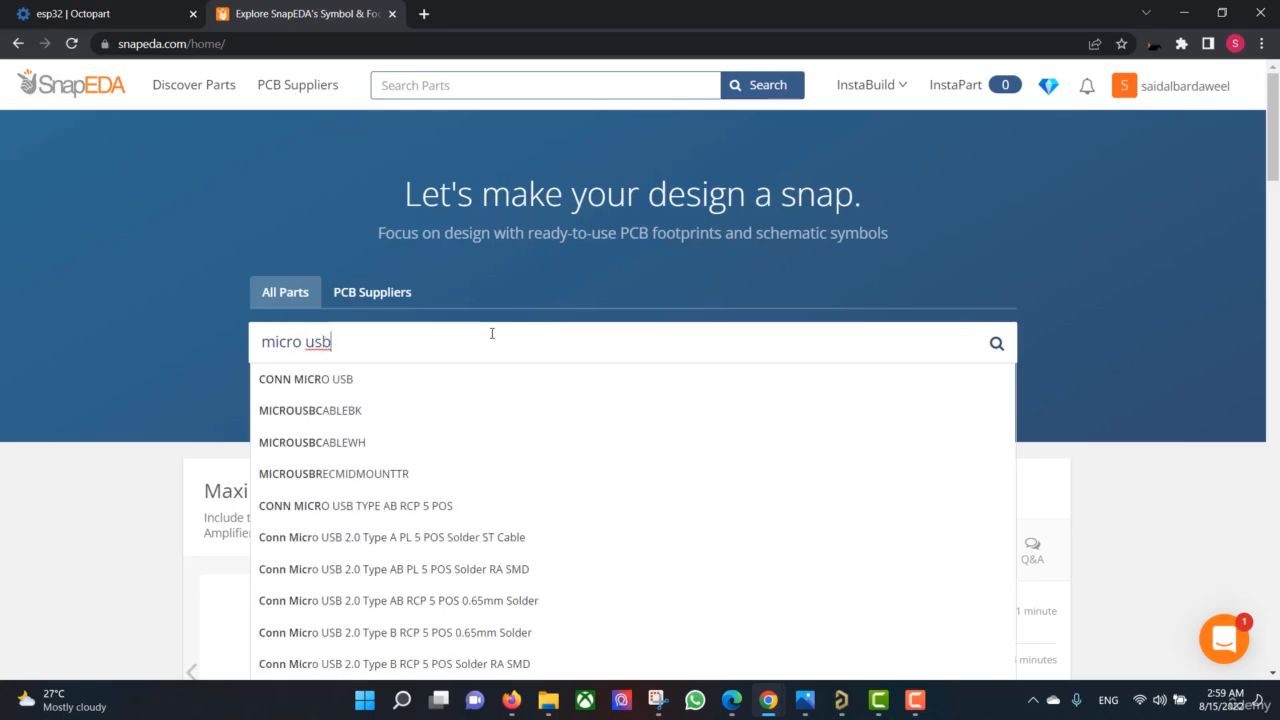
{"action": "key", "text": "Return"}
{"action": "scroll", "coordinate": [329, 323], "scroll_direction": "down", "scroll_amount": 3}
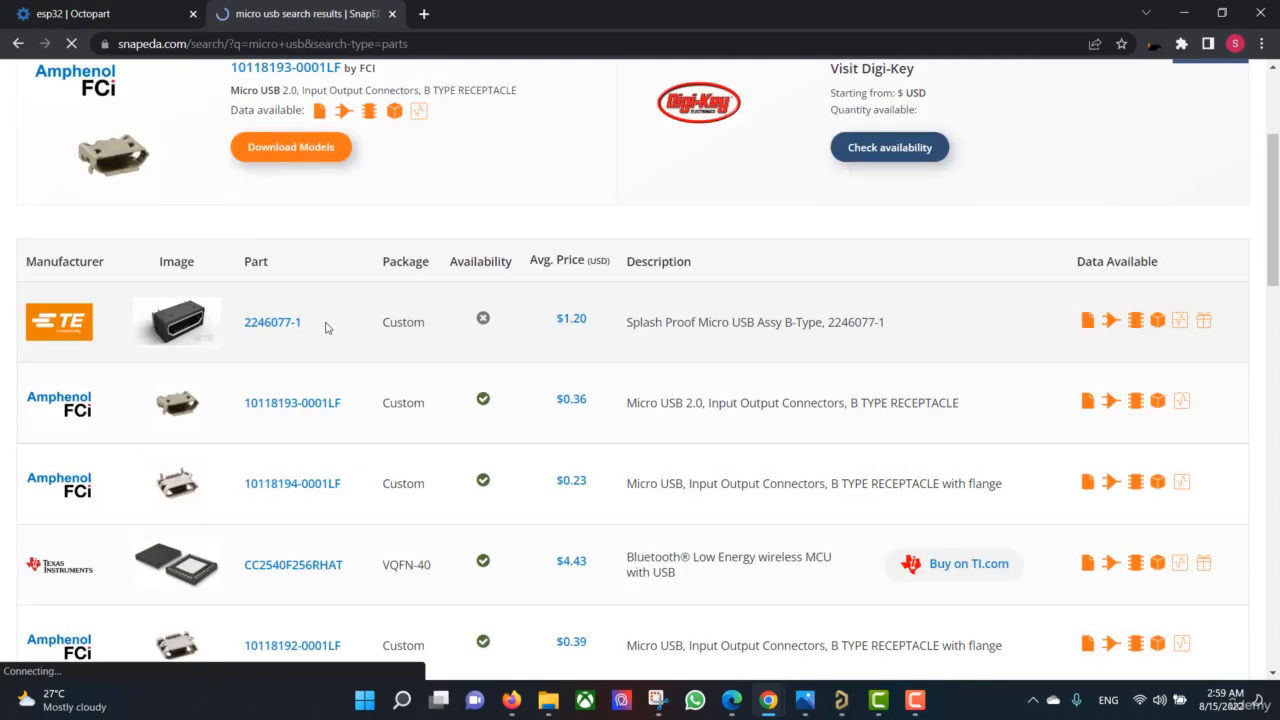
{"action": "scroll", "coordinate": [297, 225], "scroll_direction": "up", "scroll_amount": 2}
{"action": "left_click", "coordinate": [293, 240]}
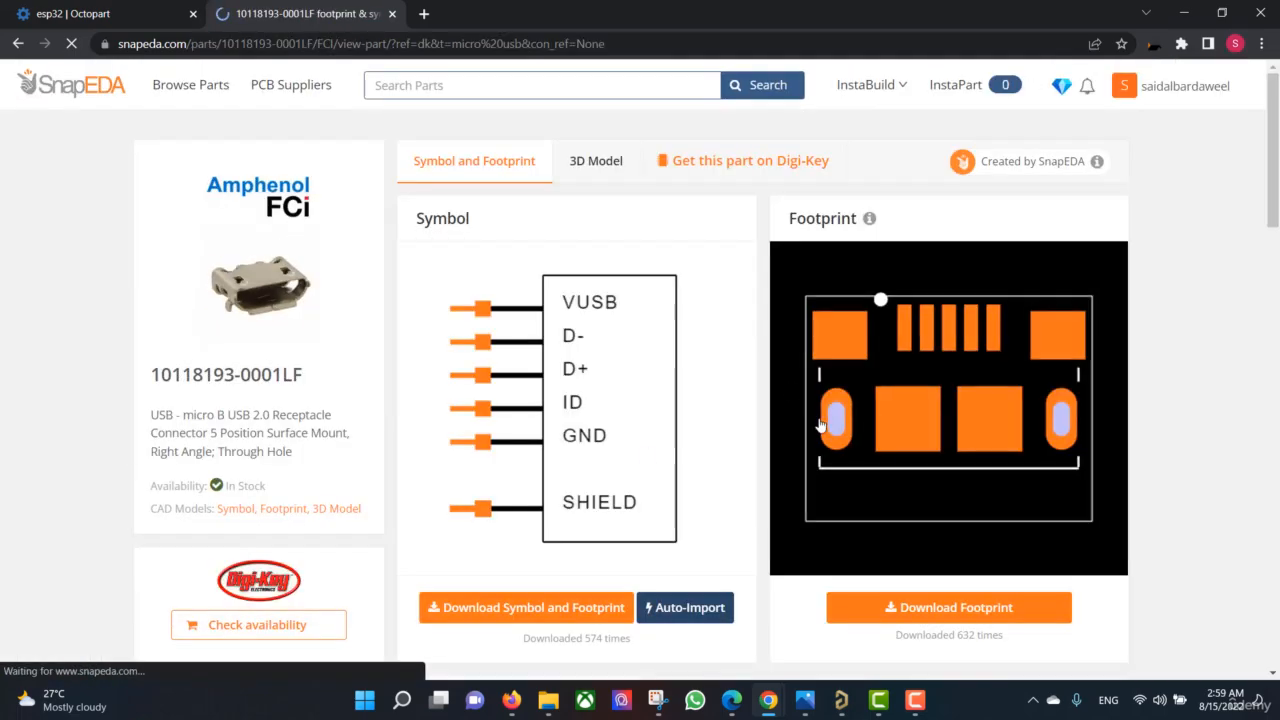
{"action": "left_click", "coordinate": [596, 161]}
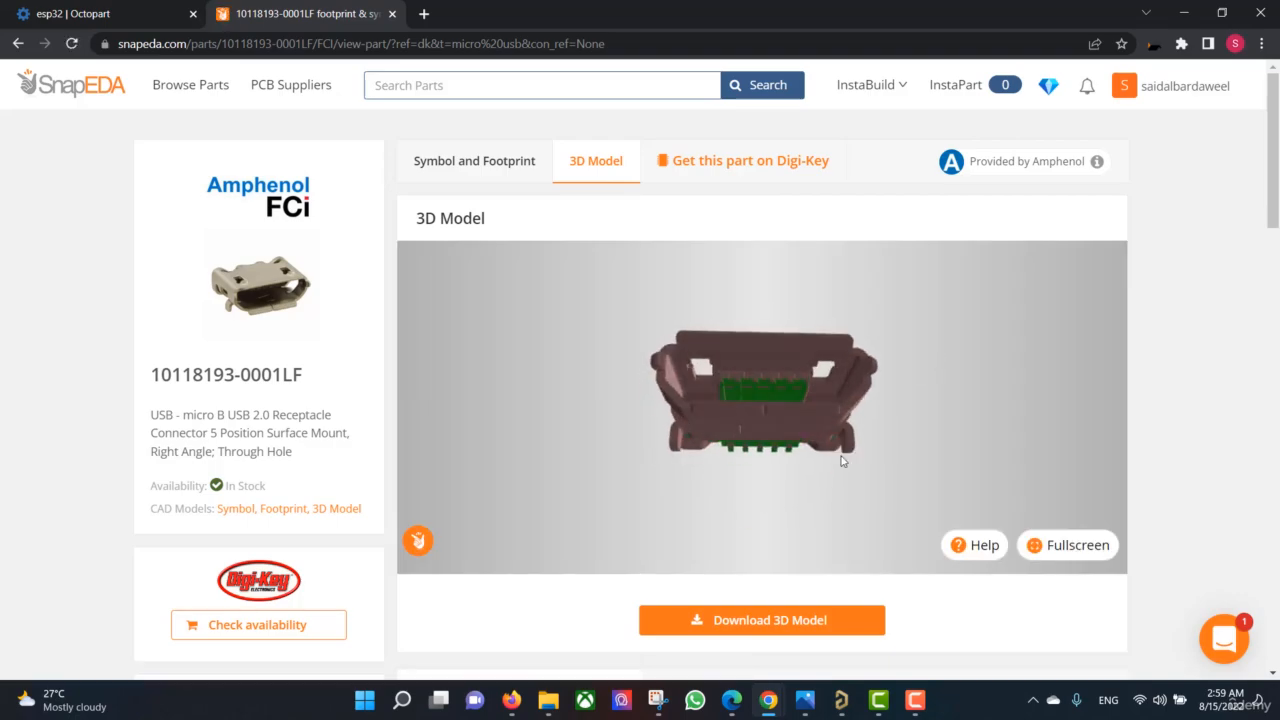
{"action": "left_click", "coordinate": [740, 620]}
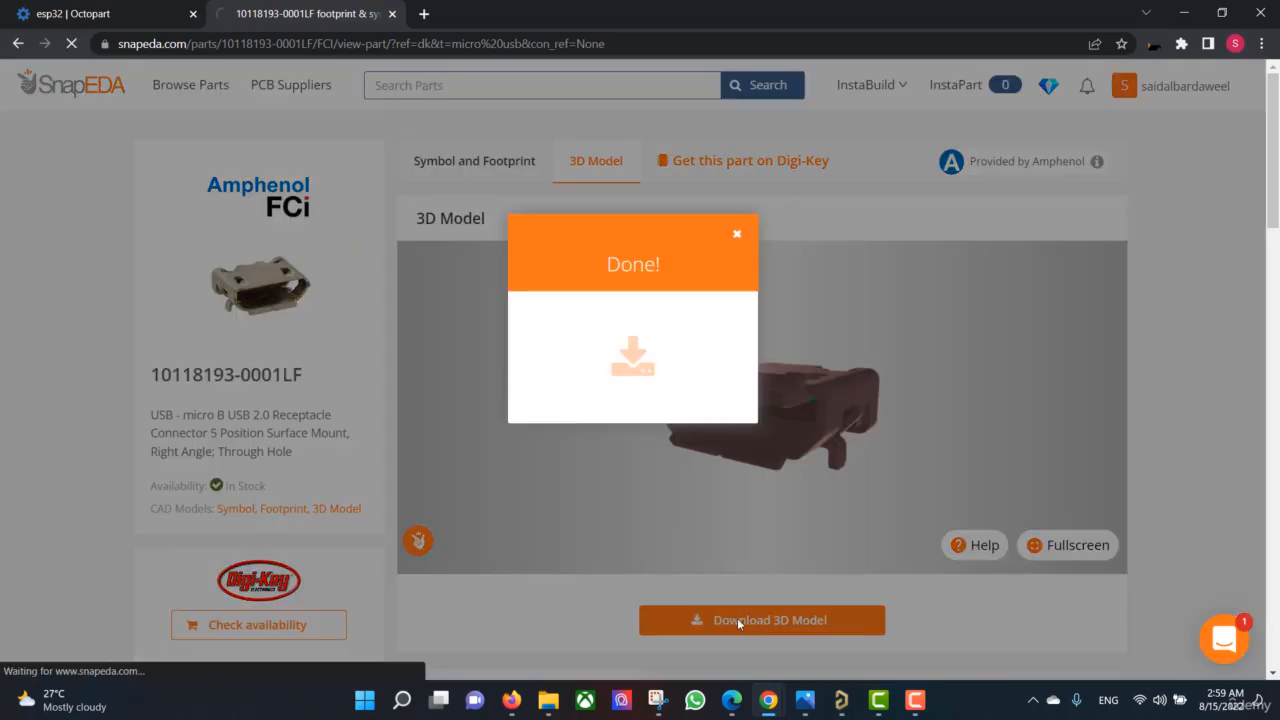
{"action": "left_click", "coordinate": [737, 233]}
{"action": "left_click", "coordinate": [474, 160]}
{"action": "left_click", "coordinate": [538, 612]}
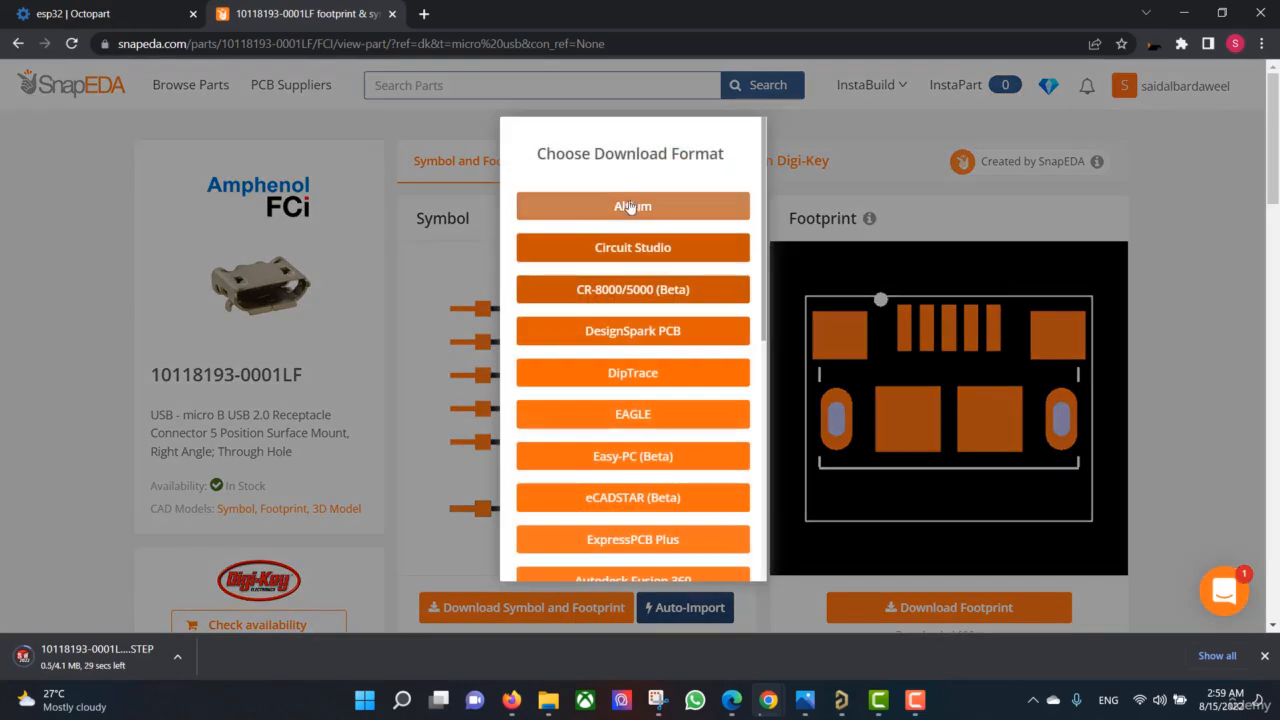
{"action": "left_click", "coordinate": [647, 208]}
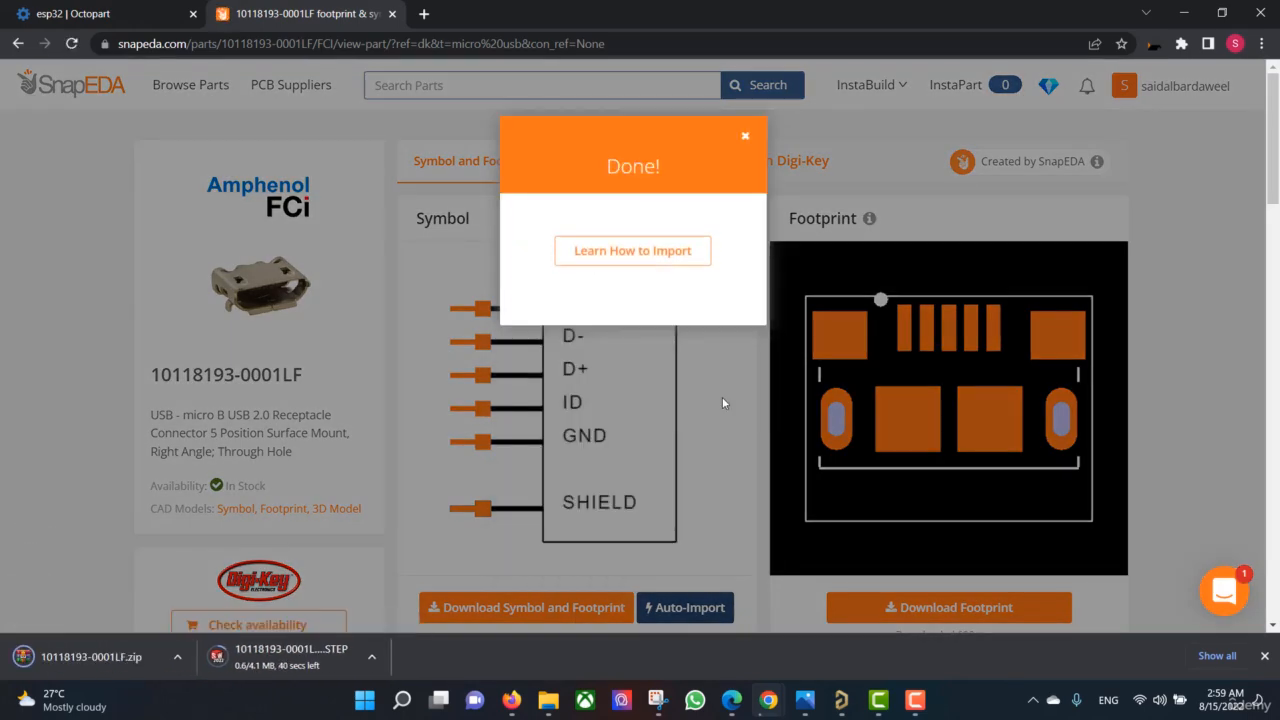
{"action": "left_click", "coordinate": [744, 138]}
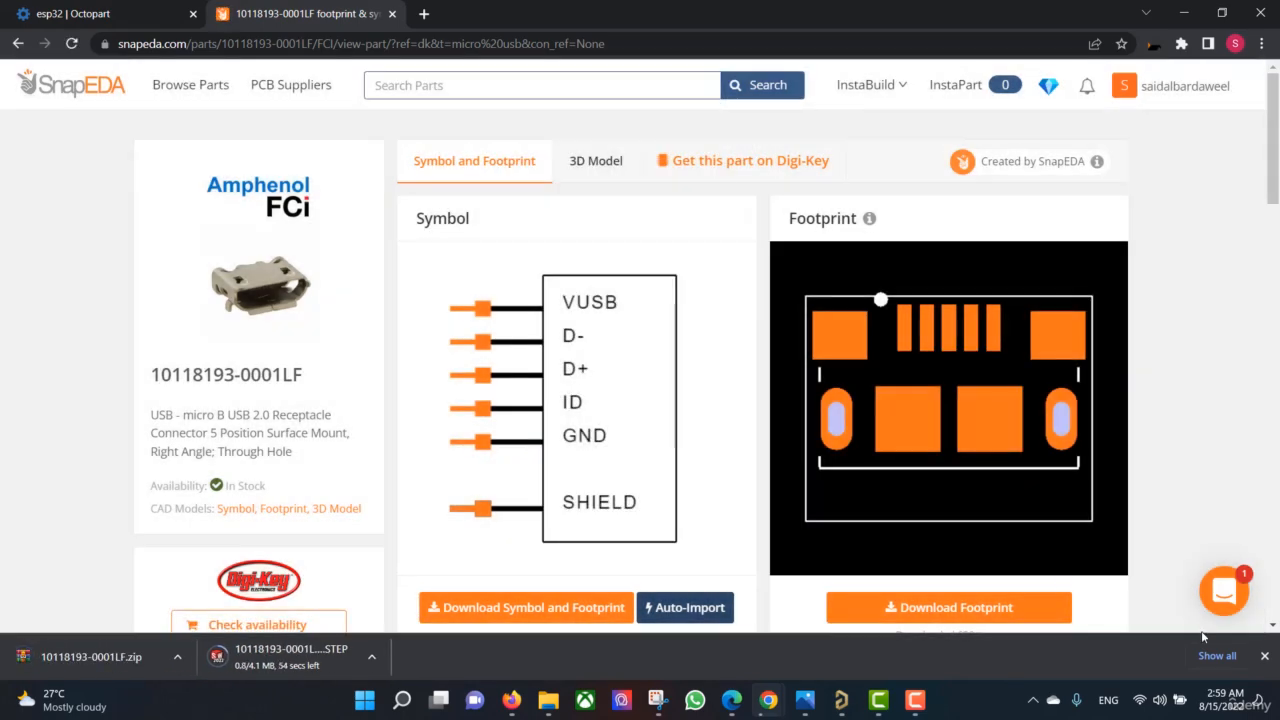
{"action": "left_click", "coordinate": [1264, 656]}
Search SnapEDA for "esp32" from its home page and open the ESP32-WROOM-32 module
{"action": "left_click", "coordinate": [70, 84]}
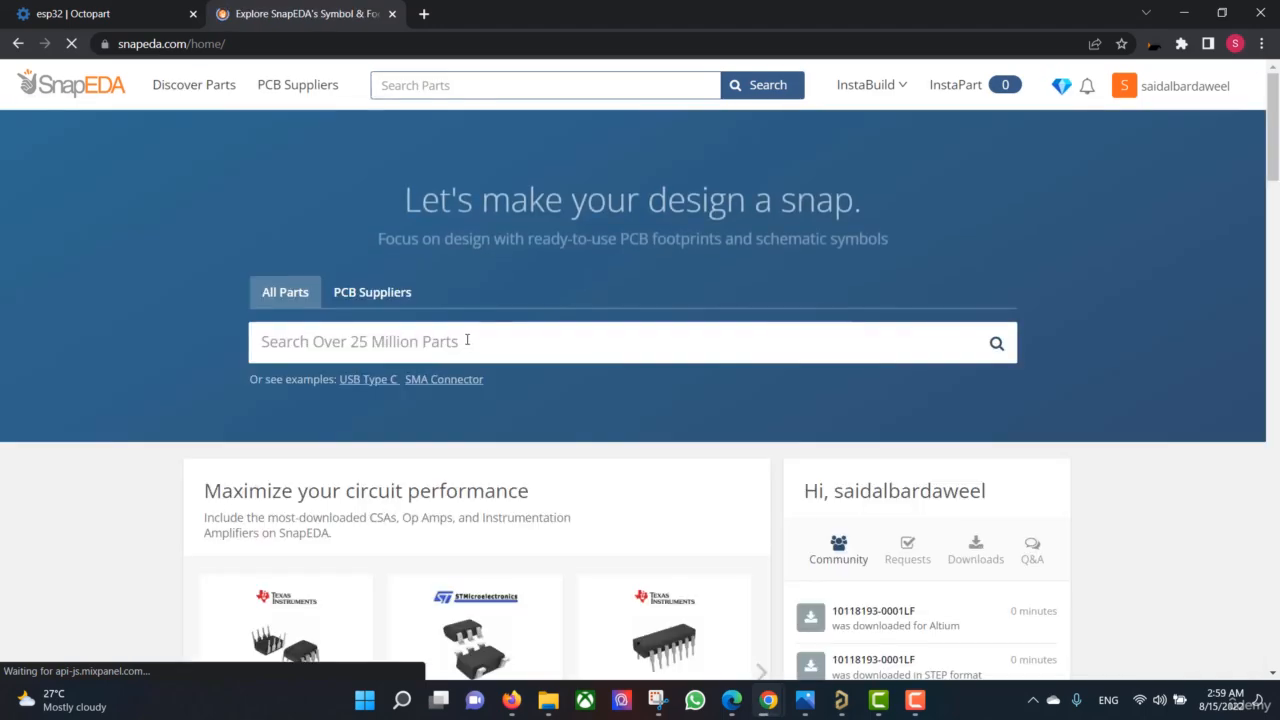
{"action": "left_click", "coordinate": [466, 341]}
{"action": "type", "text": "esp32"}
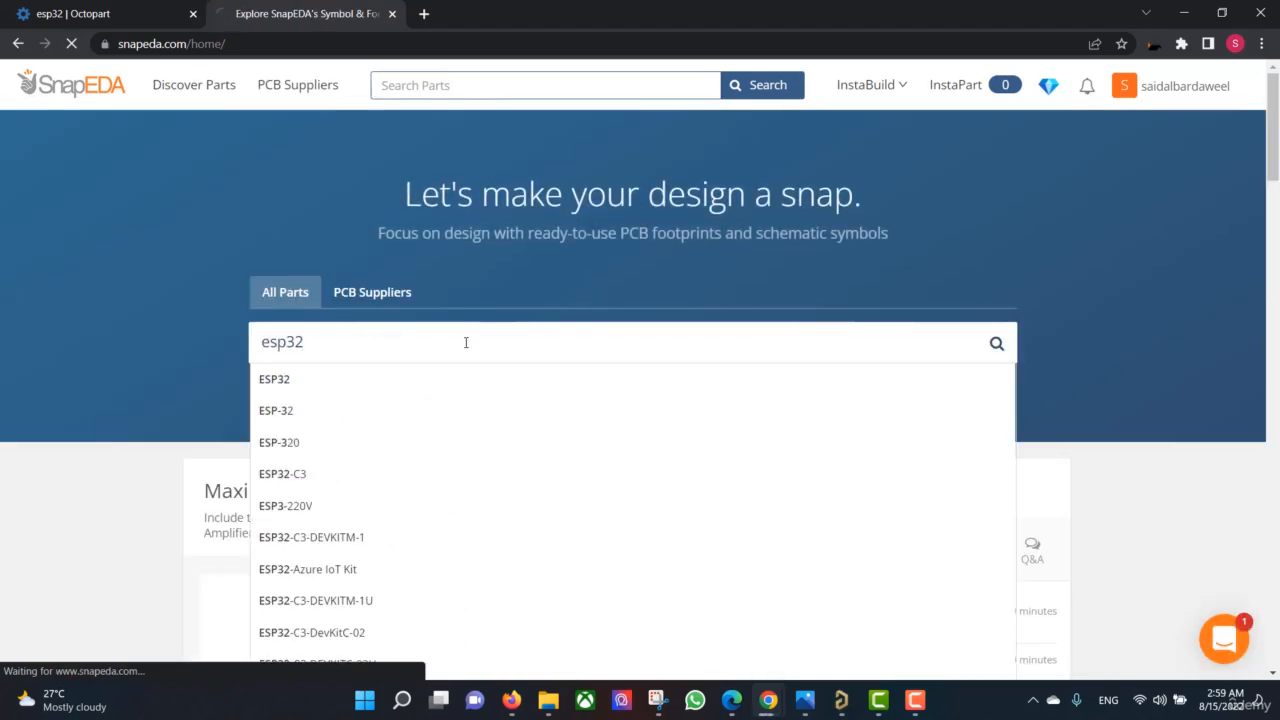
{"action": "key", "text": "Return"}
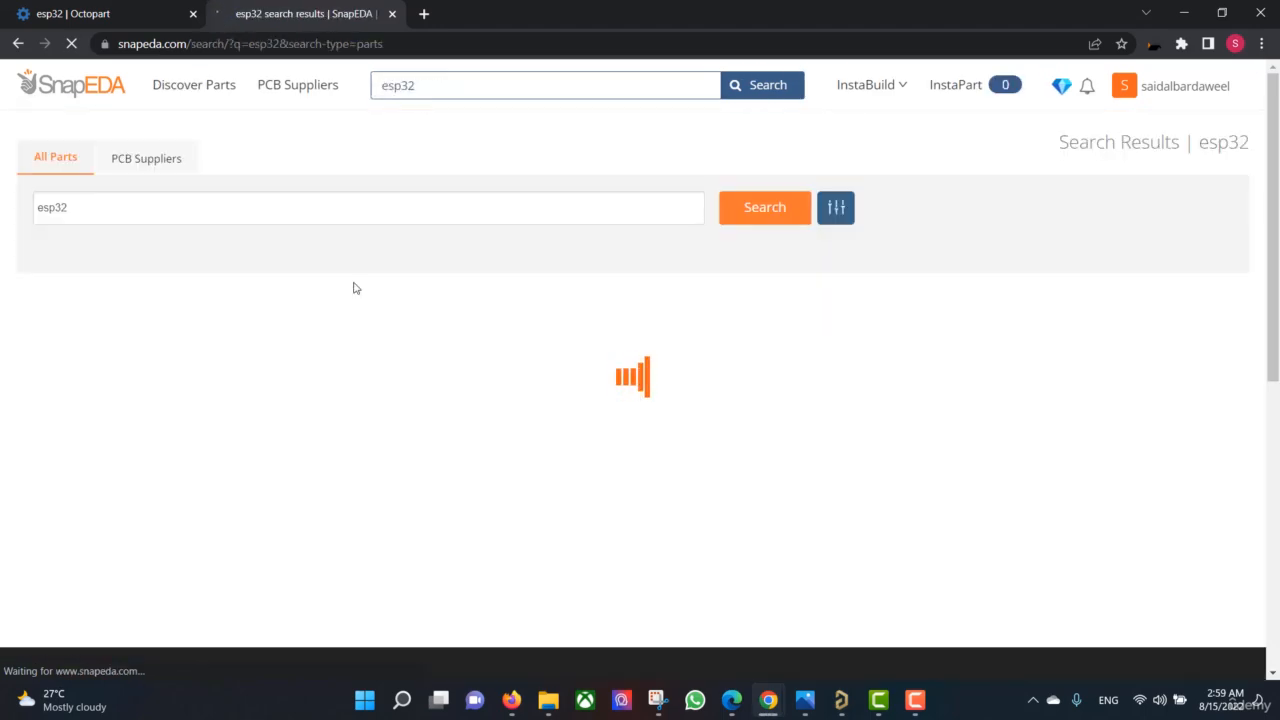
{"action": "scroll", "coordinate": [353, 288], "scroll_direction": "down", "scroll_amount": 1}
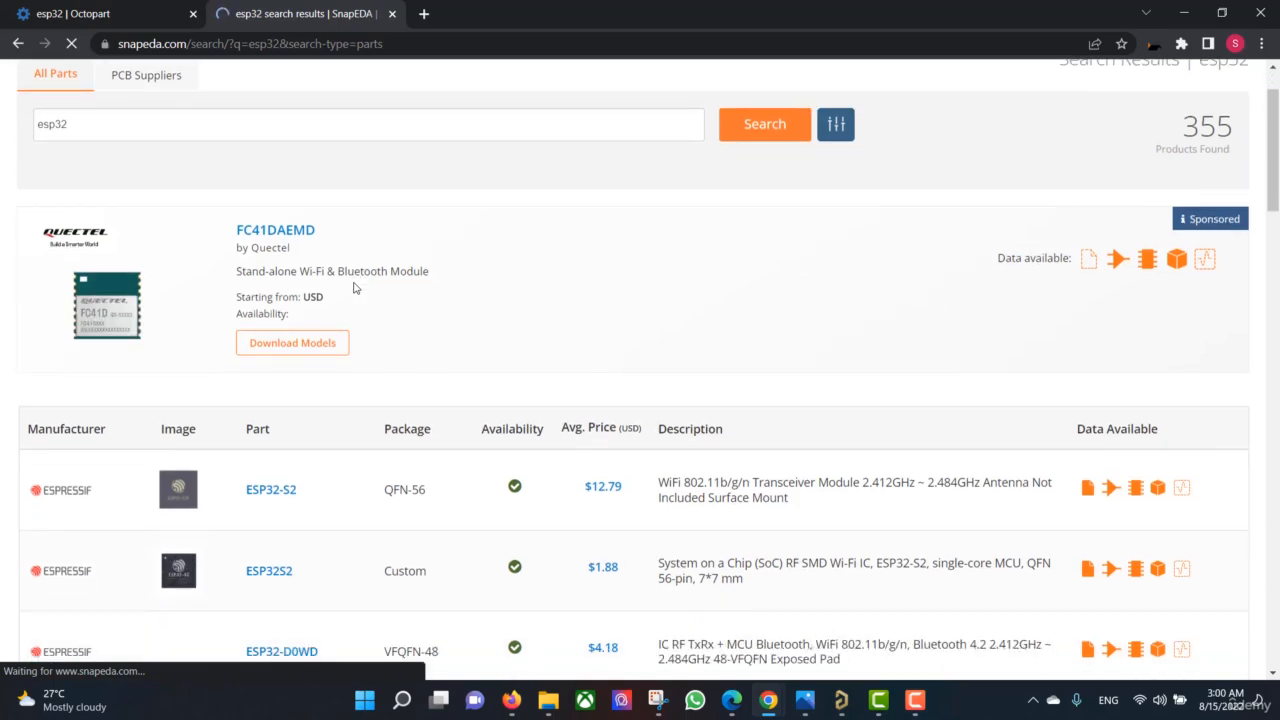
{"action": "scroll", "coordinate": [353, 288], "scroll_direction": "down", "scroll_amount": 7}
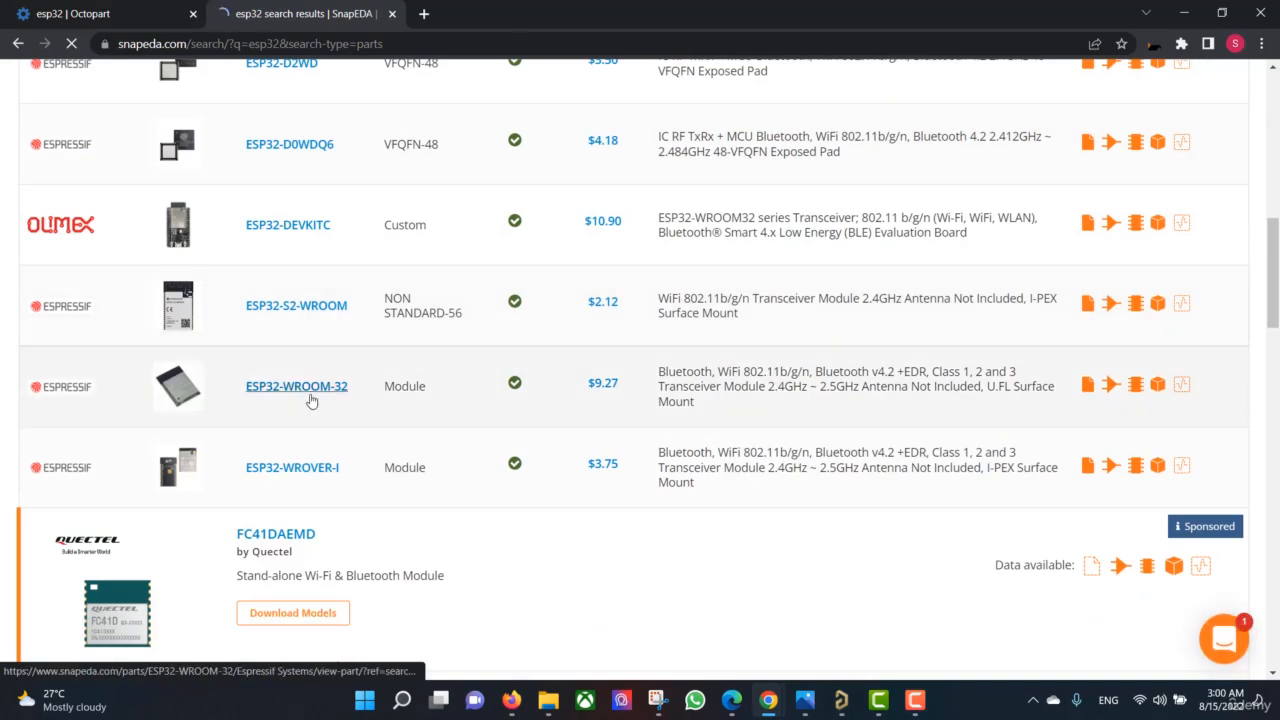
{"action": "left_click", "coordinate": [311, 399]}
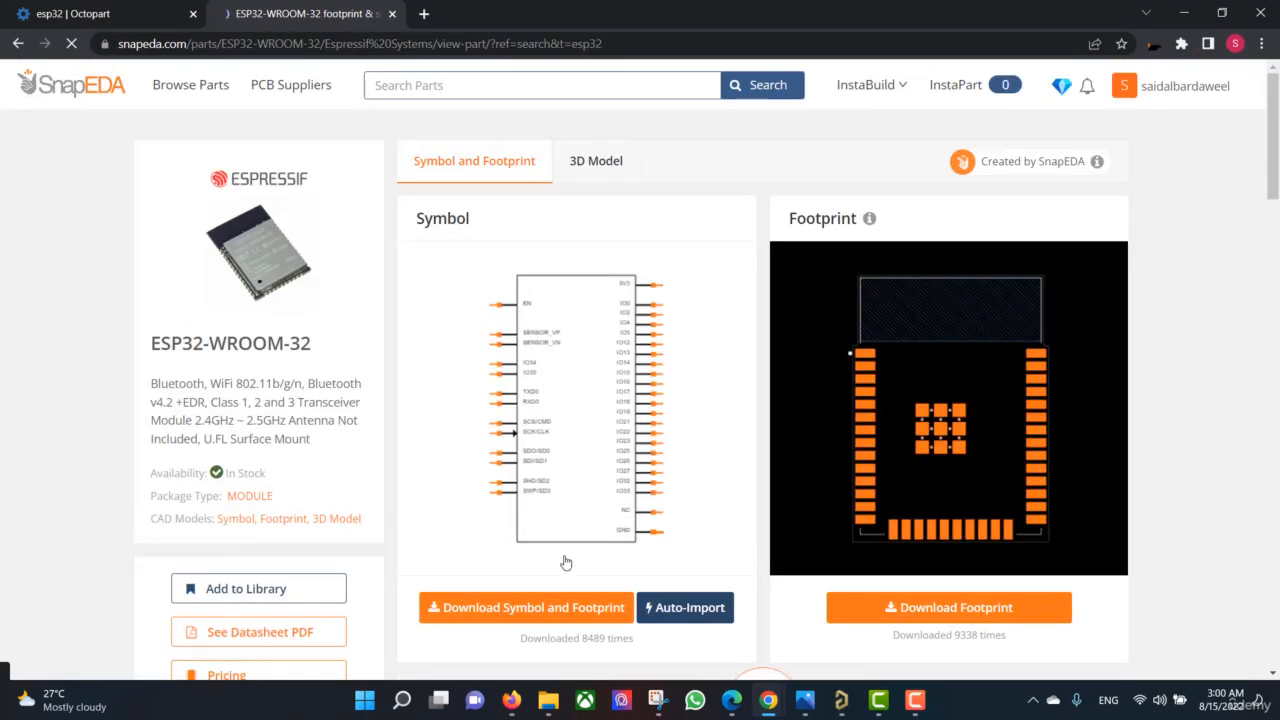
Download the symbol and footprint of the ESP32-WROOM-32 module in Altium format
{"action": "left_click", "coordinate": [565, 609]}
{"action": "left_click", "coordinate": [638, 212]}
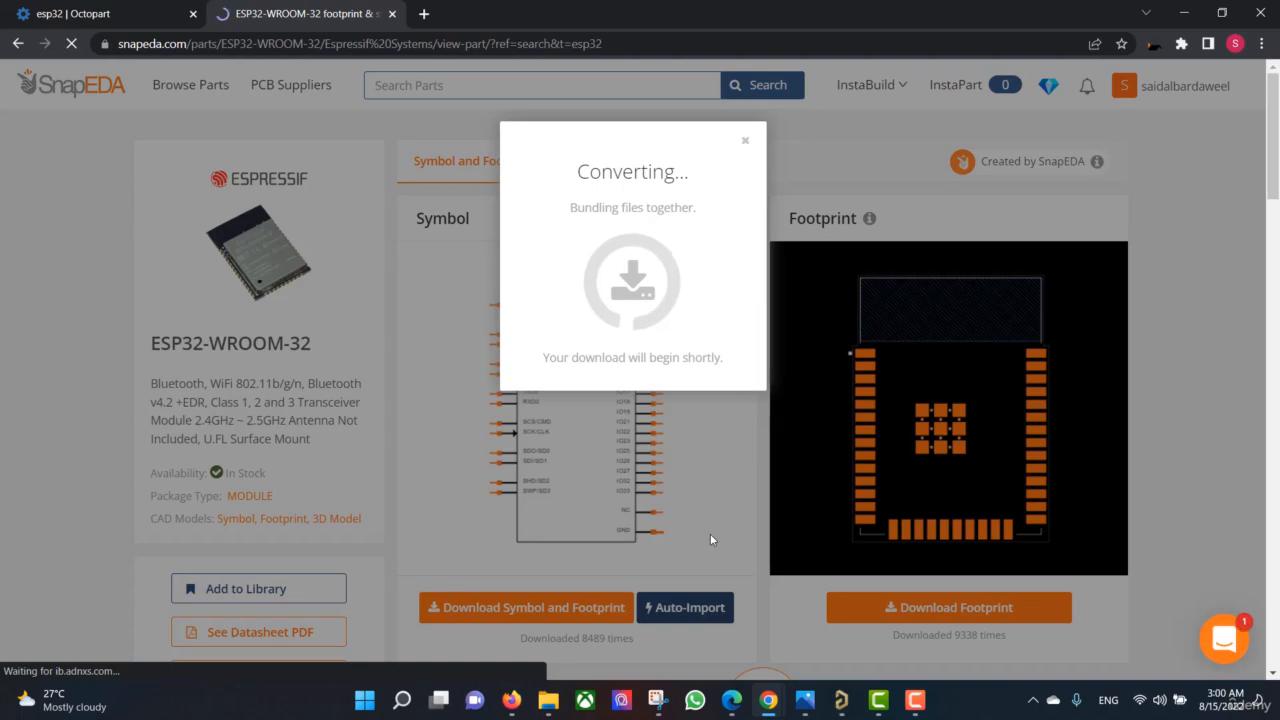
{"action": "left_click", "coordinate": [903, 140]}
View the ESP32-WROOM-32 3D model from above and download it
{"action": "left_click", "coordinate": [605, 165]}
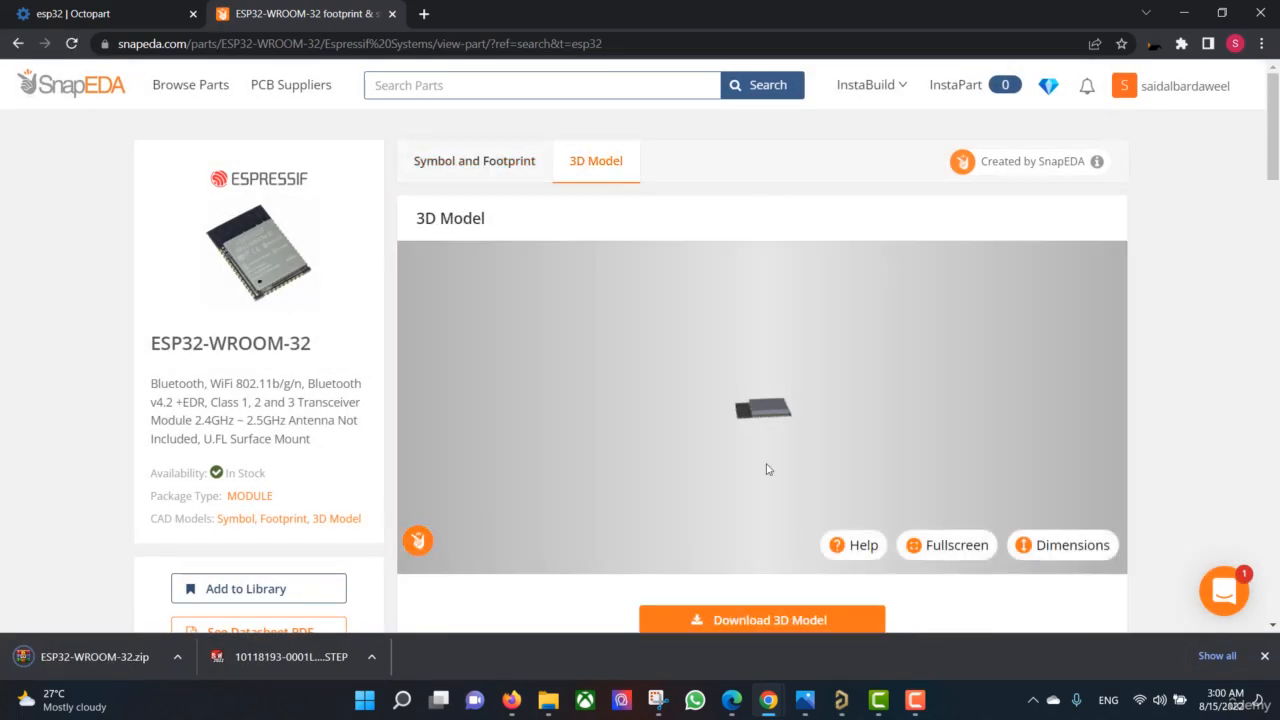
{"action": "left_click_drag", "start_coordinate": [771, 374], "coordinate": [832, 555]}
{"action": "left_click", "coordinate": [802, 614]}
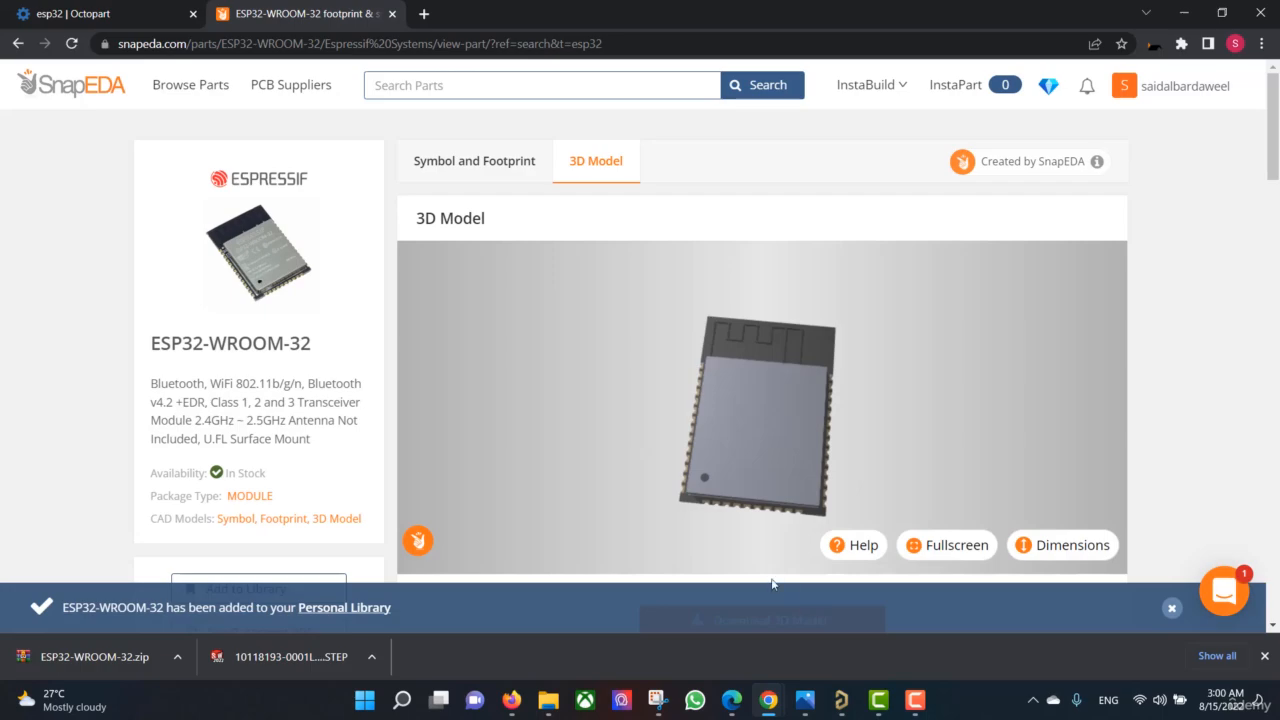
Dismiss the library notification and download the 3D model of the ESP32-WROOM-32
{"action": "left_click", "coordinate": [1172, 608]}
{"action": "left_click", "coordinate": [800, 620]}
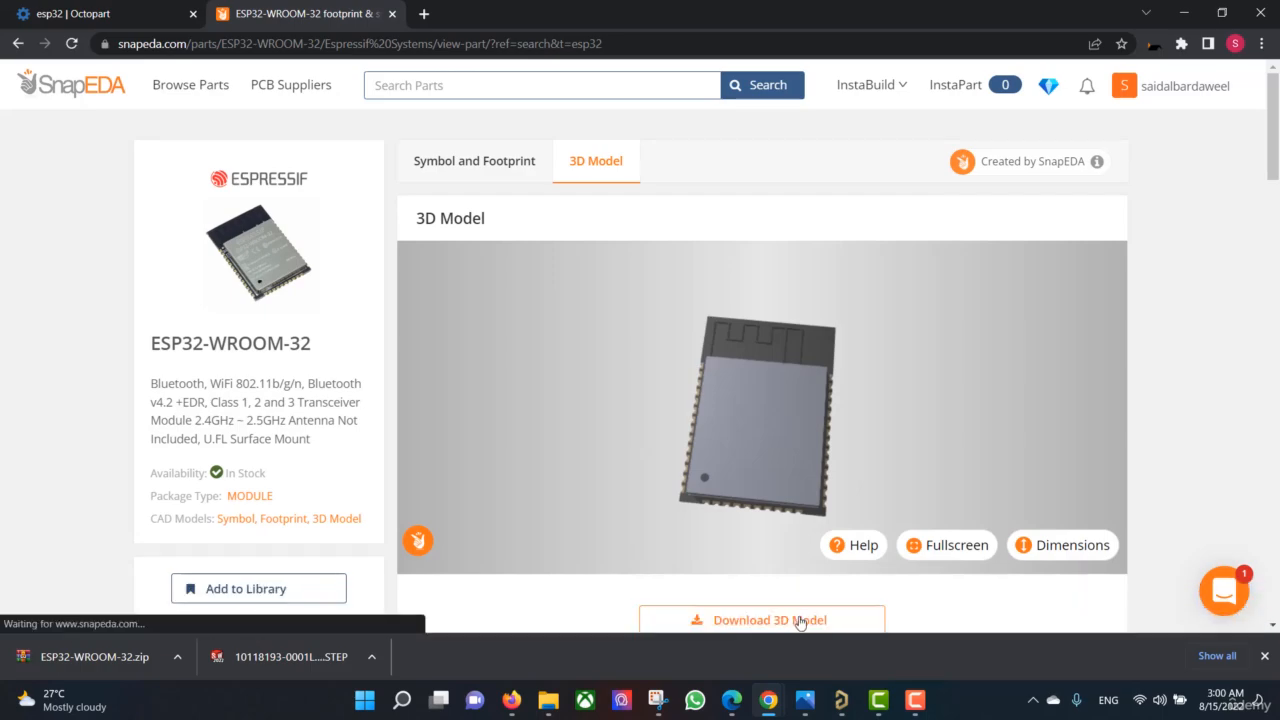
{"action": "left_click", "coordinate": [957, 222]}
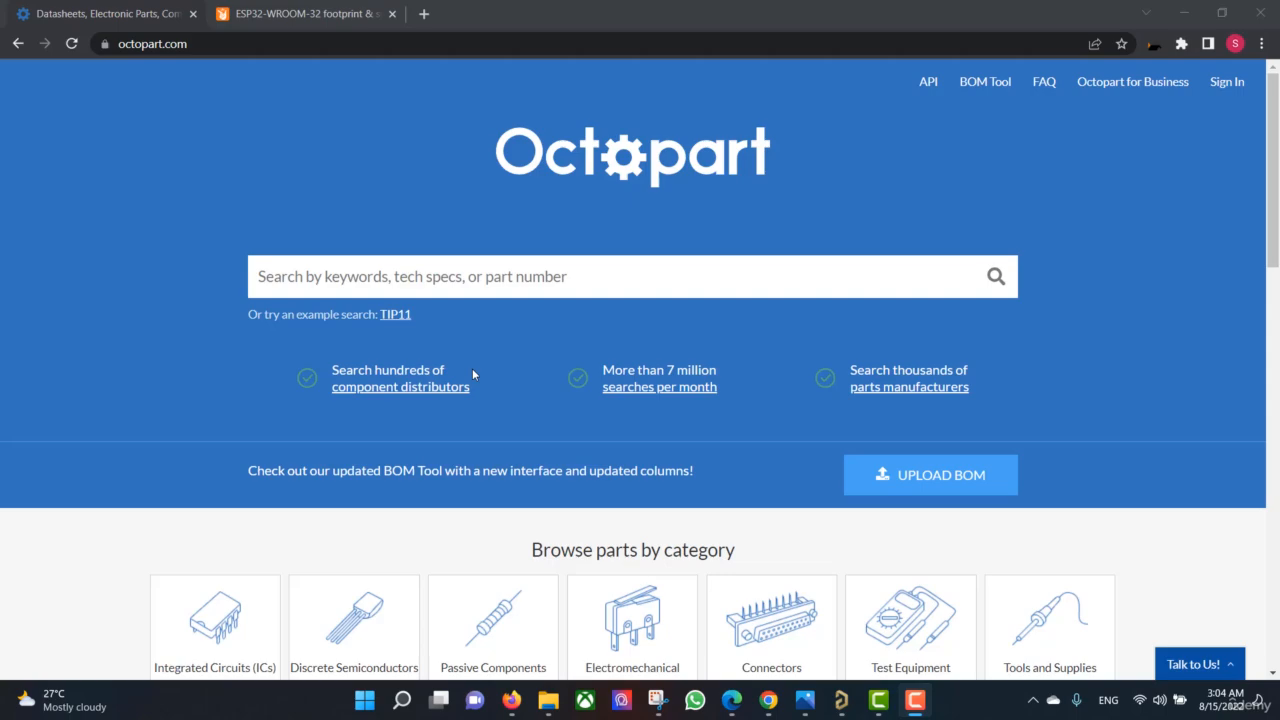
Search Octopart for "esp32", open the Adafruit Industries 3591 part and look at its inventory history
{"action": "left_click", "coordinate": [309, 286]}
{"action": "type", "text": "es"}
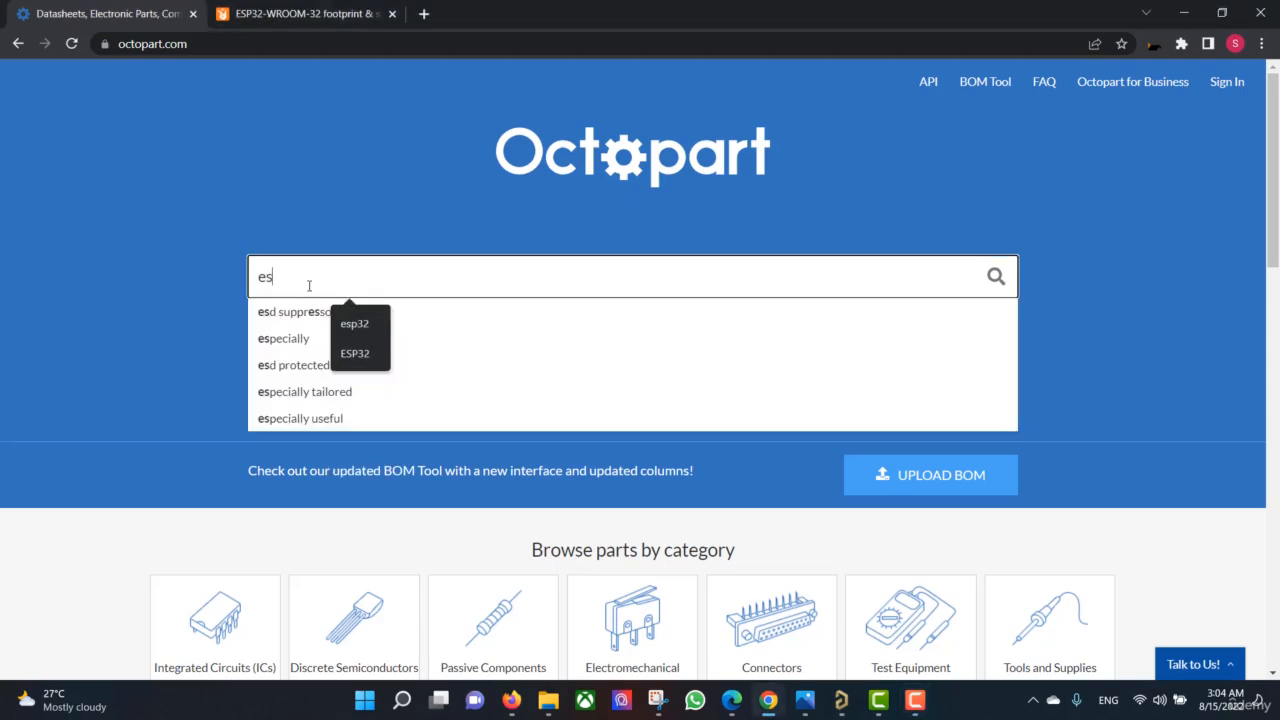
{"action": "type", "text": "p32"}
{"action": "key", "text": "Return"}
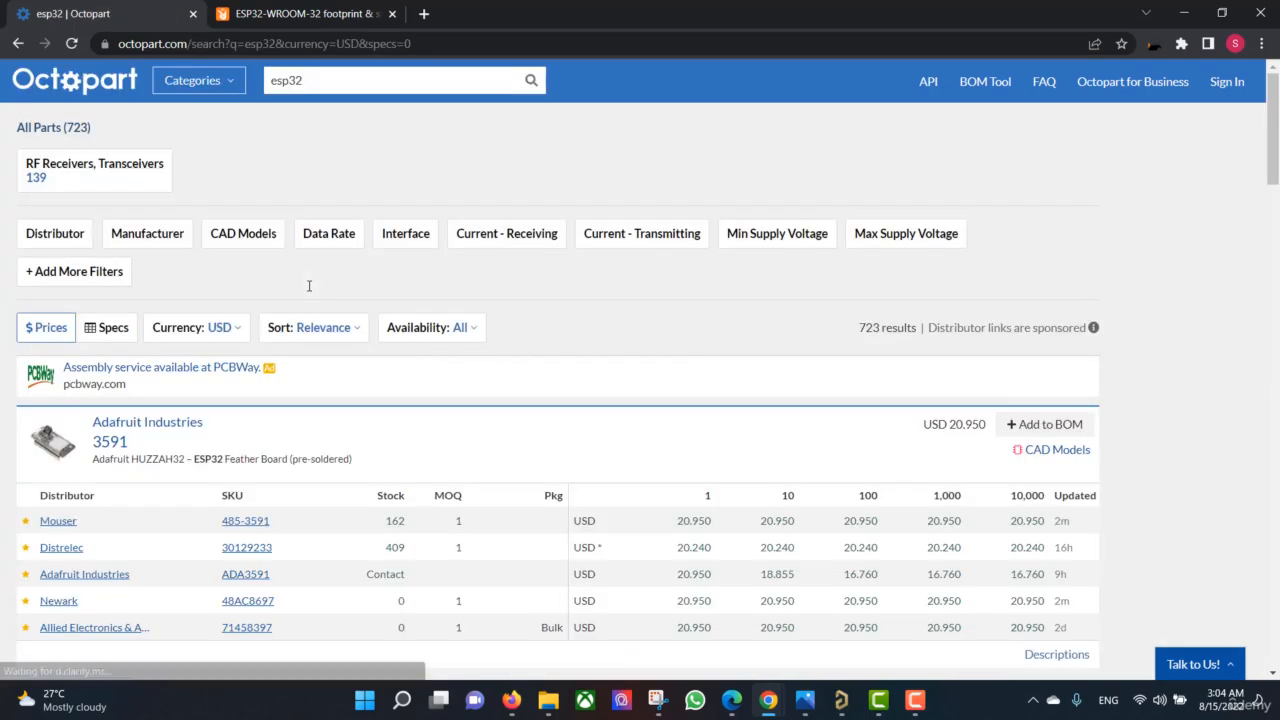
{"action": "scroll", "coordinate": [110, 150], "scroll_direction": "down", "scroll_amount": 3}
{"action": "left_click", "coordinate": [110, 191]}
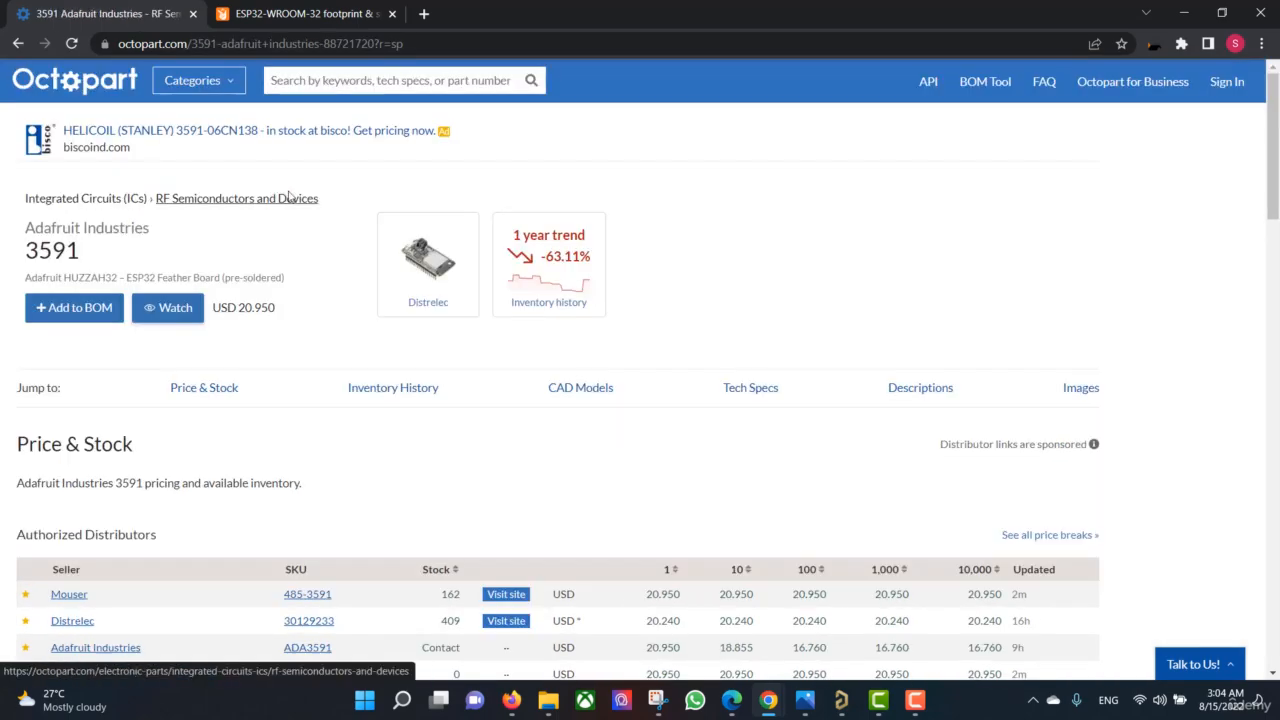
{"action": "left_click", "coordinate": [388, 389]}
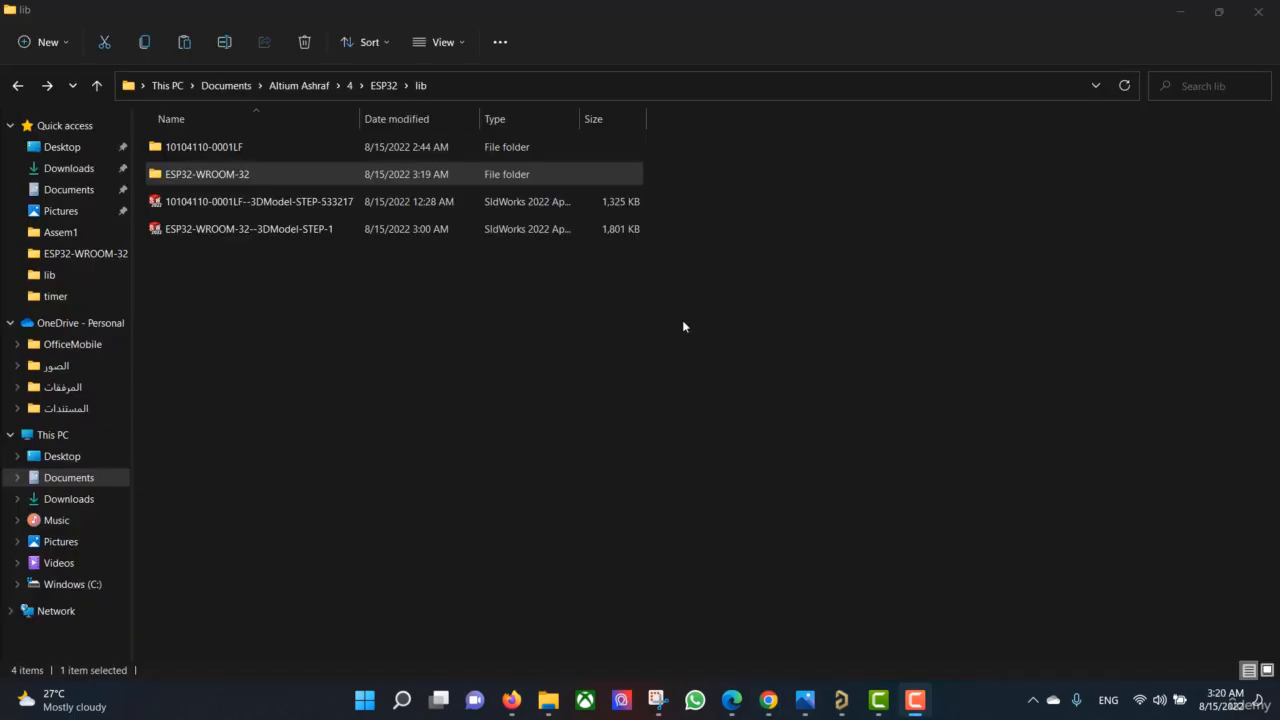
Open the ESP32-WROOM-32 compiled library from the lib folder in Altium Designer and open its schematic library document
{"action": "double_click", "coordinate": [303, 176]}
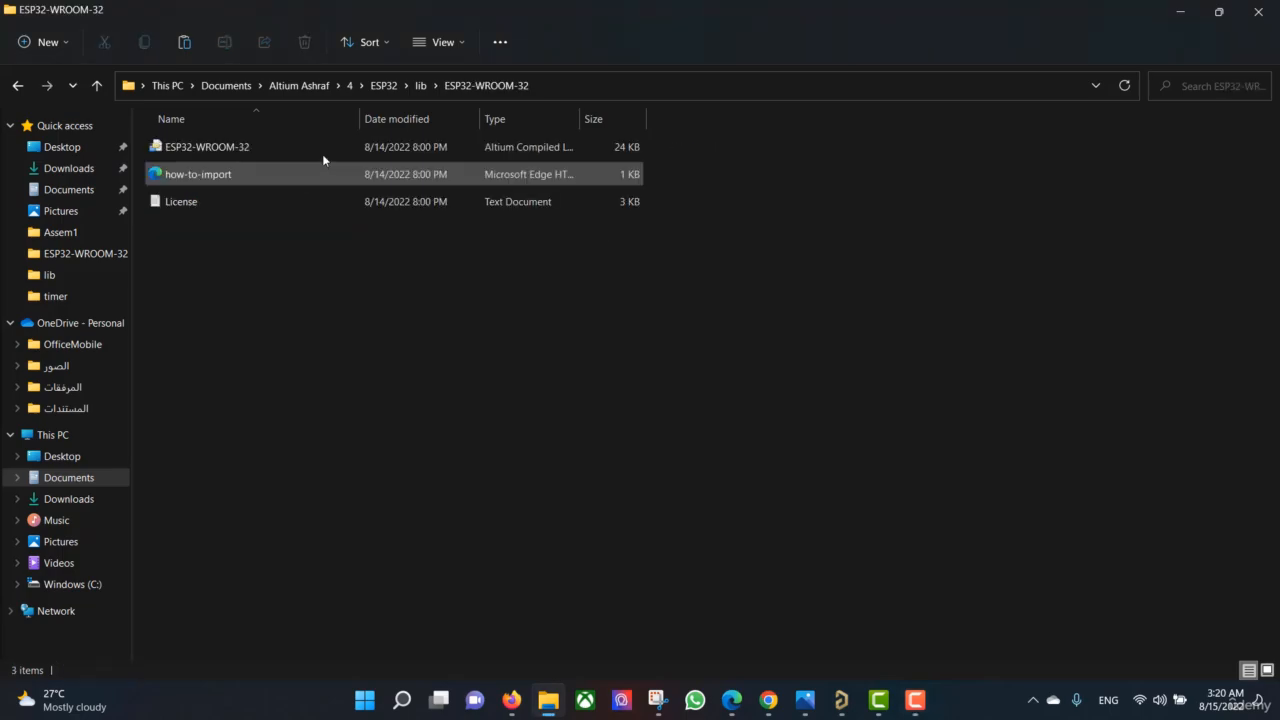
{"action": "double_click", "coordinate": [321, 148]}
{"action": "left_click", "coordinate": [671, 320]}
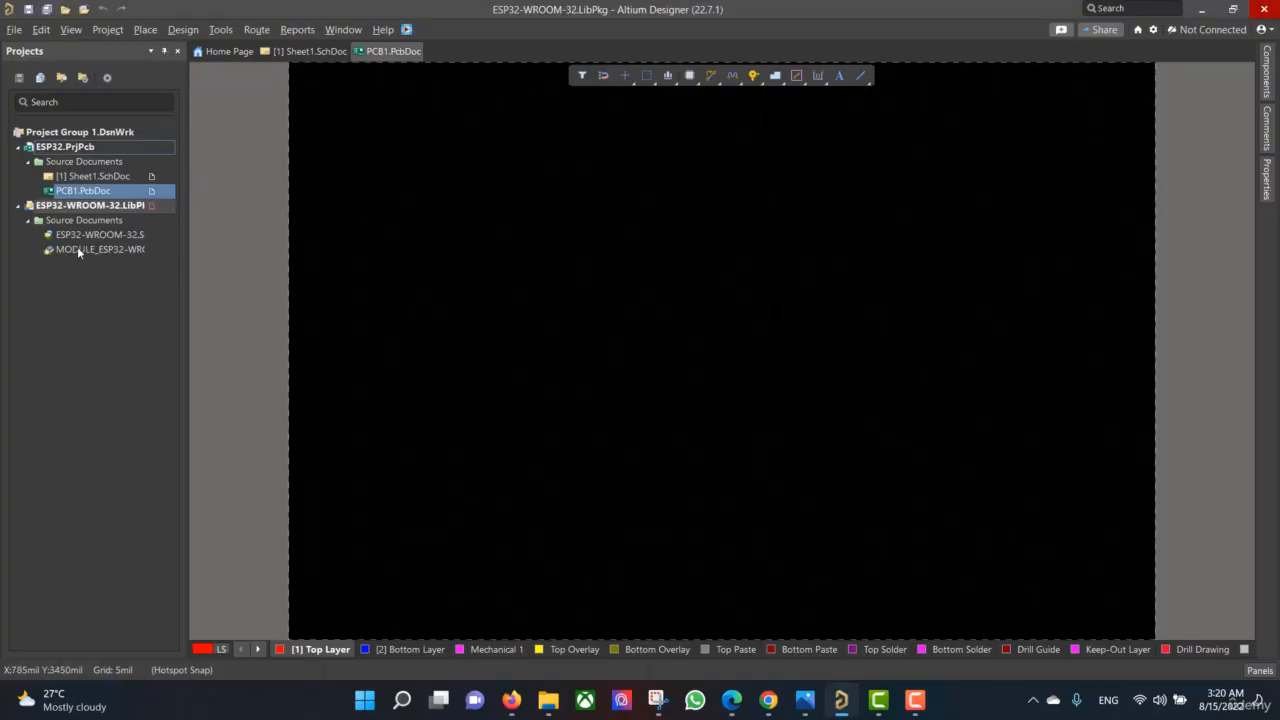
{"action": "double_click", "coordinate": [75, 235]}
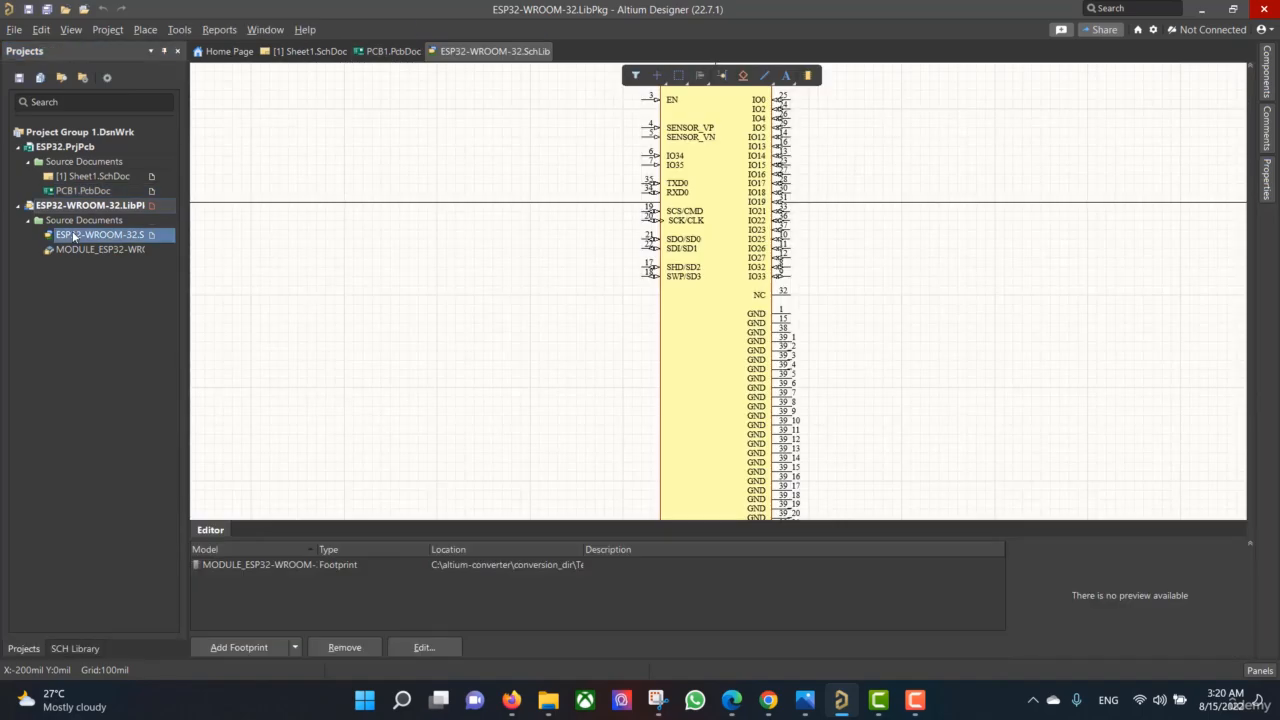
Add the footprint from MODULE_ESP32-WROOM-32.PcbLib to the ESP32-WROOM-32 symbol
{"action": "left_click", "coordinate": [238, 648]}
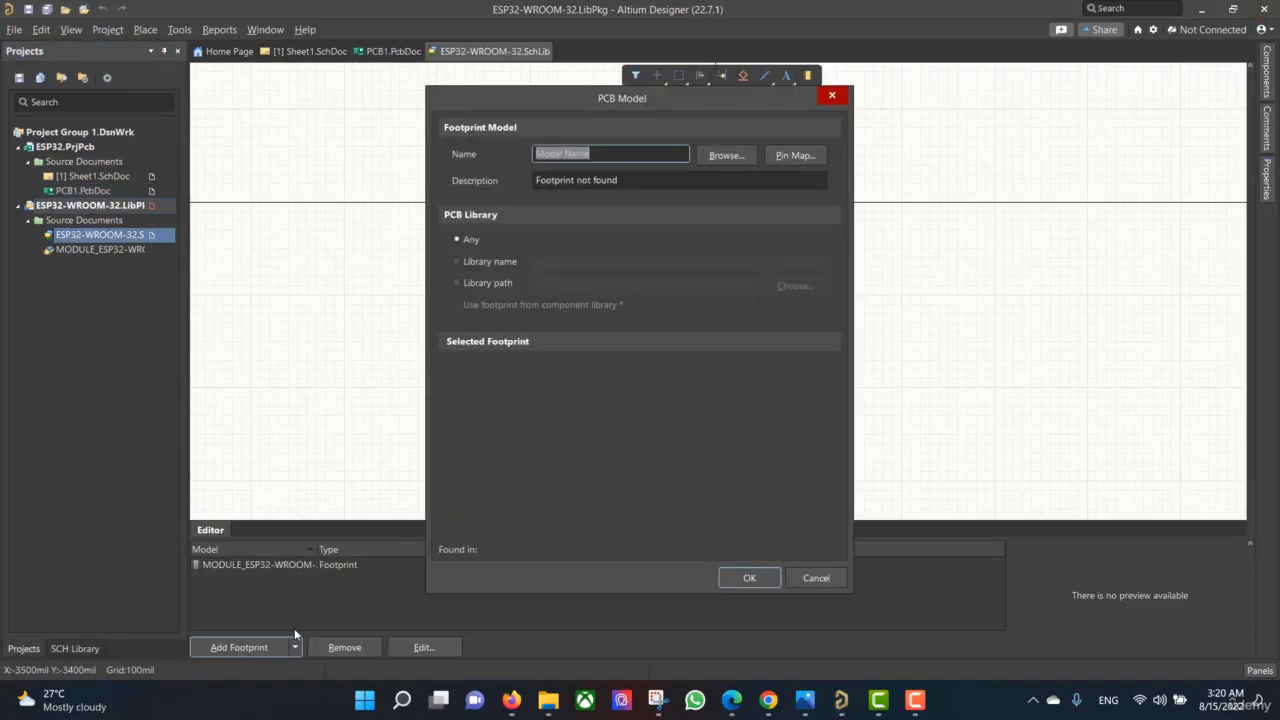
{"action": "left_click", "coordinate": [725, 156]}
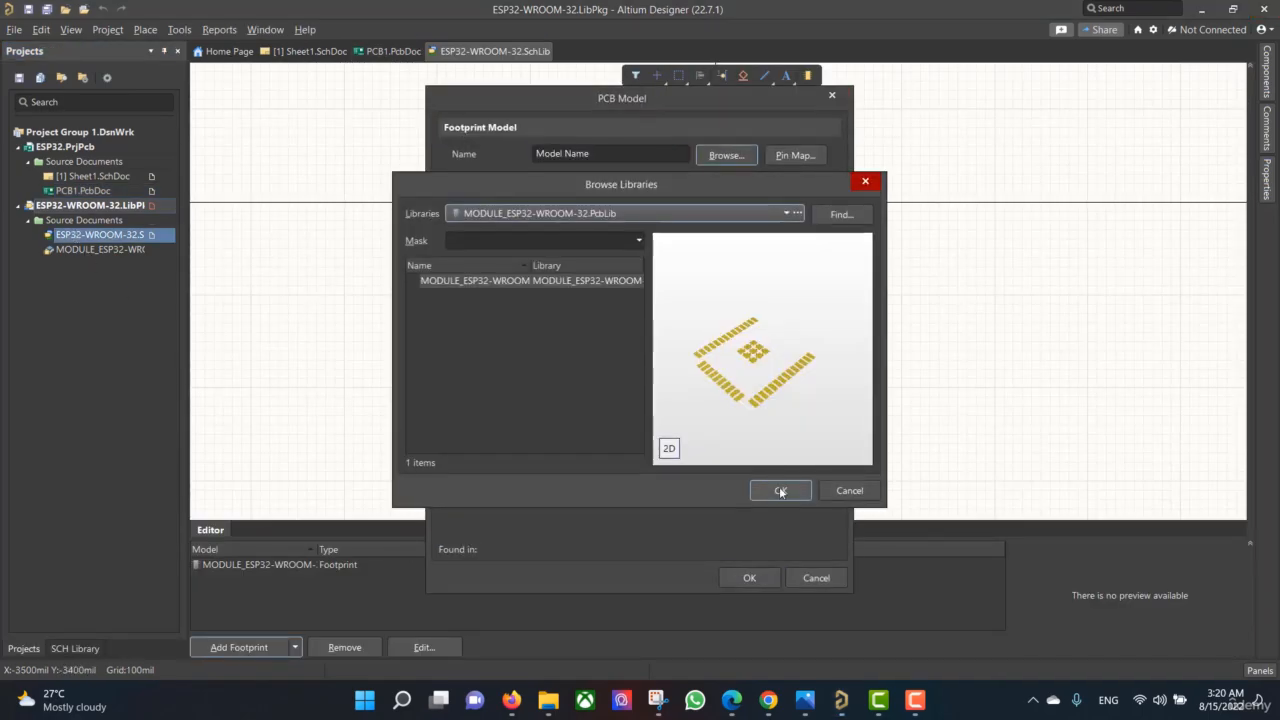
{"action": "left_click", "coordinate": [780, 491]}
{"action": "left_click", "coordinate": [749, 494]}
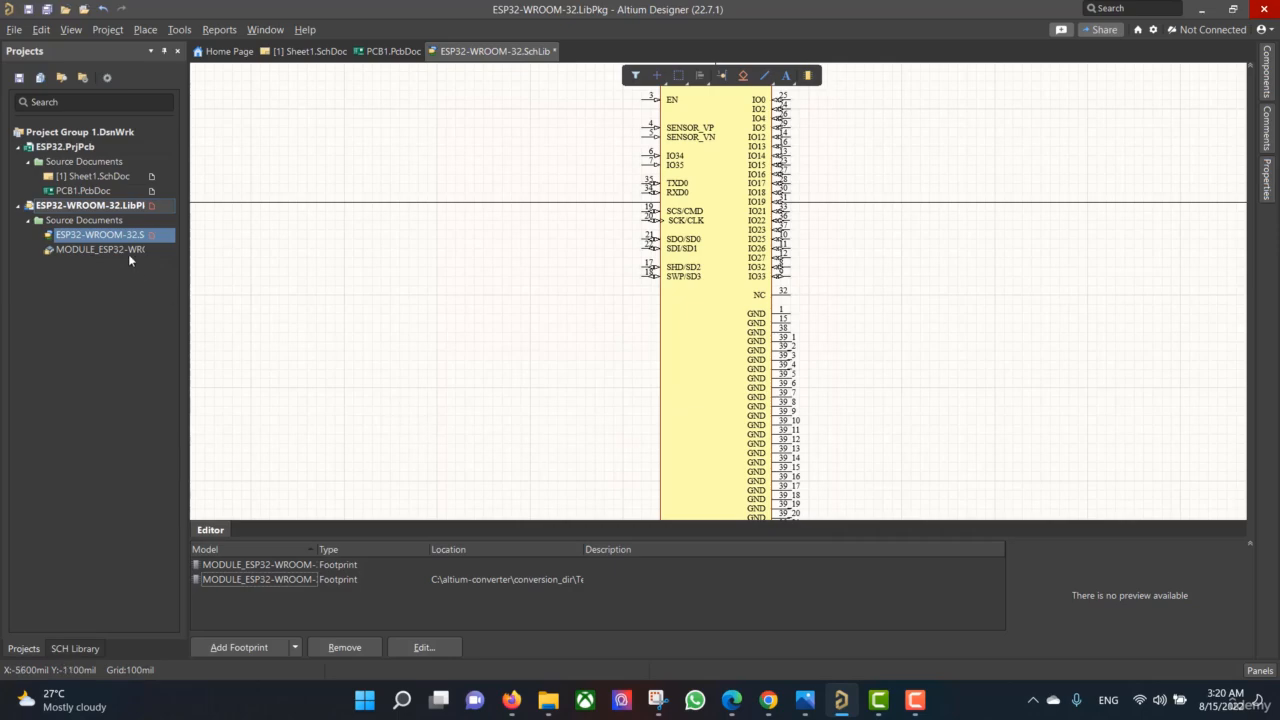
Remove the symbol's original footprint model that points to the C:\altium-converter location
{"action": "left_click", "coordinate": [285, 579]}
{"action": "right_click", "coordinate": [287, 583]}
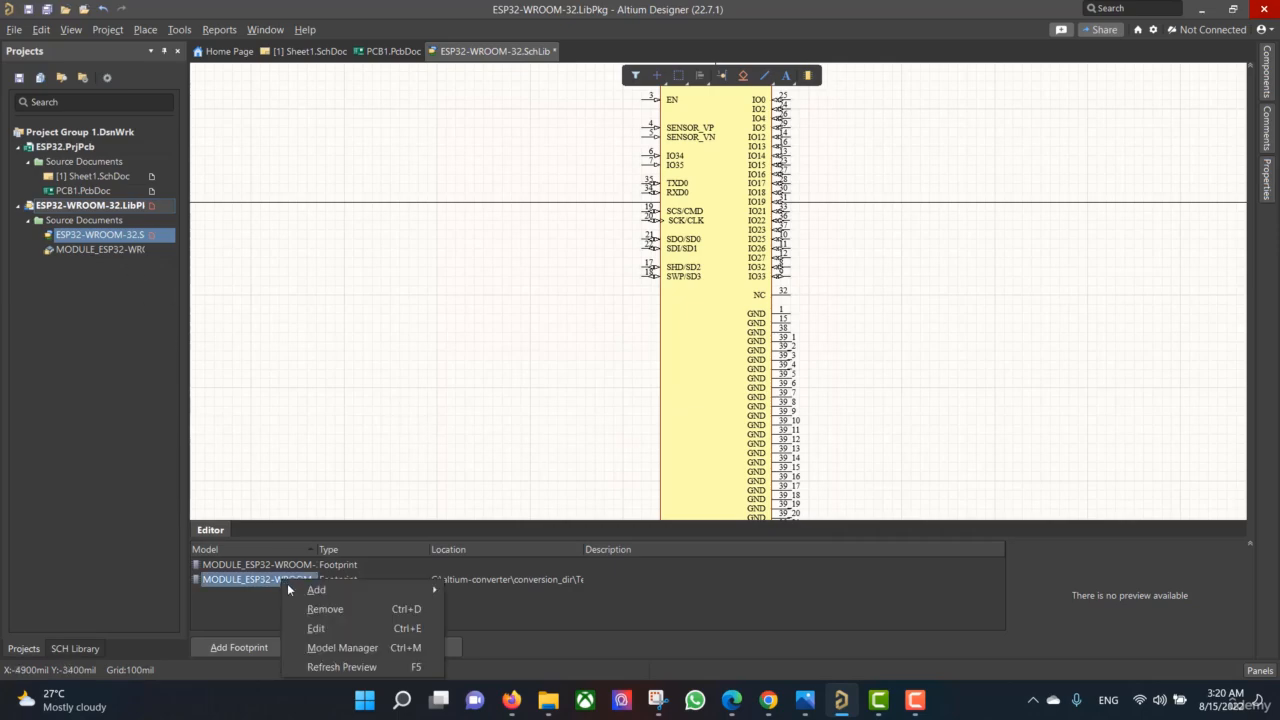
{"action": "left_click", "coordinate": [329, 611]}
{"action": "left_click", "coordinate": [641, 377]}
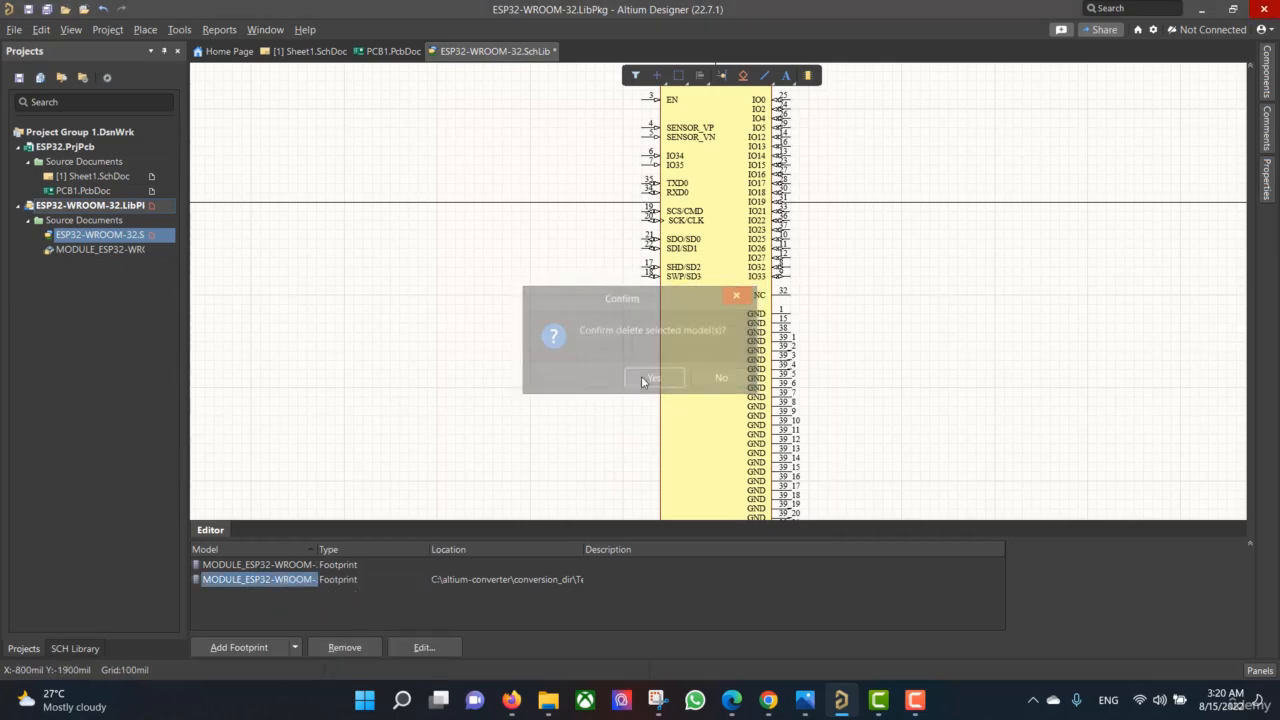
Open the module's footprint library and load ESP32-WROOM-32--3DModel-STEP-1 from the ESP32 project's lib folder as a 3D body
{"action": "double_click", "coordinate": [95, 249]}
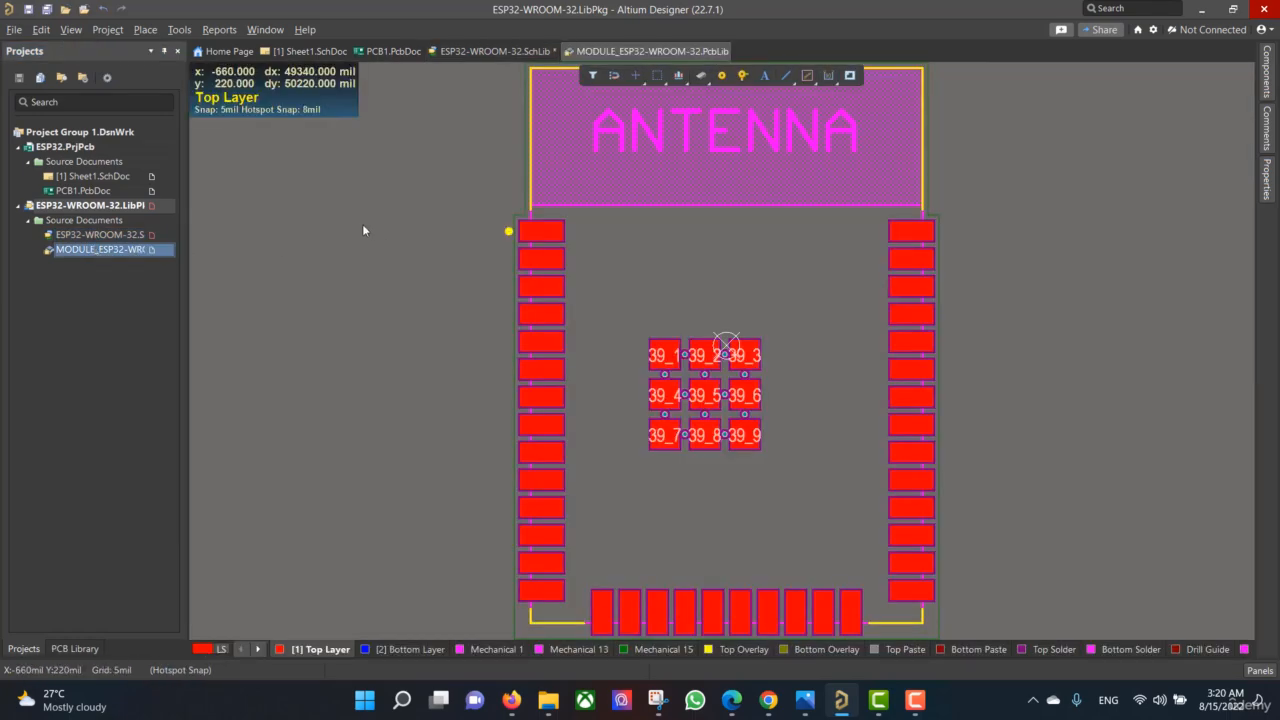
{"action": "left_click", "coordinate": [146, 30]}
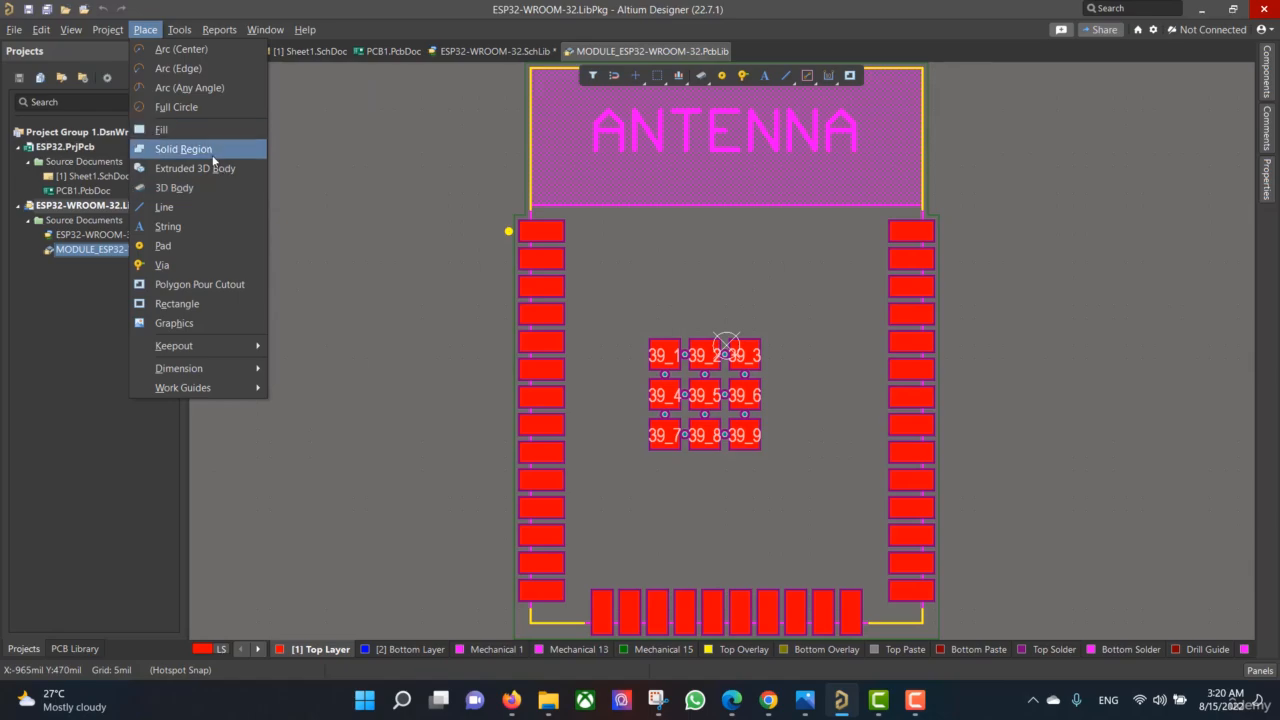
{"action": "left_click", "coordinate": [212, 192]}
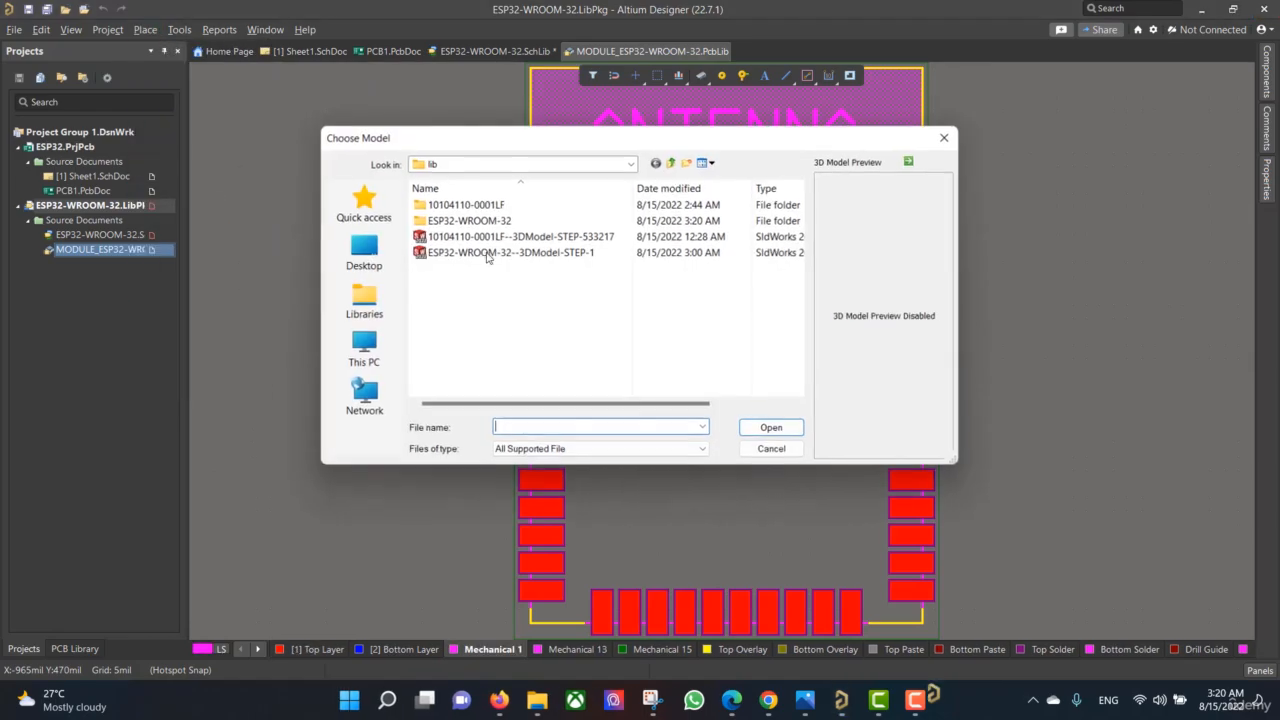
{"action": "left_click", "coordinate": [586, 164]}
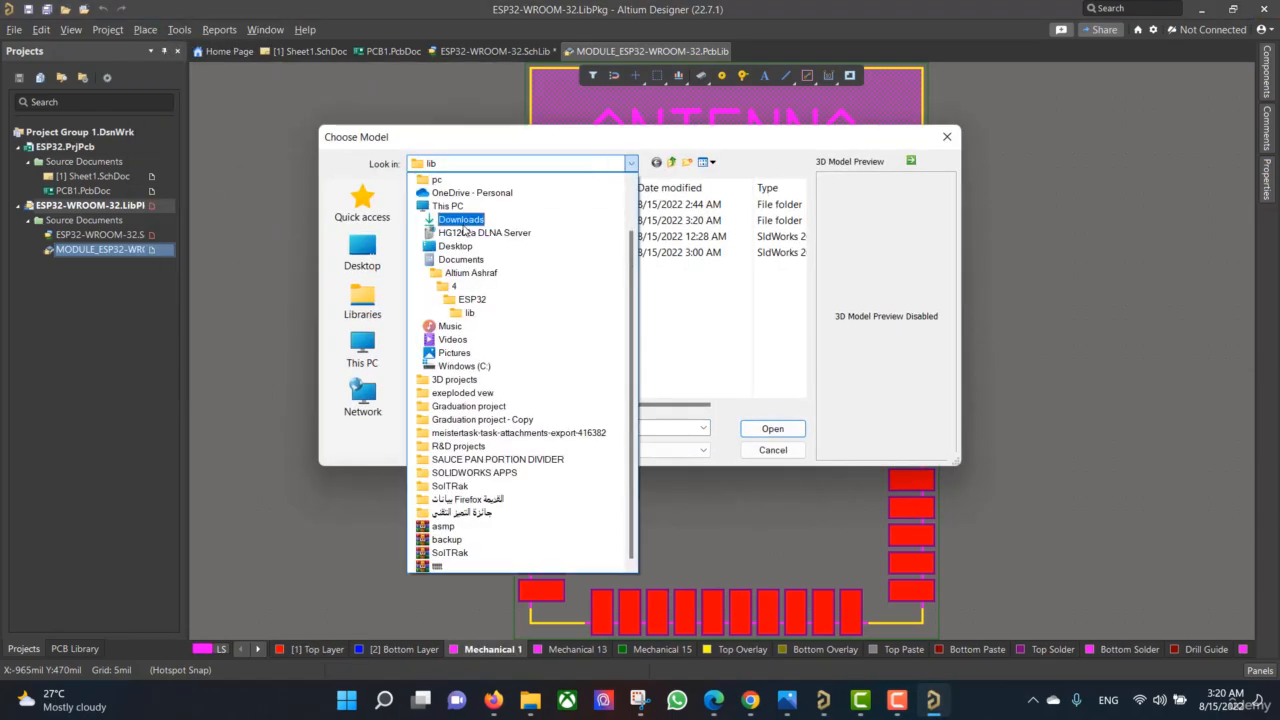
{"action": "left_click", "coordinate": [461, 259]}
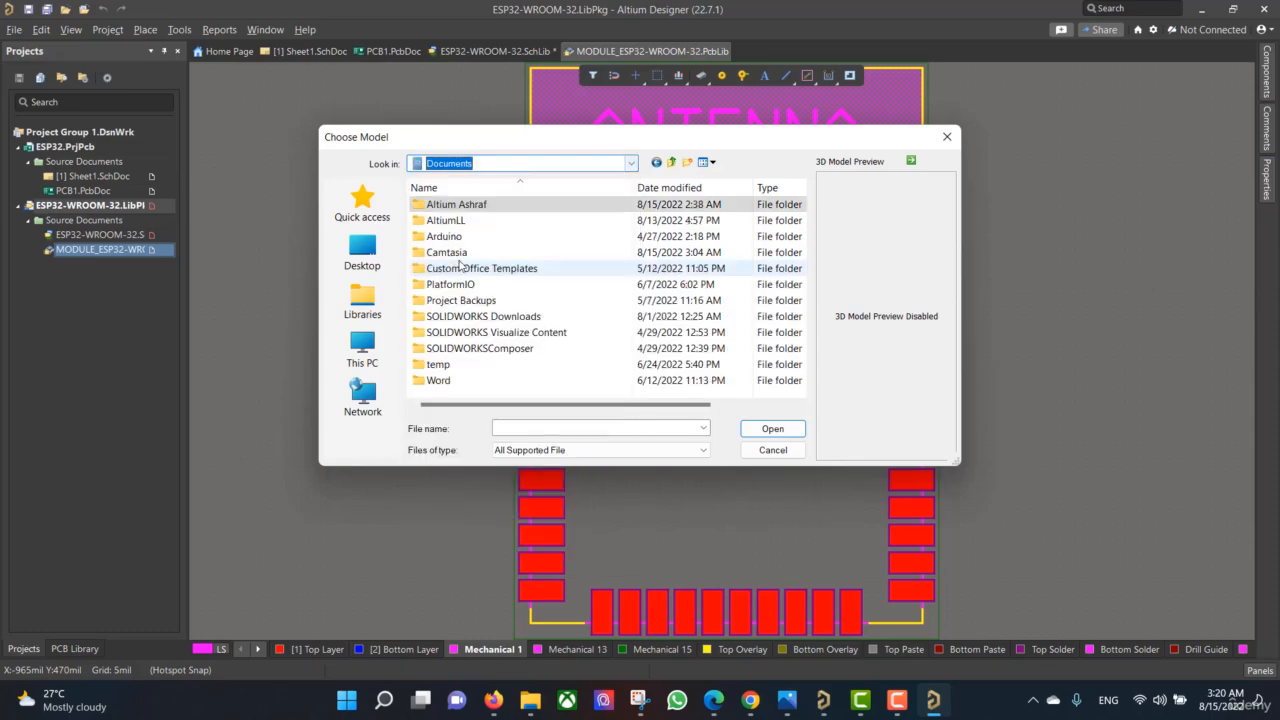
{"action": "double_click", "coordinate": [503, 207]}
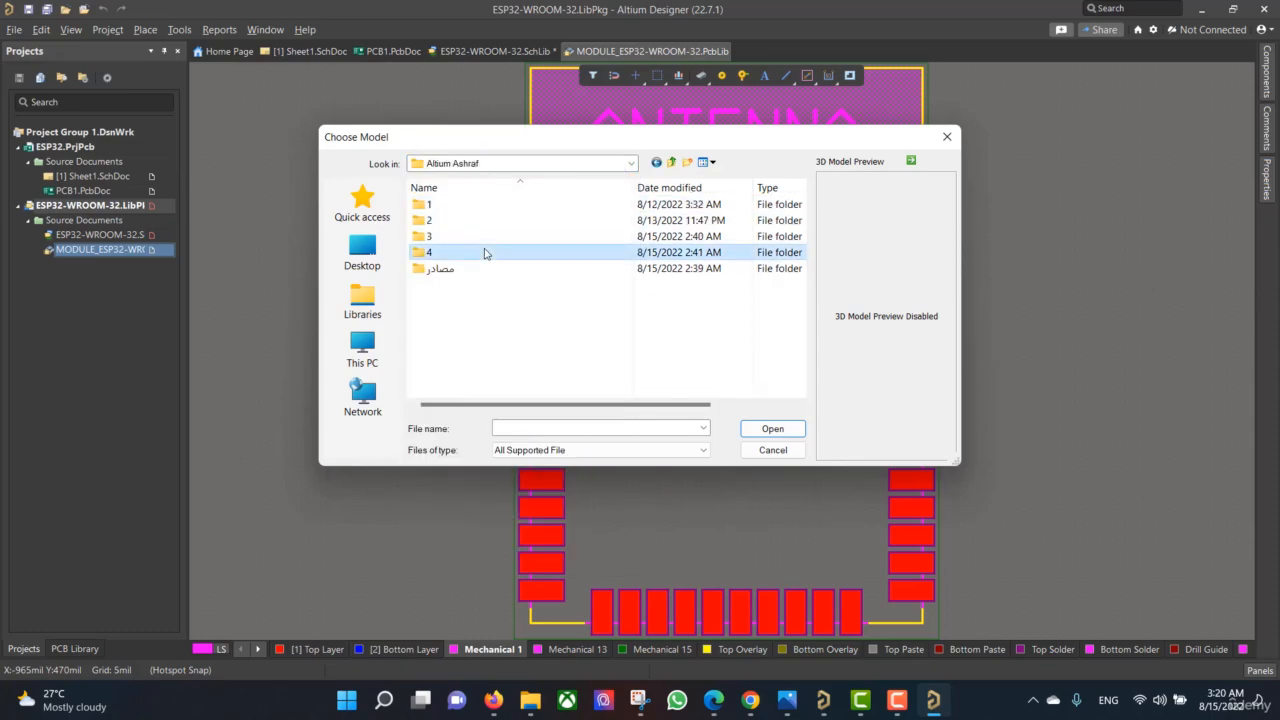
{"action": "double_click", "coordinate": [484, 253]}
{"action": "double_click", "coordinate": [469, 205]}
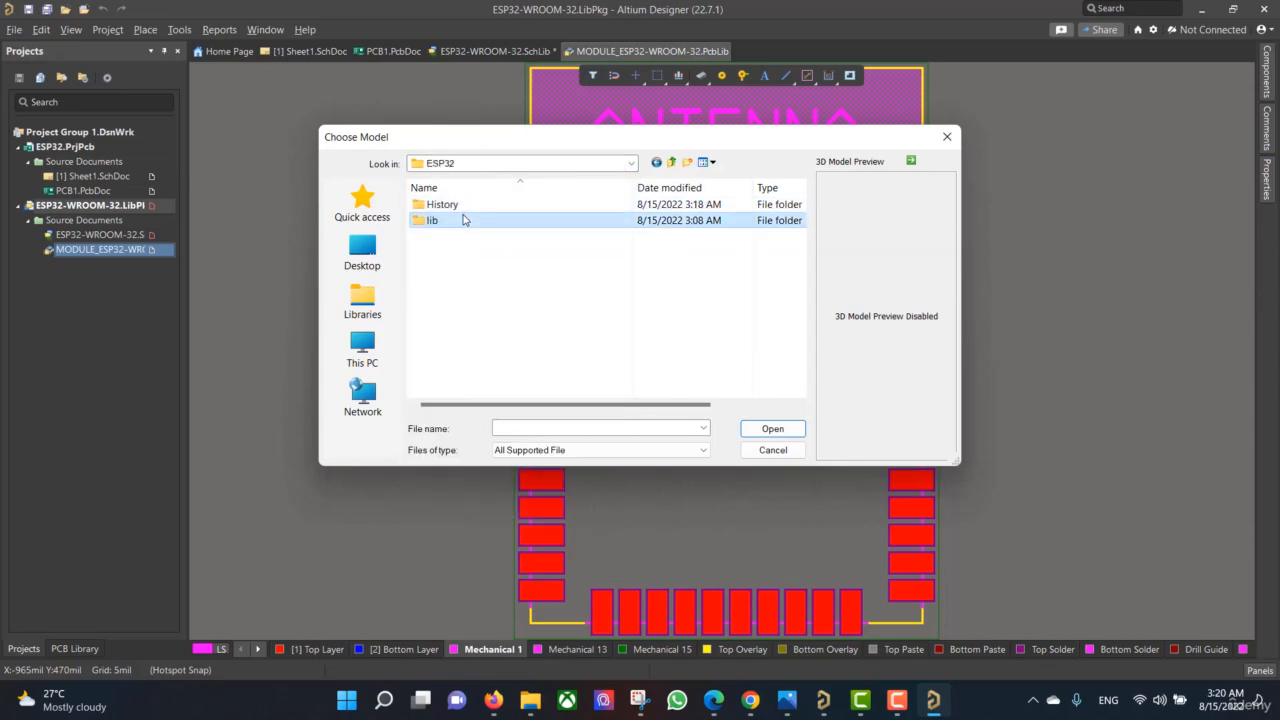
{"action": "double_click", "coordinate": [463, 220]}
{"action": "left_click", "coordinate": [494, 254]}
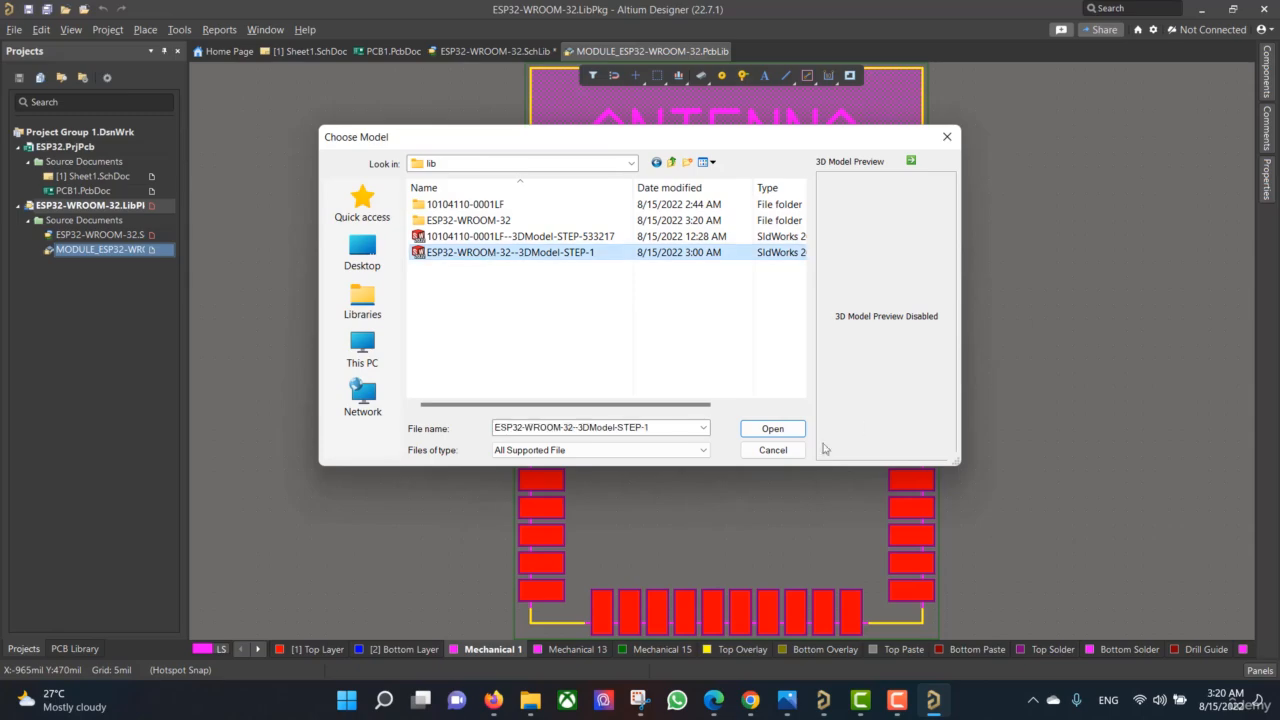
{"action": "left_click", "coordinate": [772, 429]}
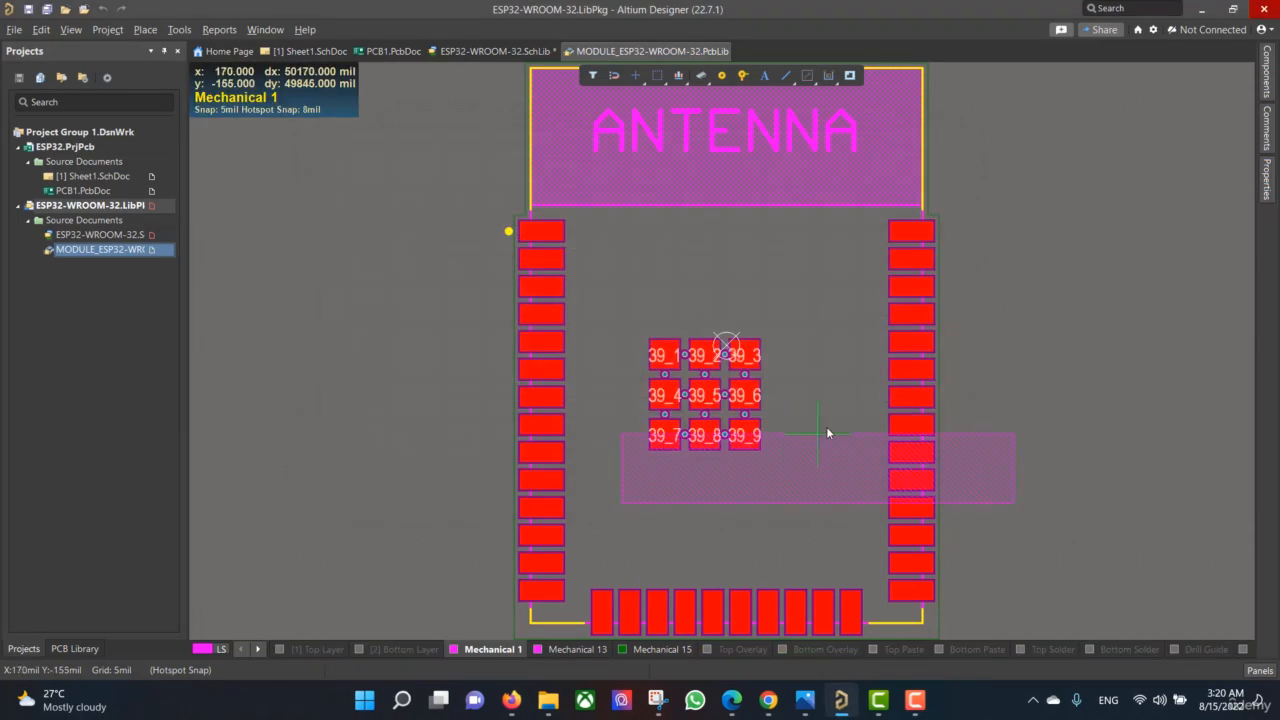
Place the 3D body beside the footprint's left pad column and delete the extra copy on its right
{"action": "scroll", "coordinate": [727, 325], "scroll_direction": "down", "scroll_amount": 3, "text": "ctrl"}
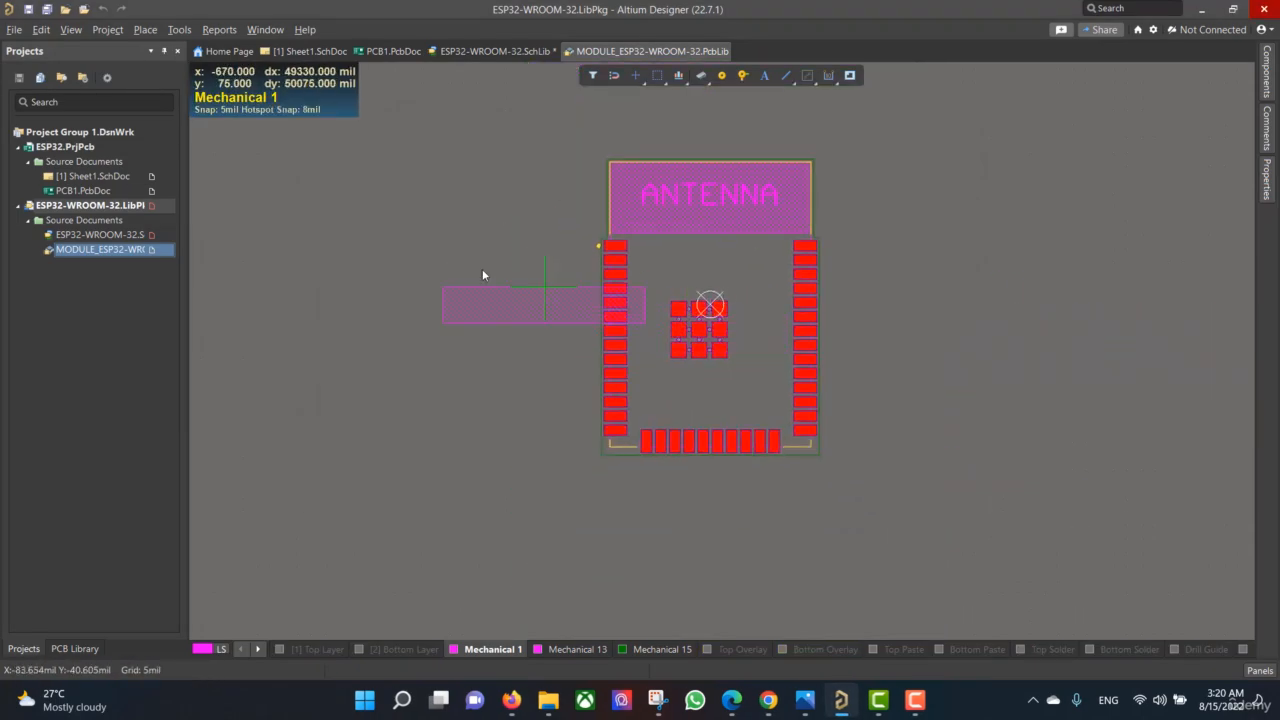
{"action": "left_click", "coordinate": [458, 287]}
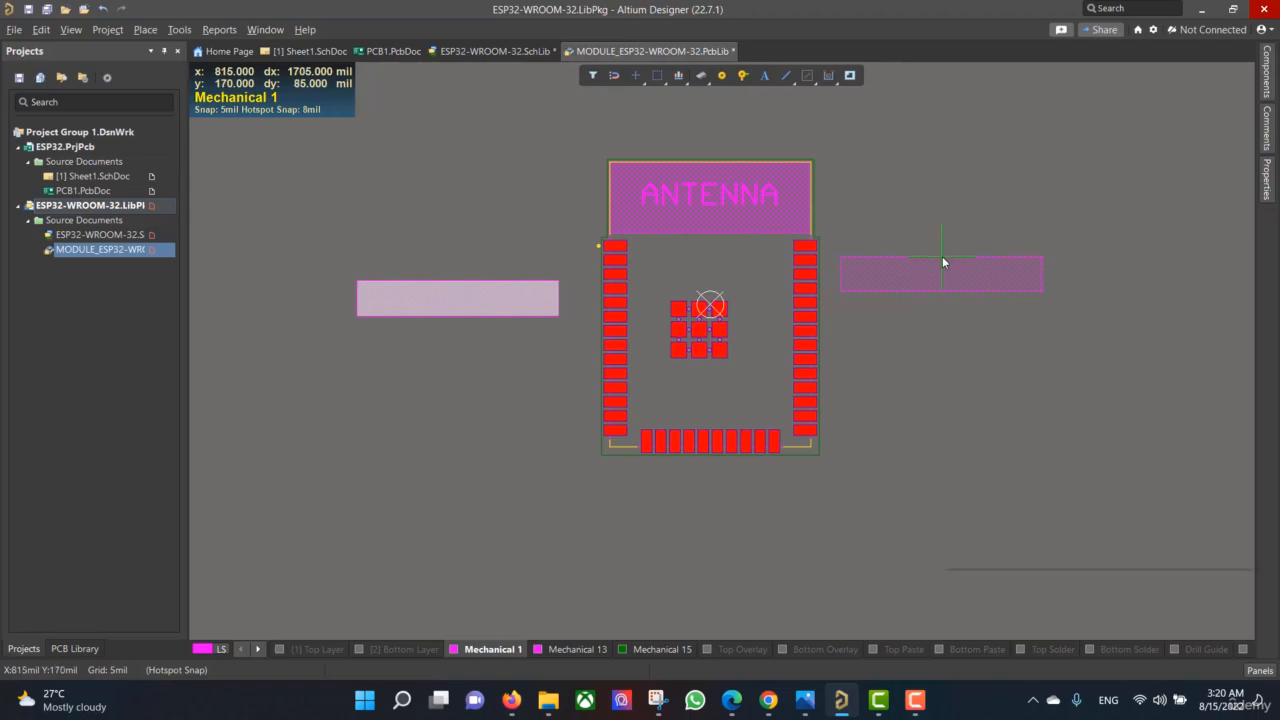
{"action": "right_click", "coordinate": [942, 257]}
{"action": "key", "text": "Escape"}
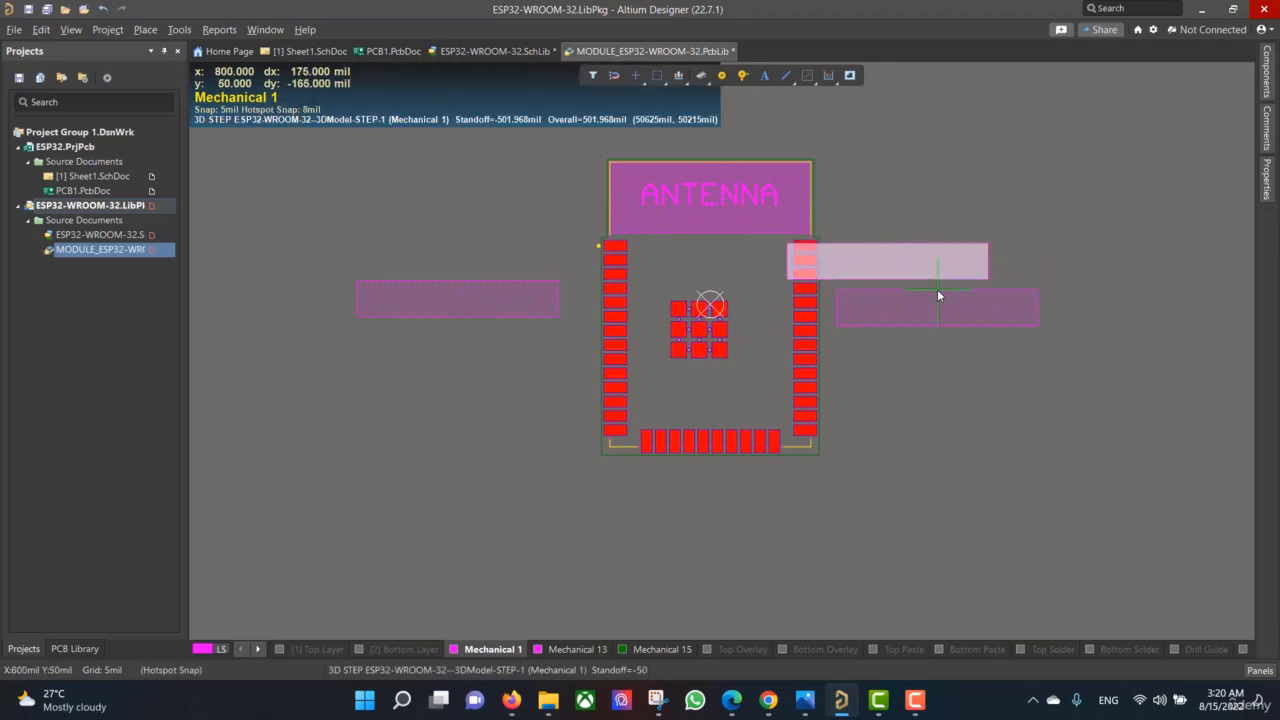
{"action": "key", "text": "Escape"}
{"action": "key", "text": "Delete"}
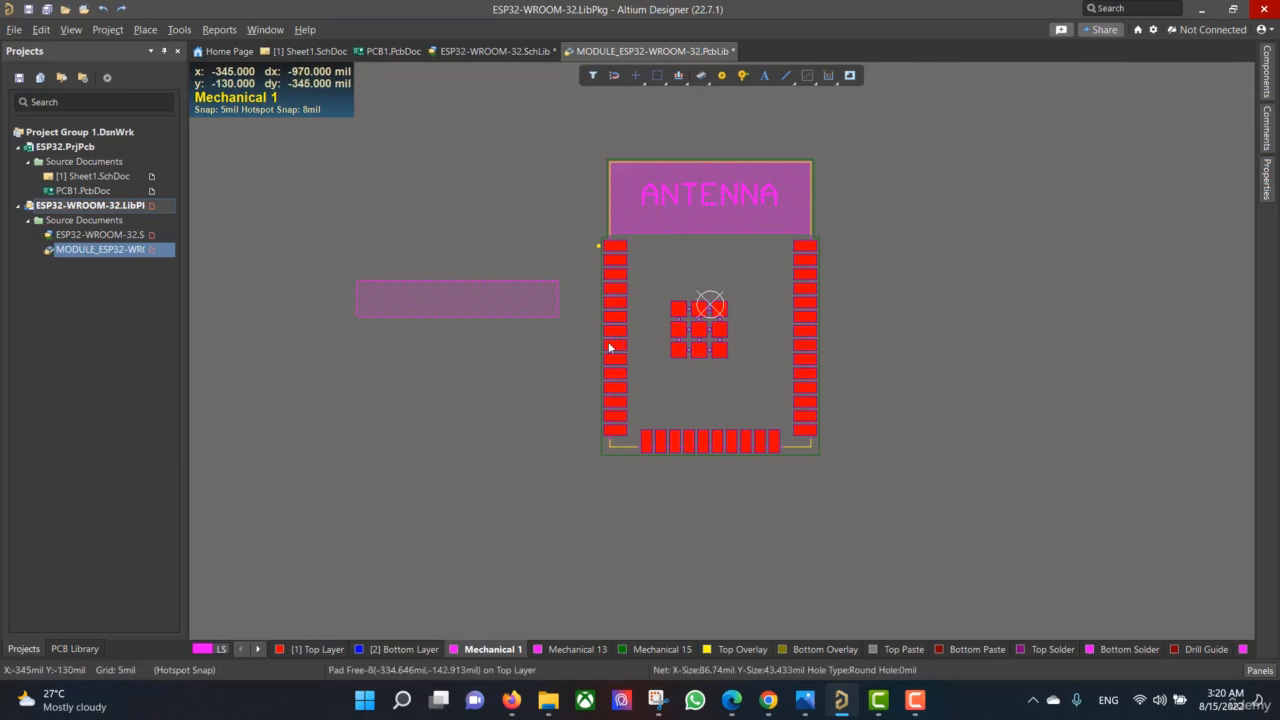
Switch to 3D view, move the module body slightly downward and set its Z rotation to 360°
{"action": "key", "text": "3"}
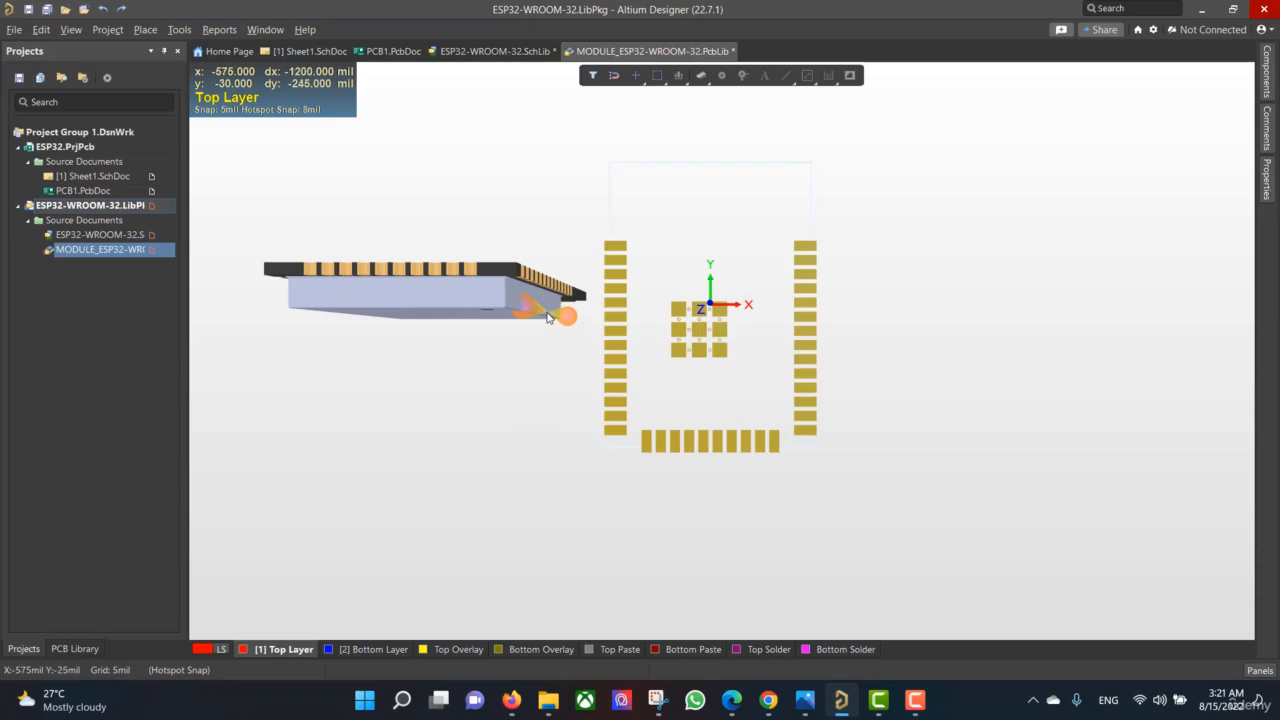
{"action": "left_click_drag", "start_coordinate": [477, 294], "coordinate": [493, 350]}
{"action": "left_click", "coordinate": [1266, 175]}
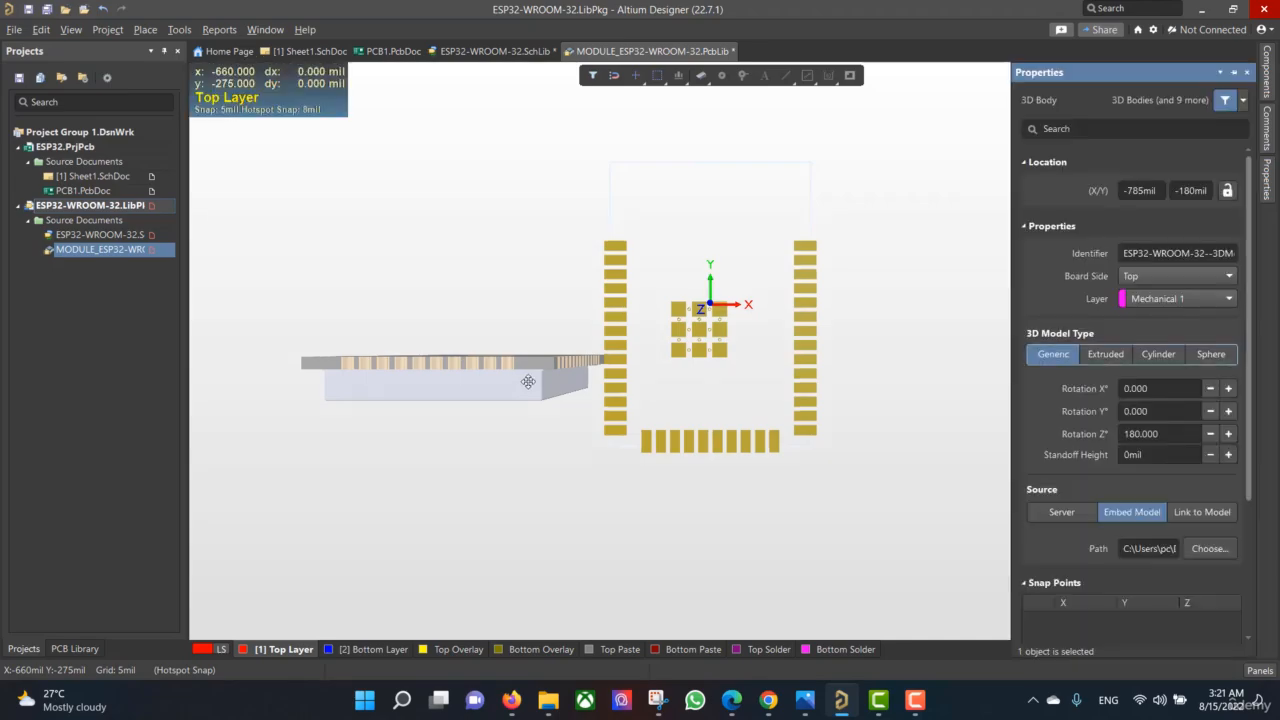
{"action": "left_click", "coordinate": [1227, 412]}
{"action": "left_click", "coordinate": [1210, 412]}
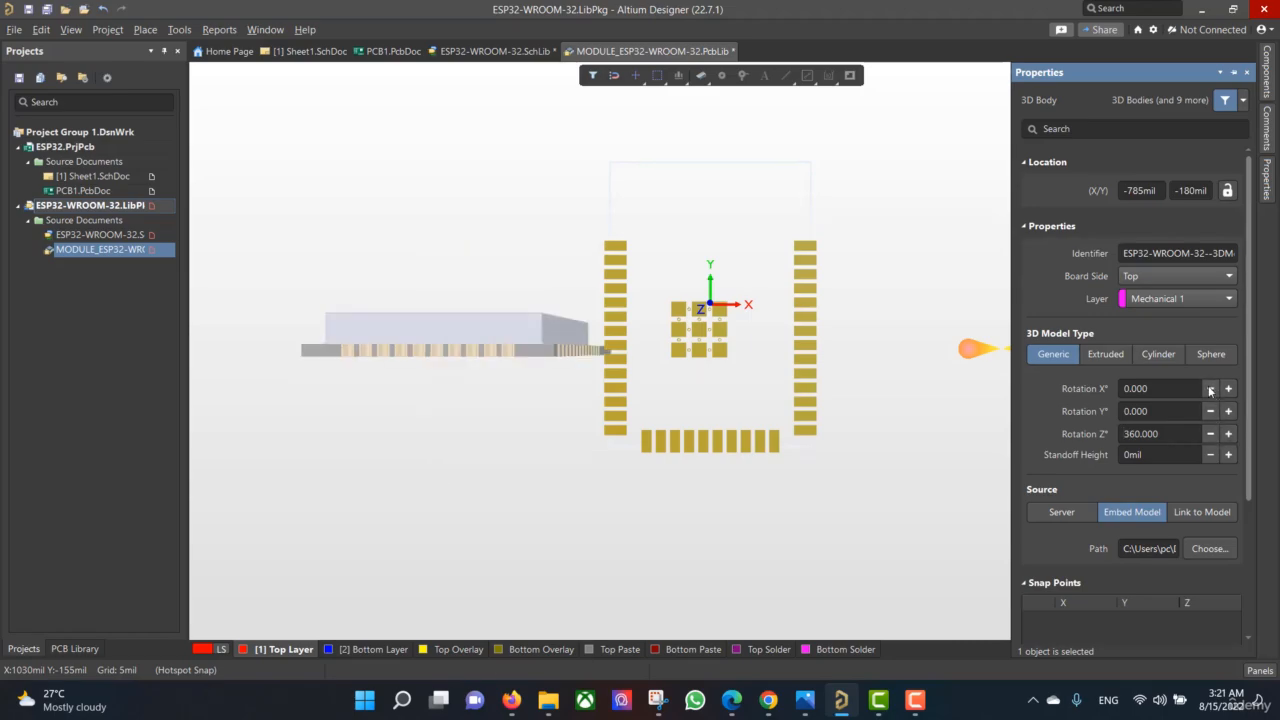
Set the module body's X rotation to 90° so that it lies flat
{"action": "left_click", "coordinate": [1210, 389]}
{"action": "left_click", "coordinate": [1210, 389]}
{"action": "left_click", "coordinate": [1210, 389]}
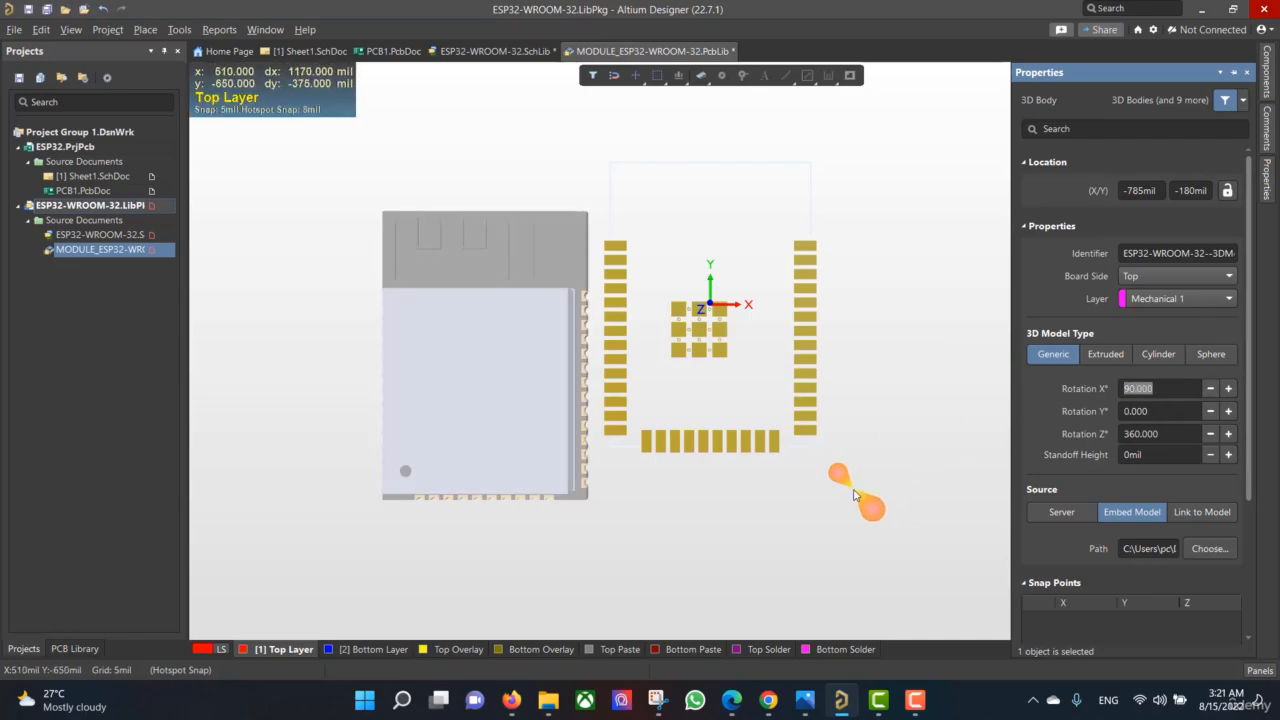
{"action": "left_click", "coordinate": [855, 495]}
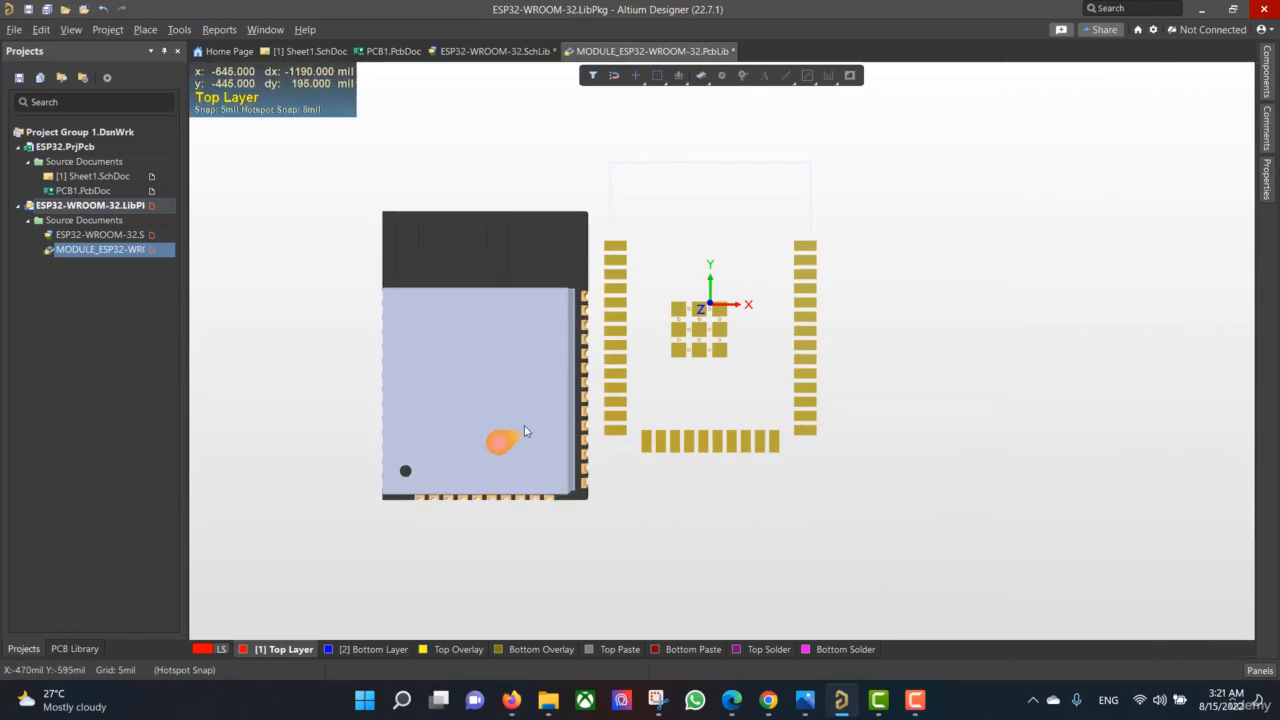
Move the module body onto the footprint and flip the board to check its alignment with the pads
{"action": "left_click_drag", "start_coordinate": [524, 432], "coordinate": [709, 306]}
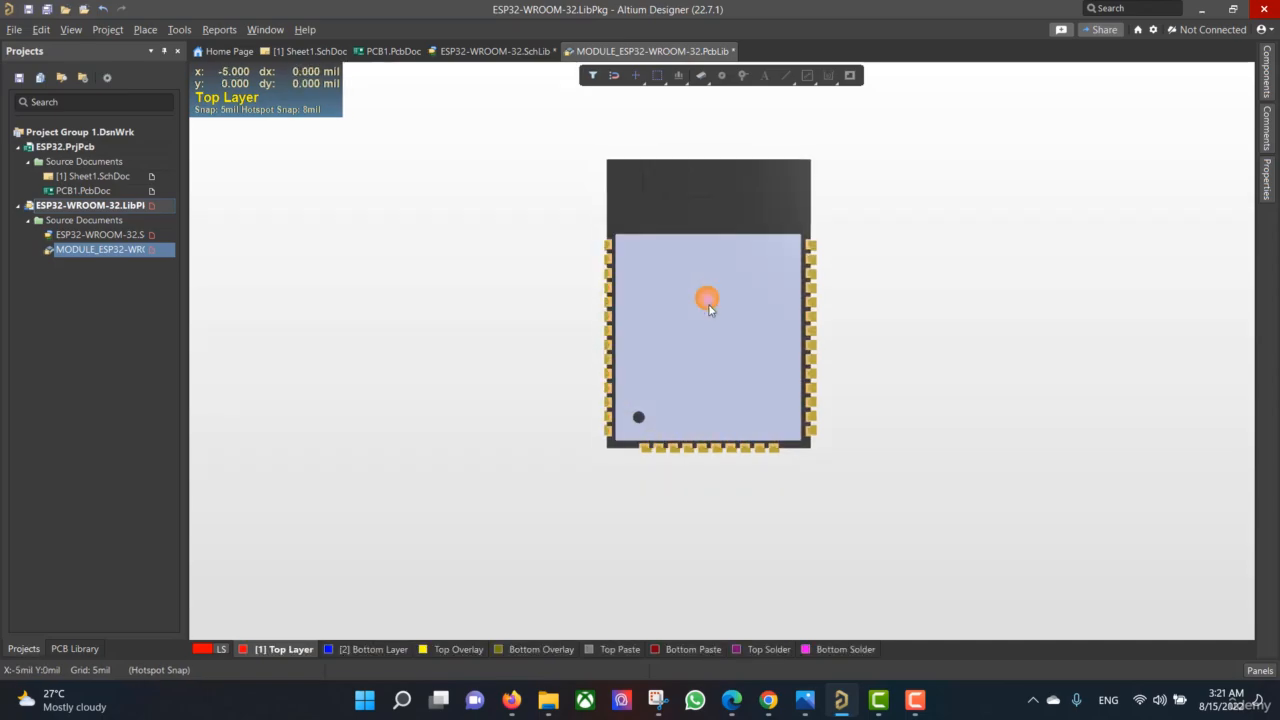
{"action": "left_click", "coordinate": [872, 383]}
{"action": "key", "text": "ctrl+f"}
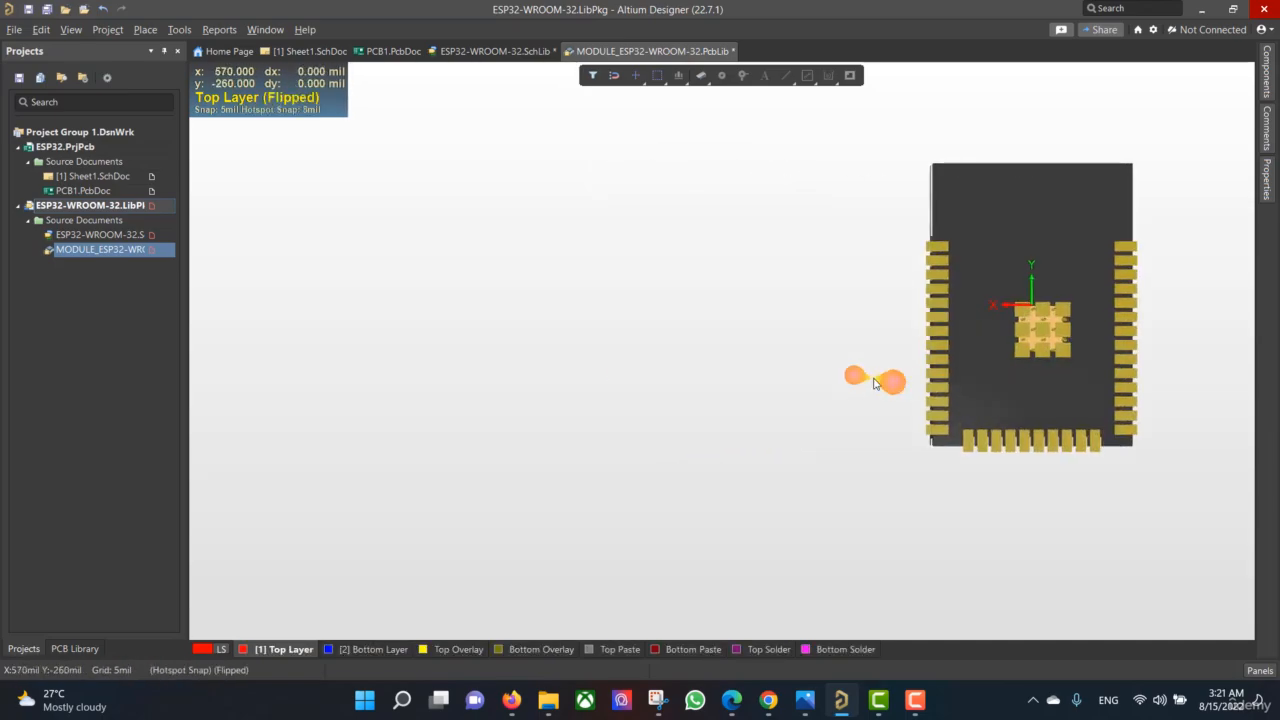
{"action": "right_click_drag", "start_coordinate": [873, 354], "coordinate": [556, 359]}
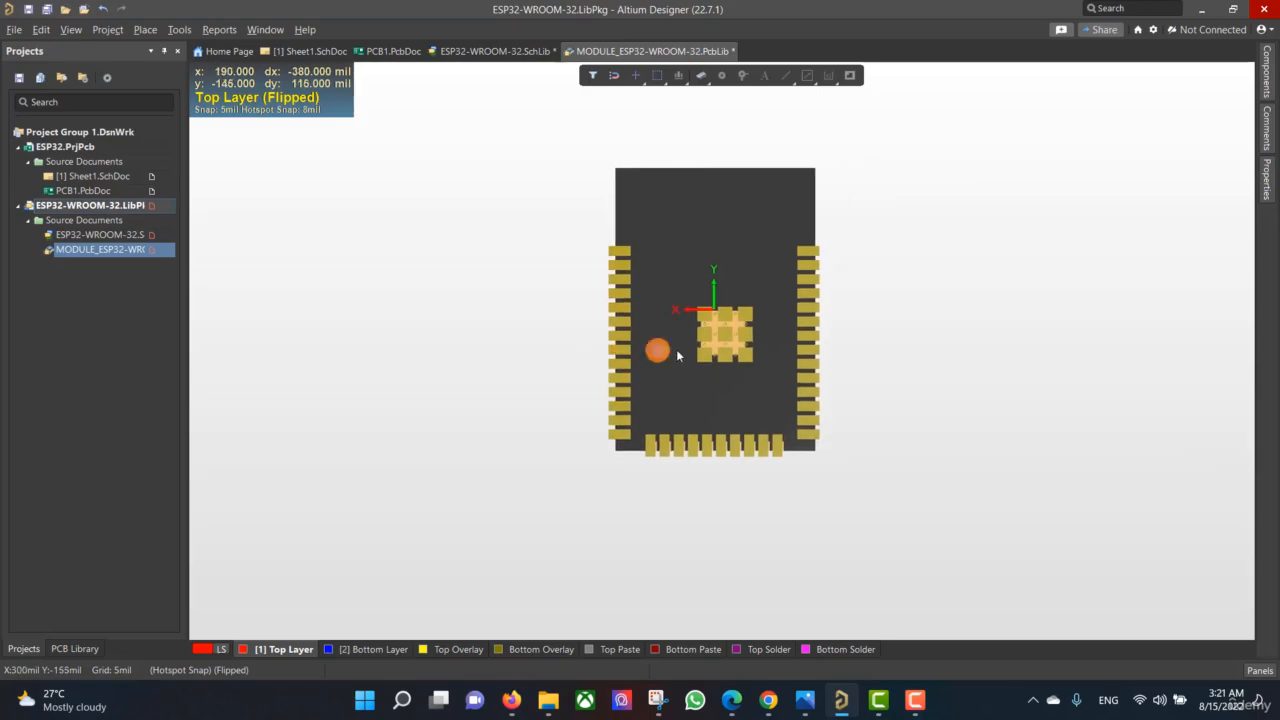
Fine-tune the position of the ESP32 module body over the footprint pads in the flipped 3D view
{"action": "scroll", "coordinate": [686, 355], "scroll_direction": "up", "scroll_amount": 2}
{"action": "scroll", "coordinate": [691, 354], "scroll_direction": "down", "scroll_amount": 2}
{"action": "right_click_drag", "start_coordinate": [690, 355], "coordinate": [705, 358]}
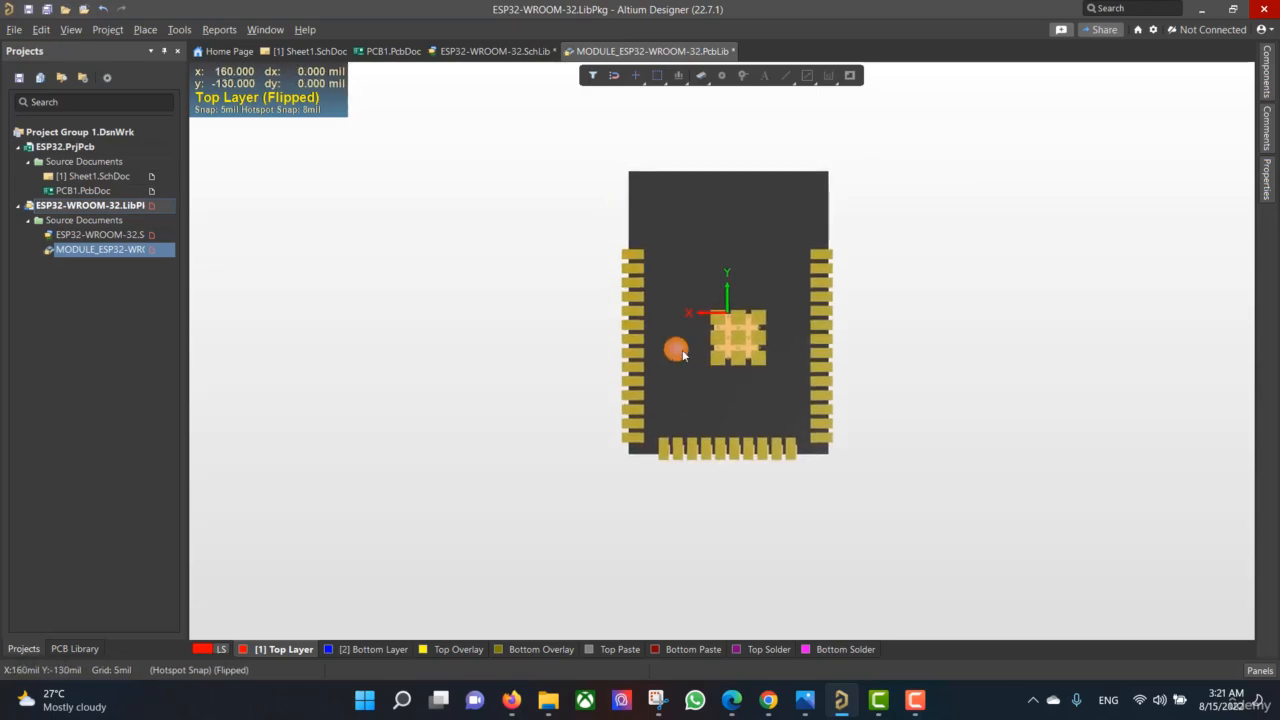
{"action": "left_click_drag", "start_coordinate": [682, 352], "coordinate": [728, 312]}
{"action": "right_click", "coordinate": [857, 327]}
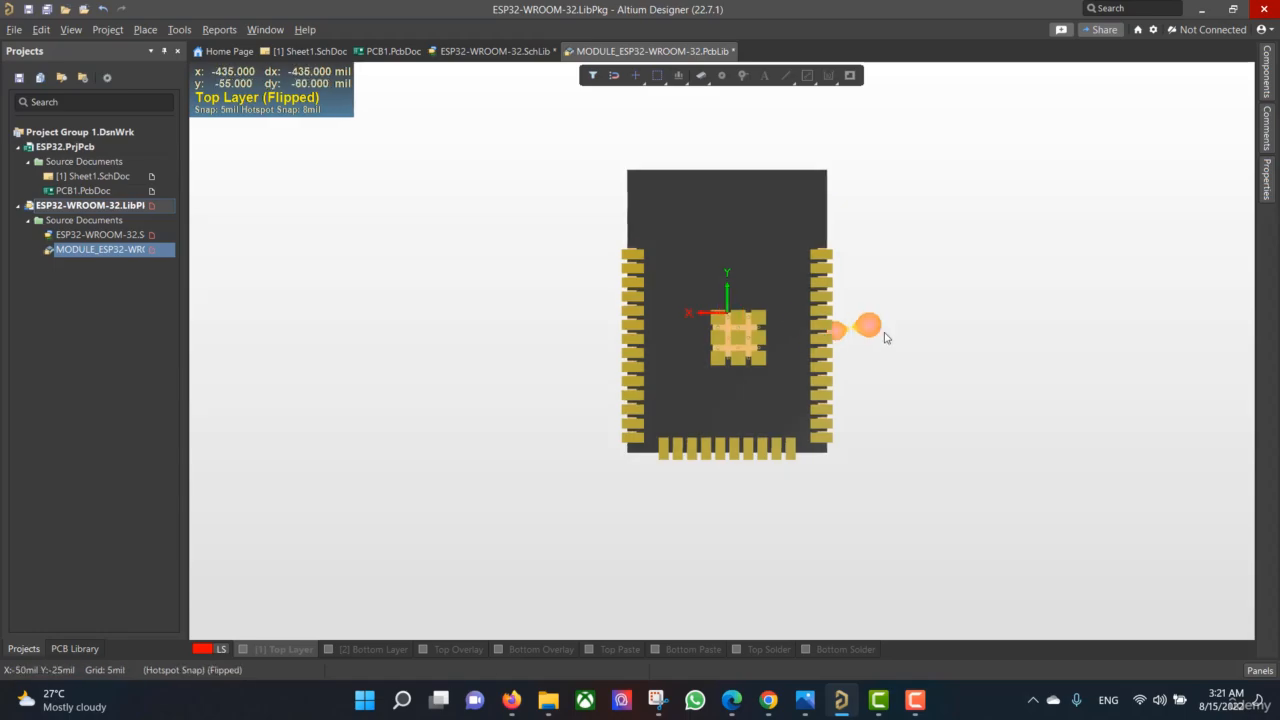
{"action": "left_click_drag", "start_coordinate": [765, 298], "coordinate": [728, 305]}
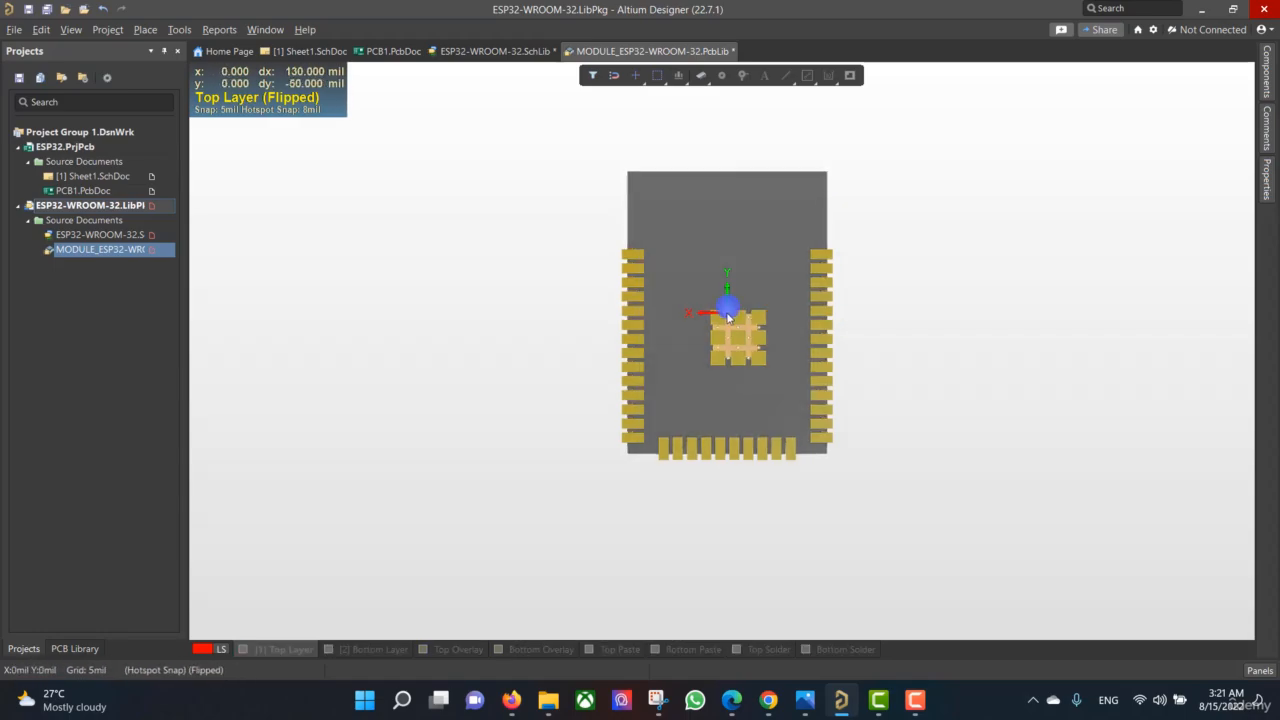
{"action": "right_click", "coordinate": [851, 326]}
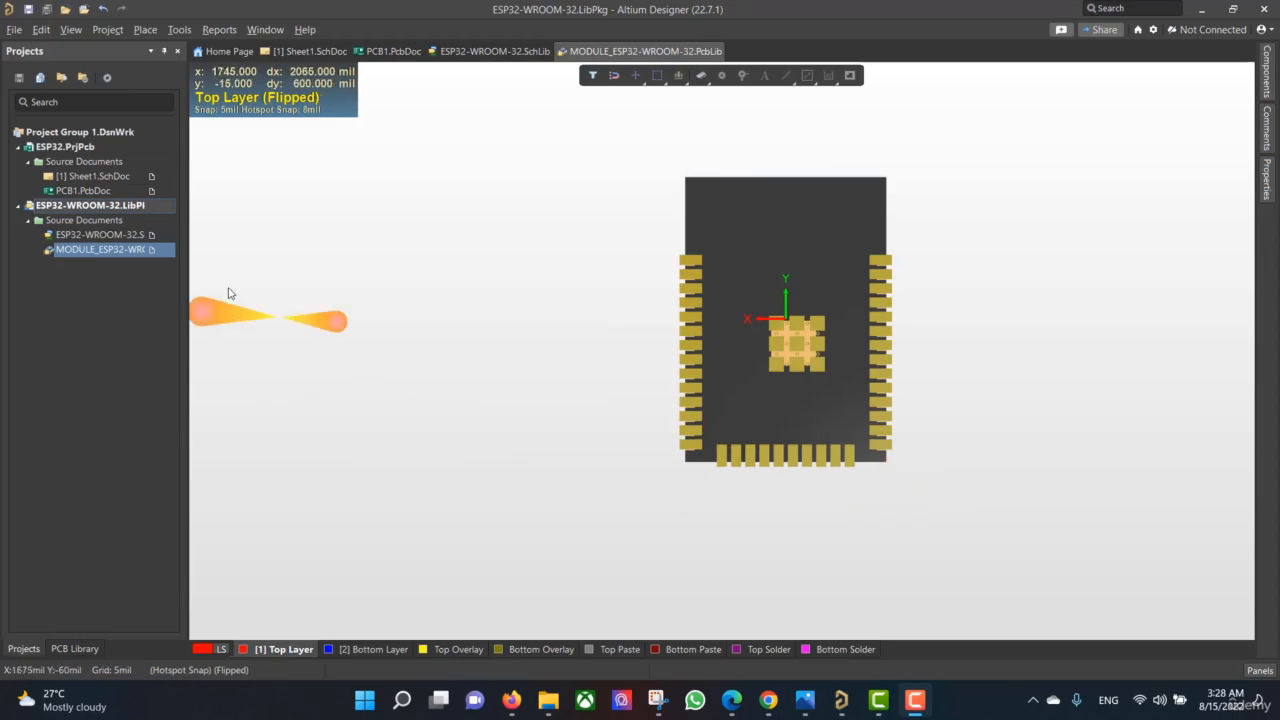
Add a new schematic library and a new PCB library to the ESP32 project
{"action": "right_click", "coordinate": [65, 150]}
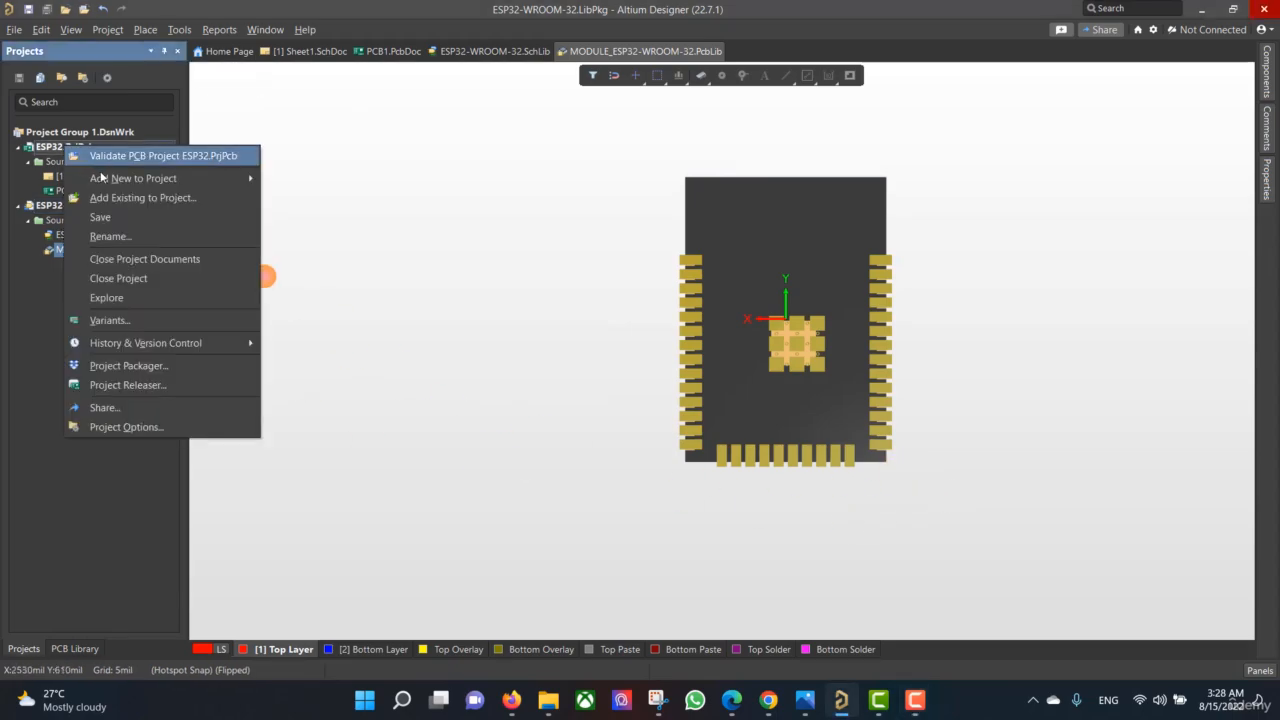
{"action": "mouse_move", "coordinate": [180, 178]}
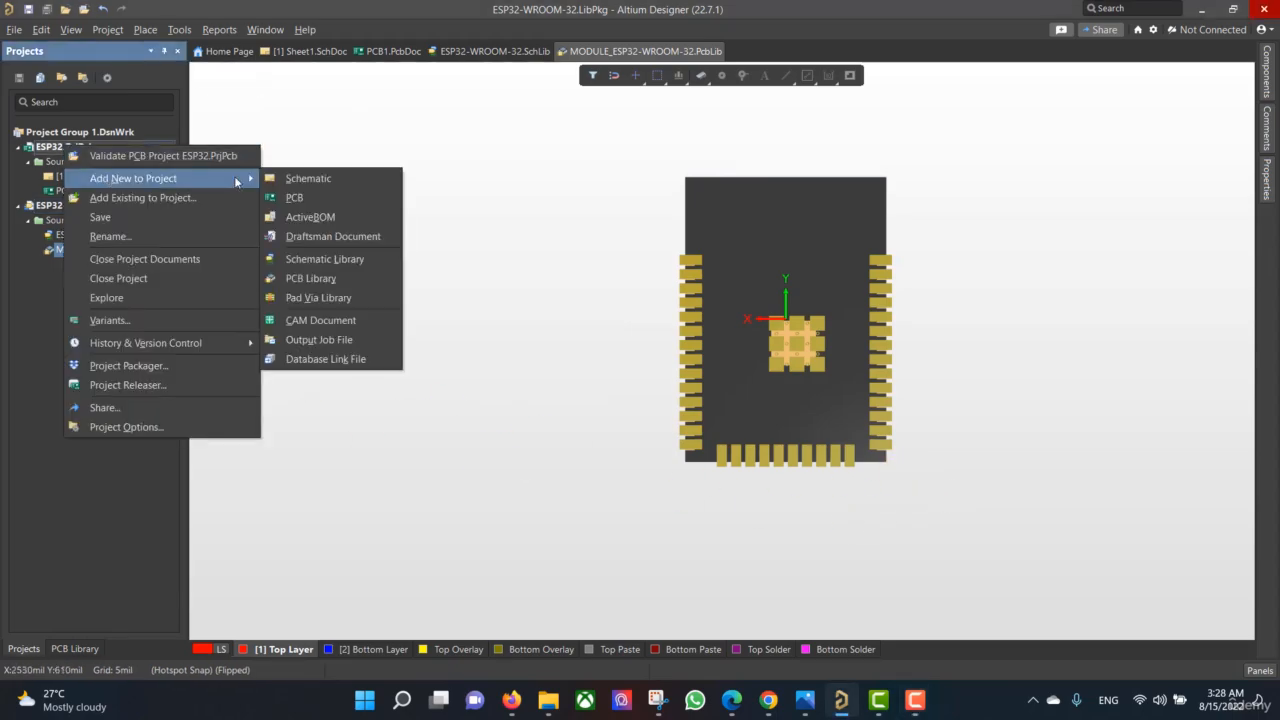
{"action": "left_click", "coordinate": [355, 259]}
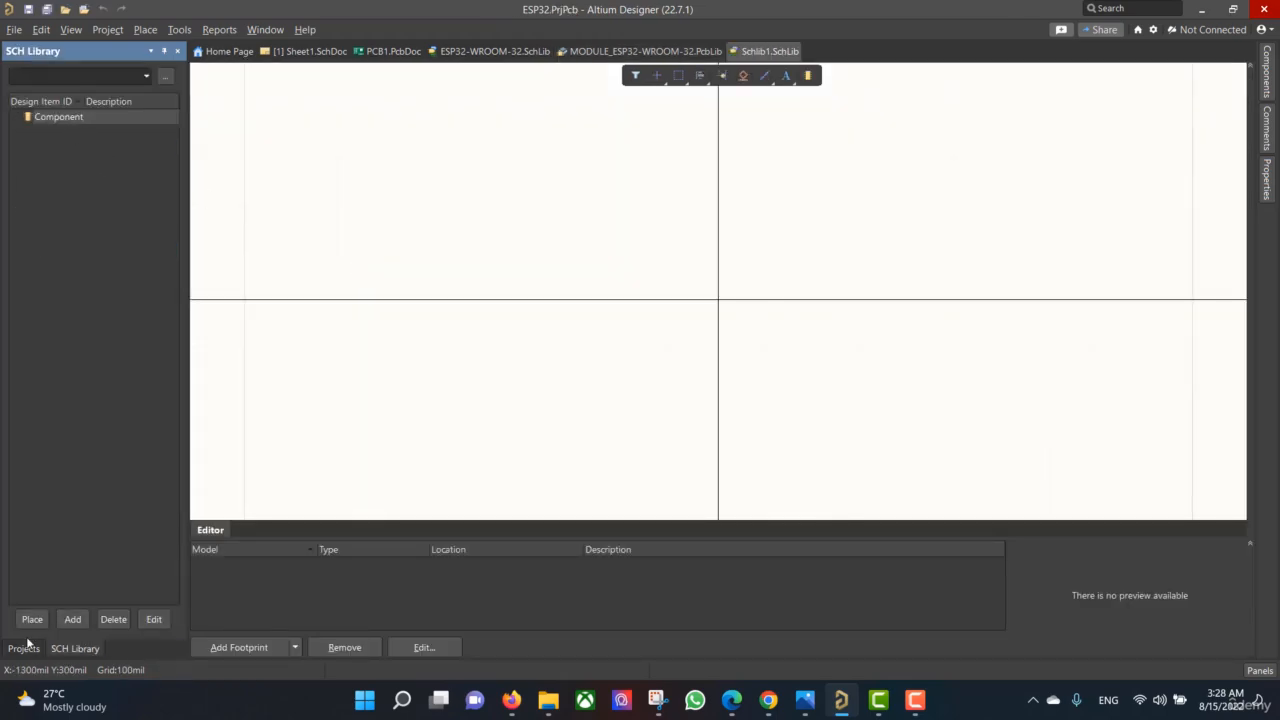
{"action": "left_click", "coordinate": [23, 648]}
{"action": "right_click", "coordinate": [90, 148]}
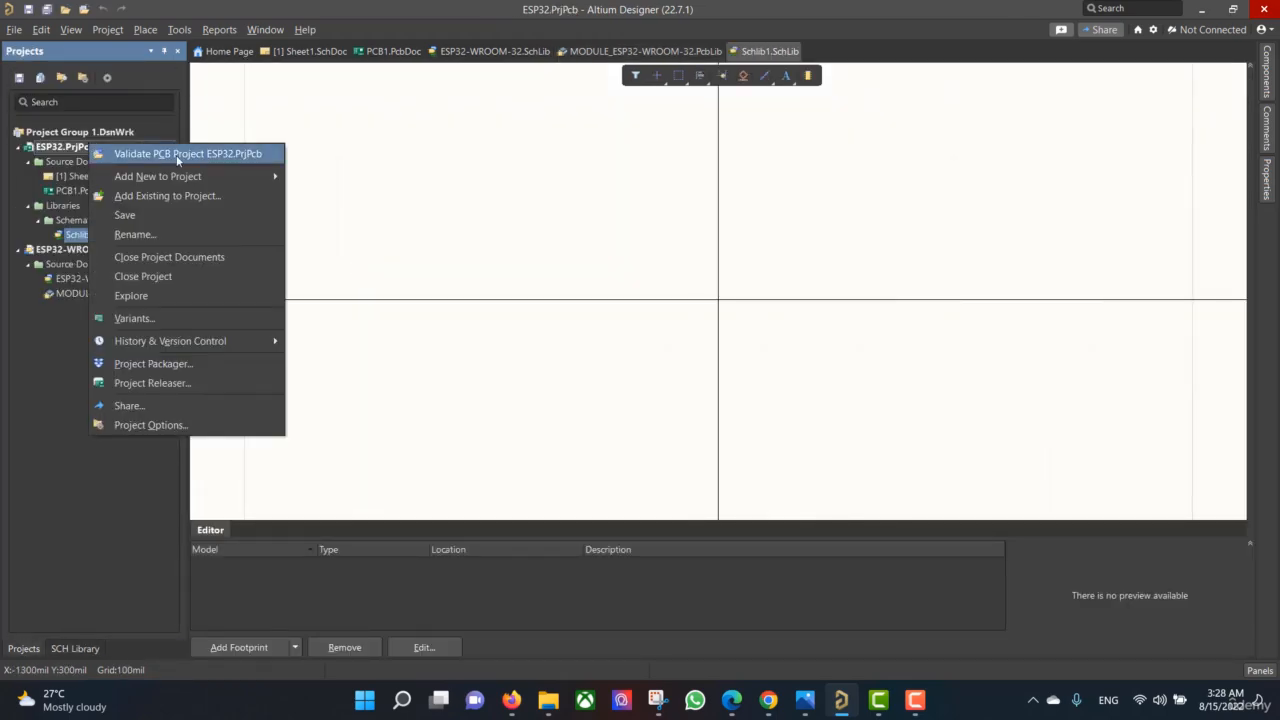
{"action": "mouse_move", "coordinate": [180, 176]}
{"action": "left_click", "coordinate": [336, 277]}
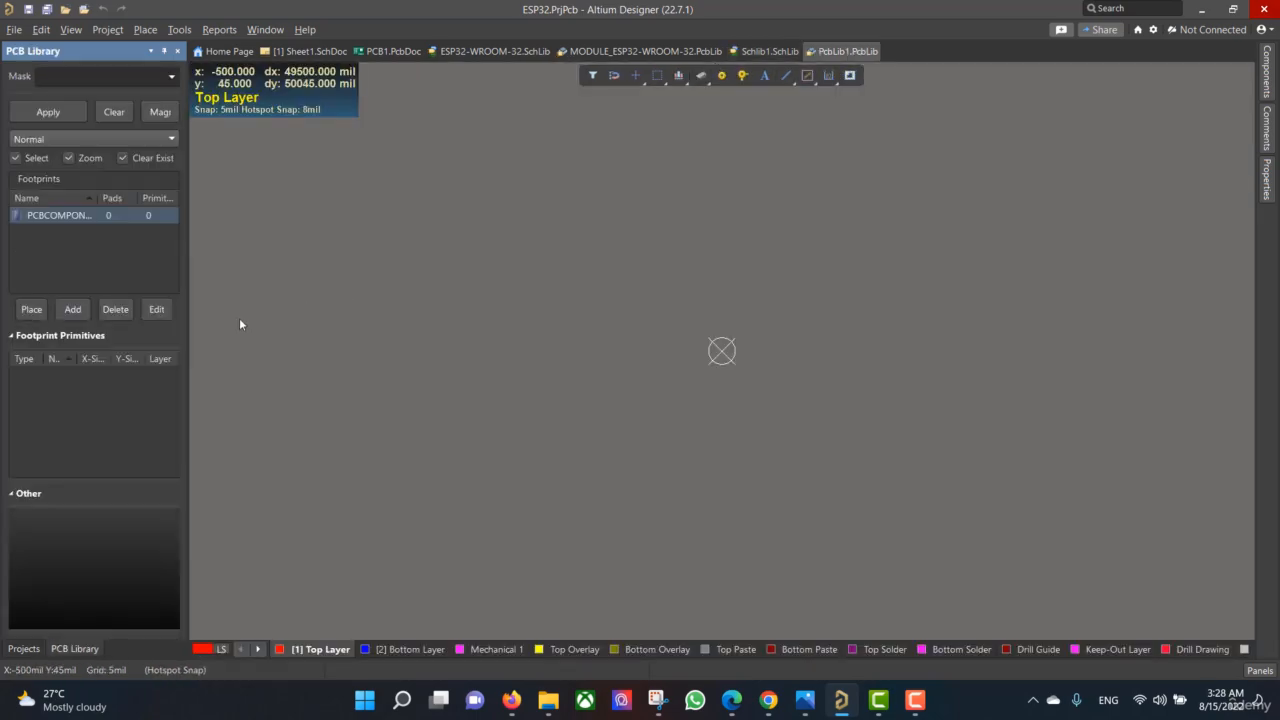
{"action": "left_click", "coordinate": [23, 648]}
Move the ESP32-WROOM-32 schematic and PCB libraries into the ESP32 project and close the emptied ESP32-WROOM-32 library package
{"action": "double_click", "coordinate": [88, 309]}
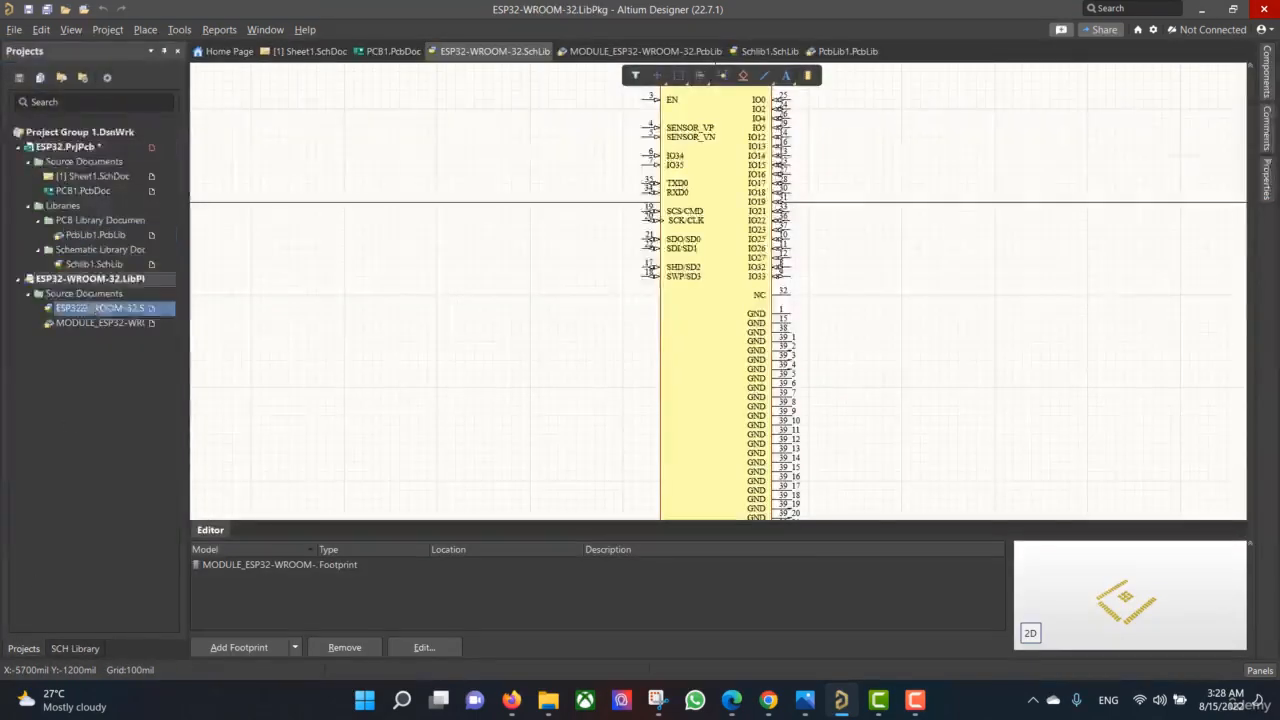
{"action": "left_click_drag", "start_coordinate": [63, 289], "coordinate": [63, 272]}
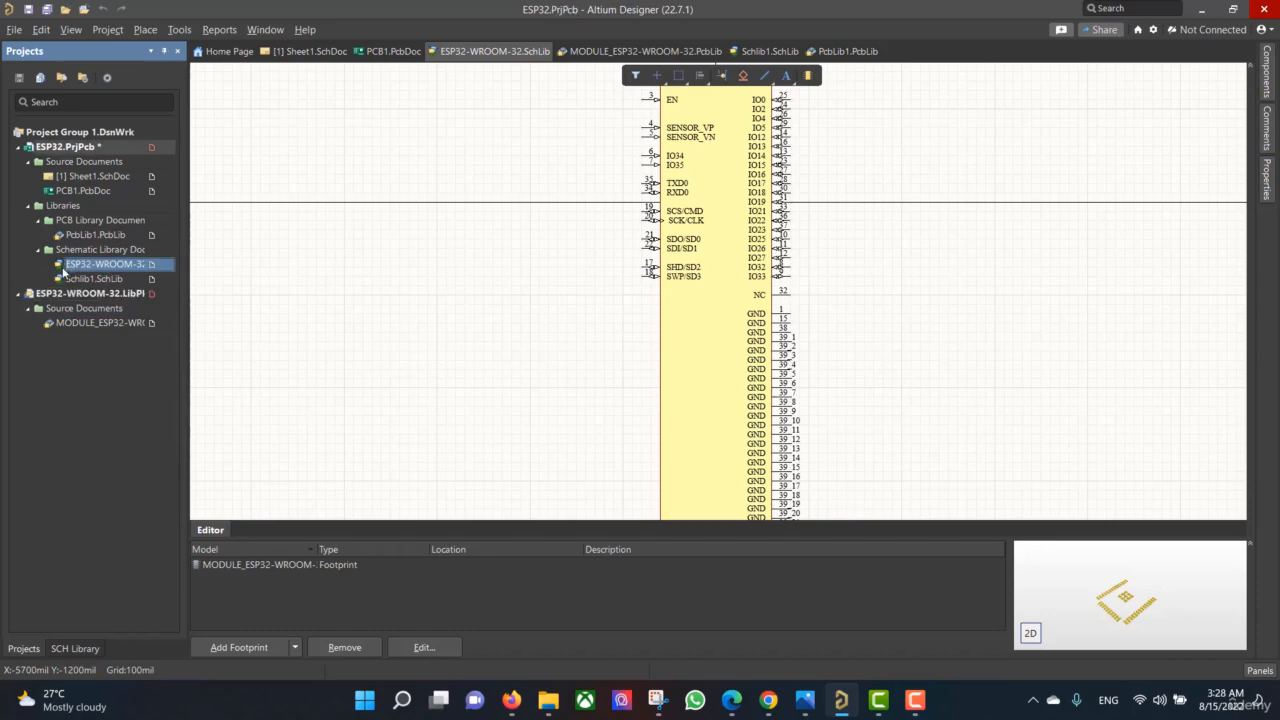
{"action": "double_click", "coordinate": [82, 328]}
{"action": "left_click_drag", "start_coordinate": [82, 328], "coordinate": [80, 236]}
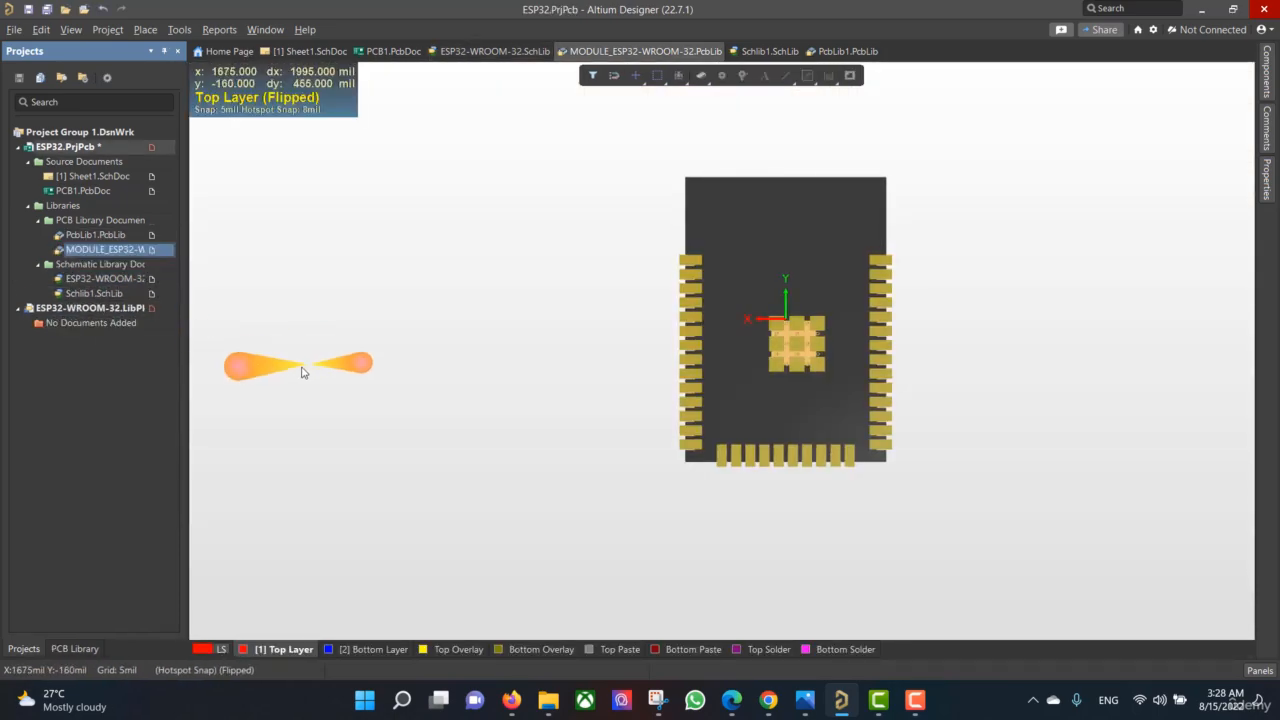
{"action": "right_click", "coordinate": [105, 310]}
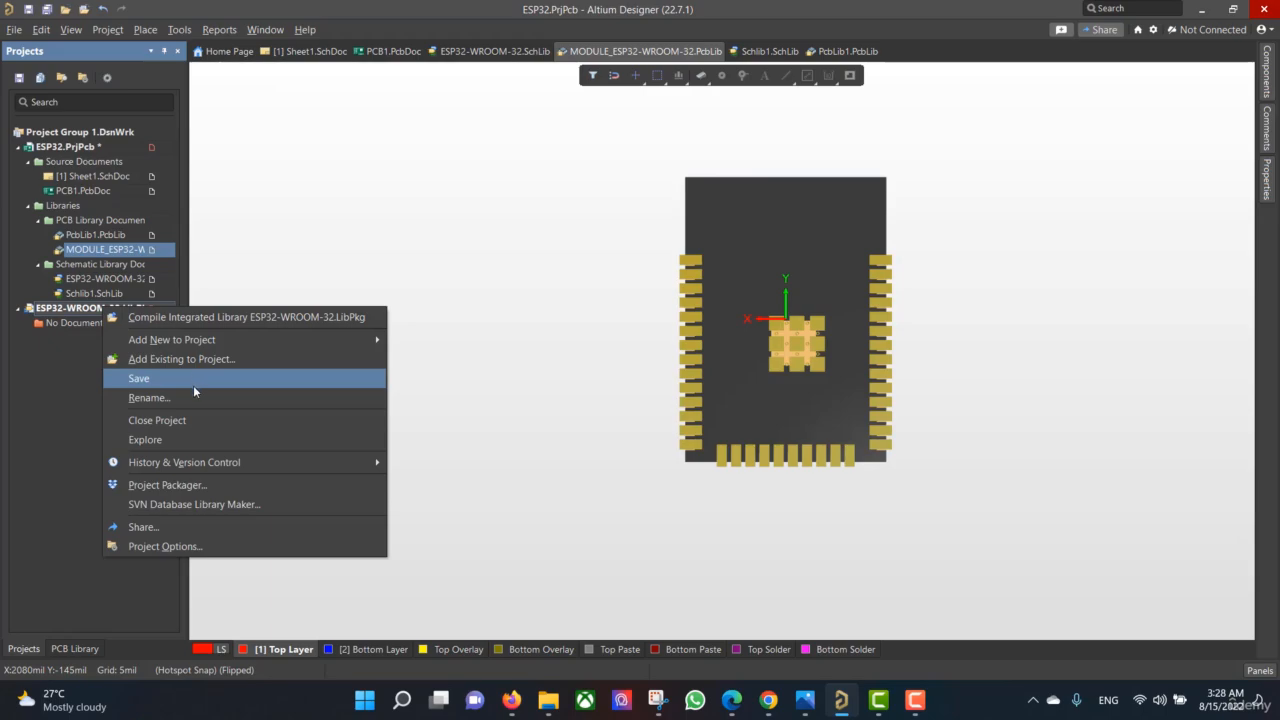
{"action": "left_click", "coordinate": [195, 418]}
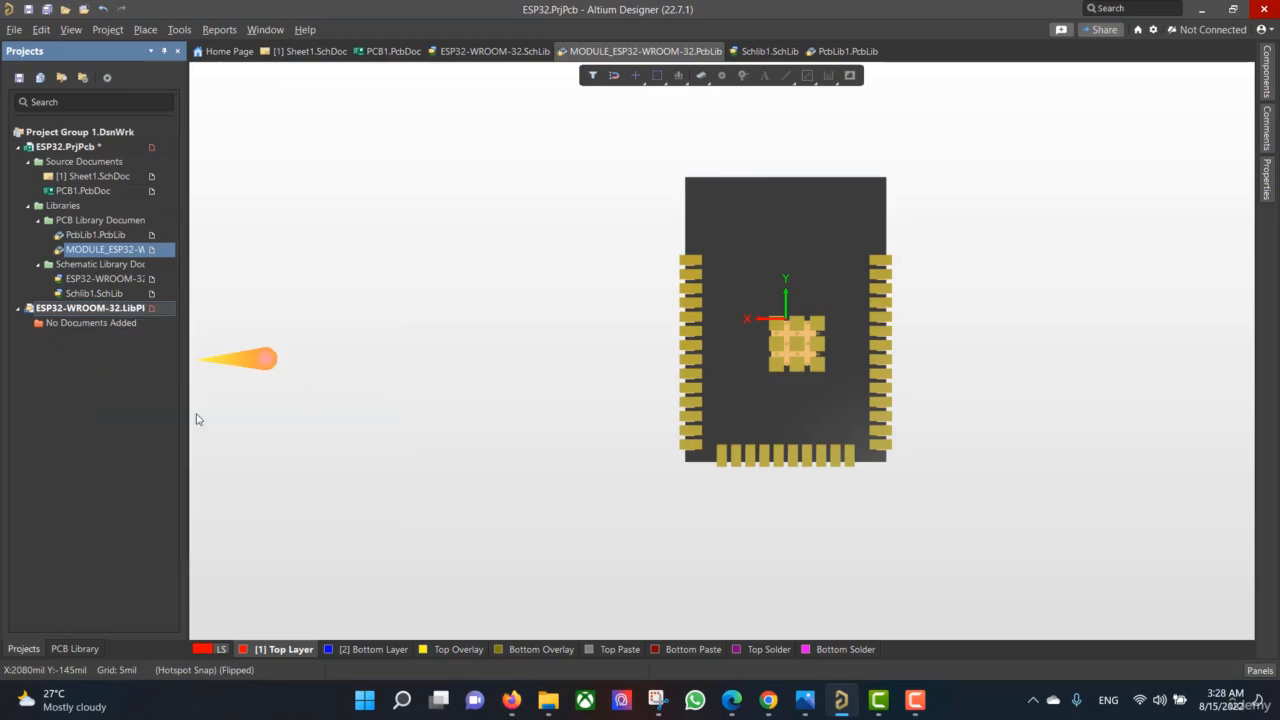
{"action": "left_click", "coordinate": [702, 410]}
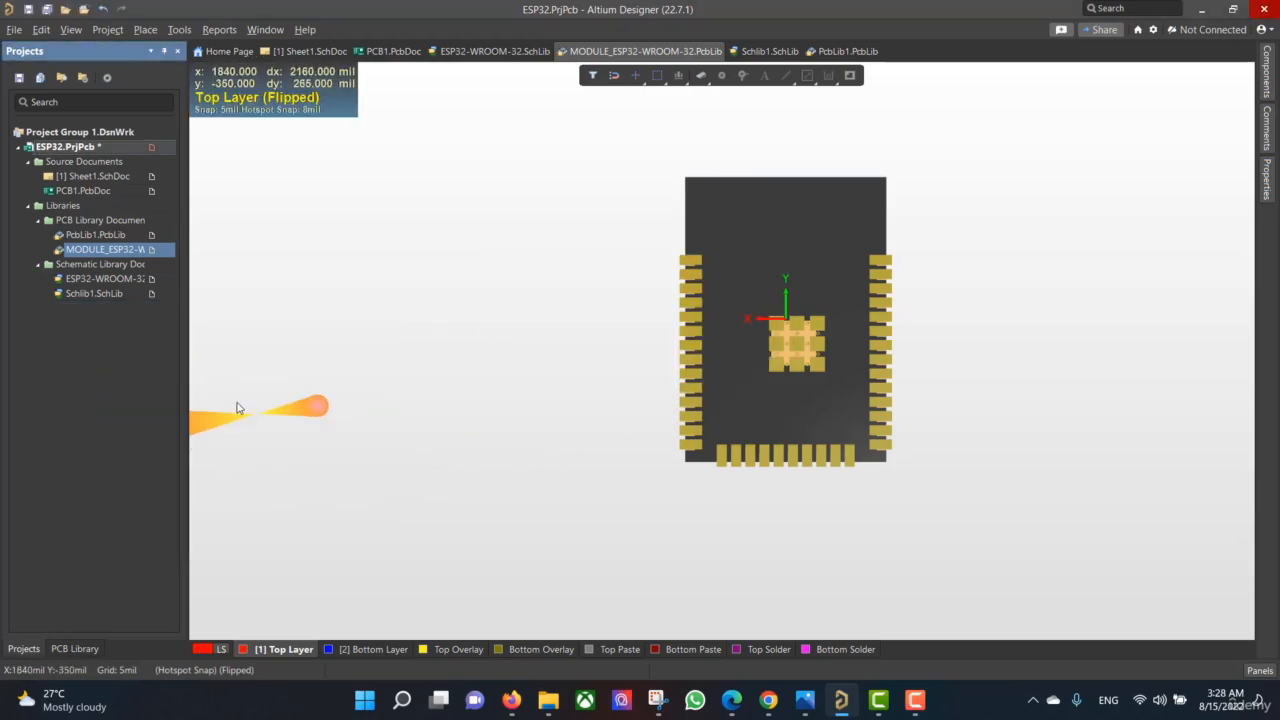
Save all project documents, storing the new schematic library as Schlib1 in the ESP32 folder
{"action": "left_click", "coordinate": [47, 9]}
{"action": "left_click", "coordinate": [882, 506]}
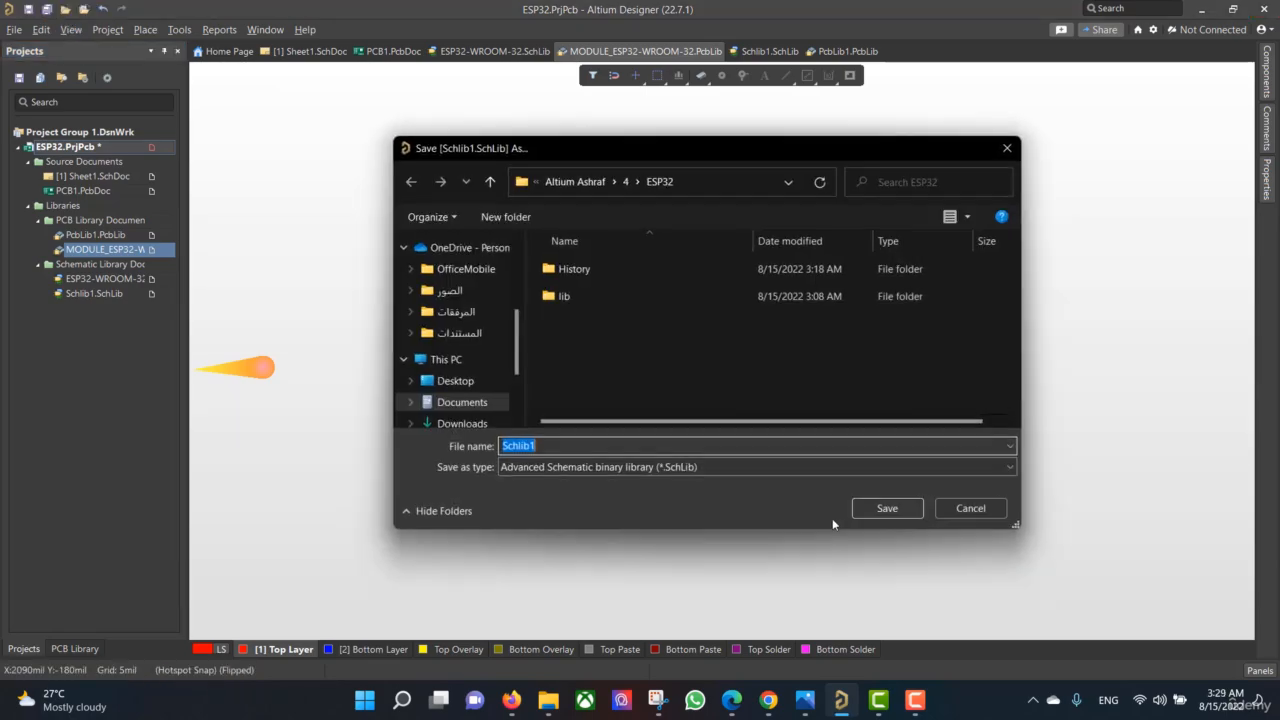
{"action": "left_click", "coordinate": [866, 510]}
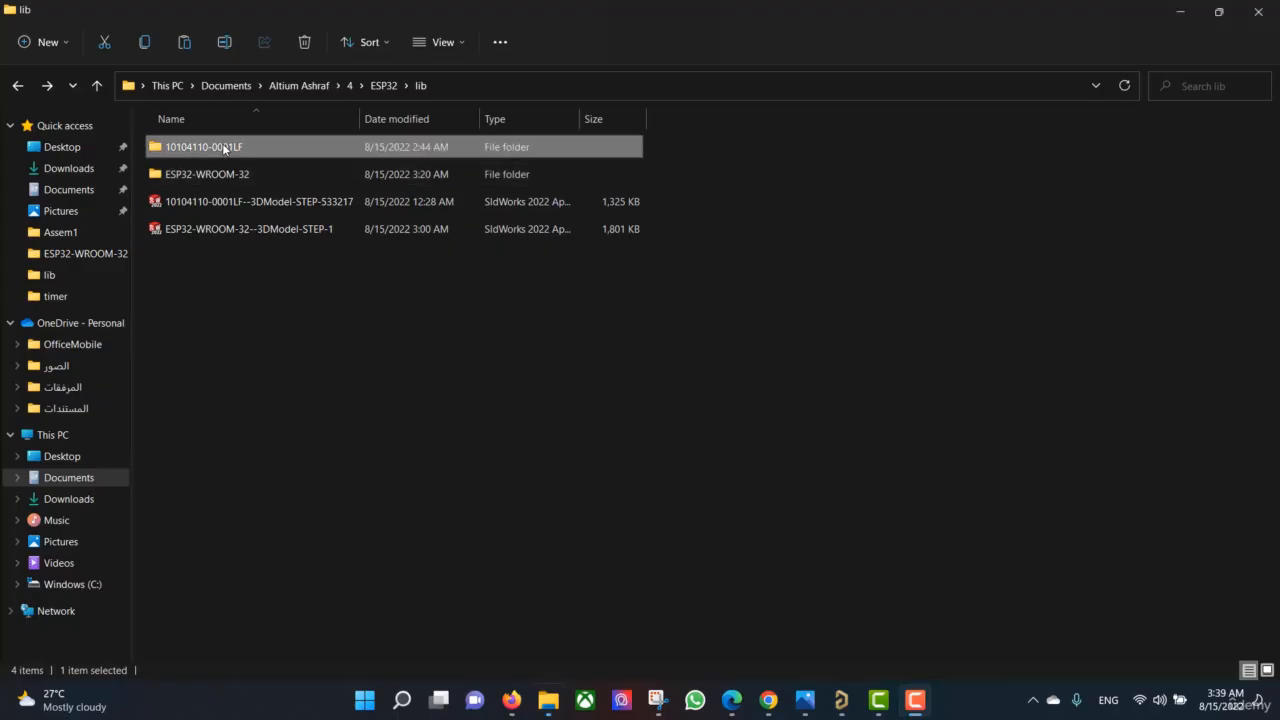
{"action": "double_click", "coordinate": [200, 143]}
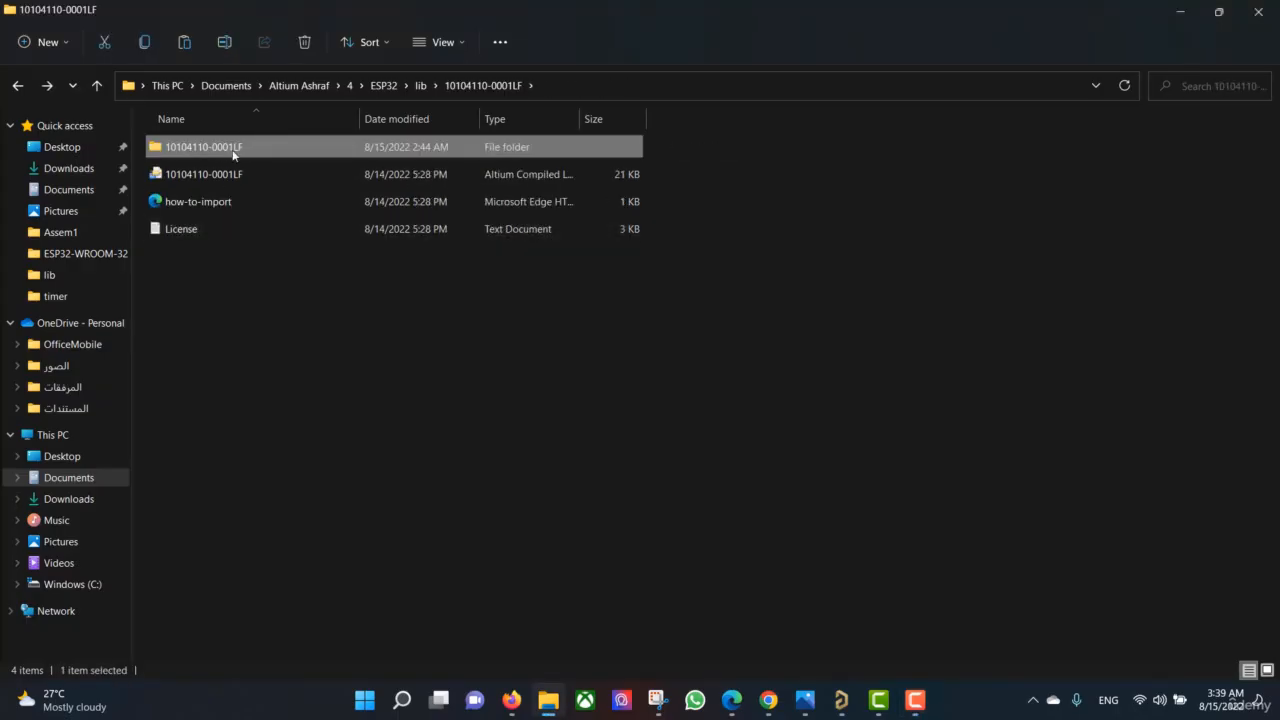
{"action": "left_click", "coordinate": [598, 321]}
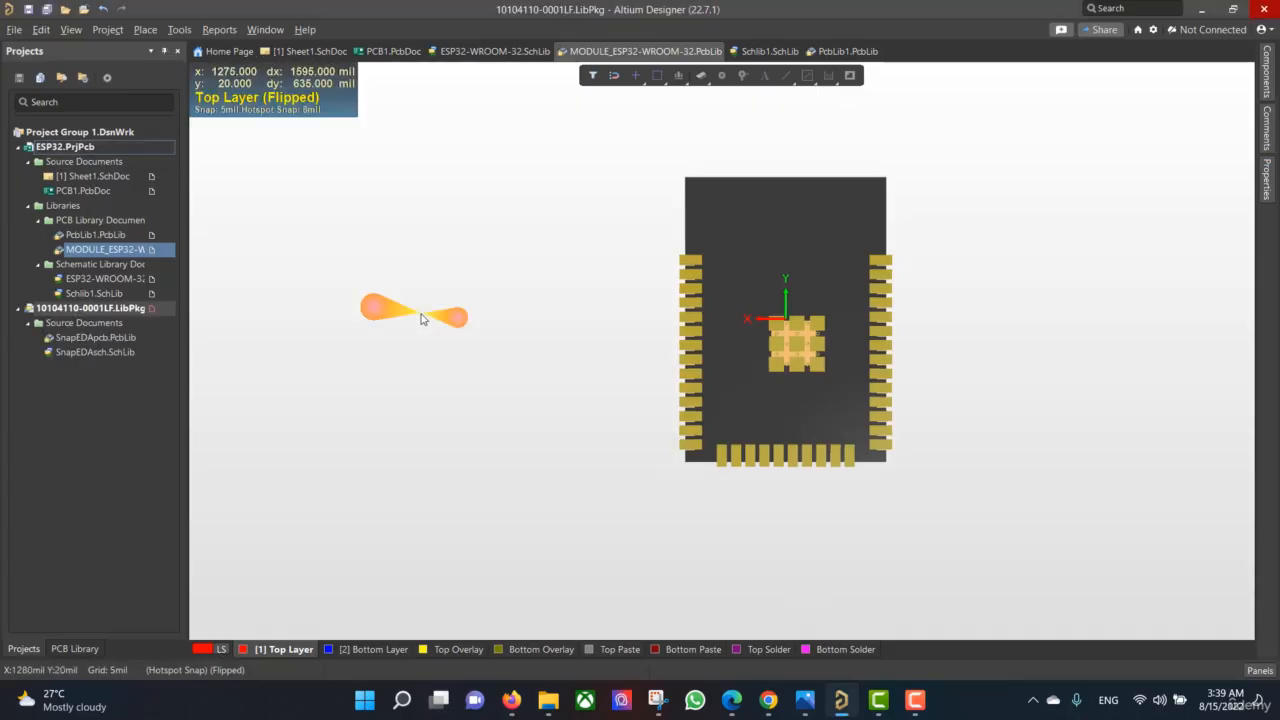
{"action": "double_click", "coordinate": [95, 352]}
Link the MICRO_USB footprint to the connector symbol in SnapEDAsch.SchLib
{"action": "left_click", "coordinate": [239, 647]}
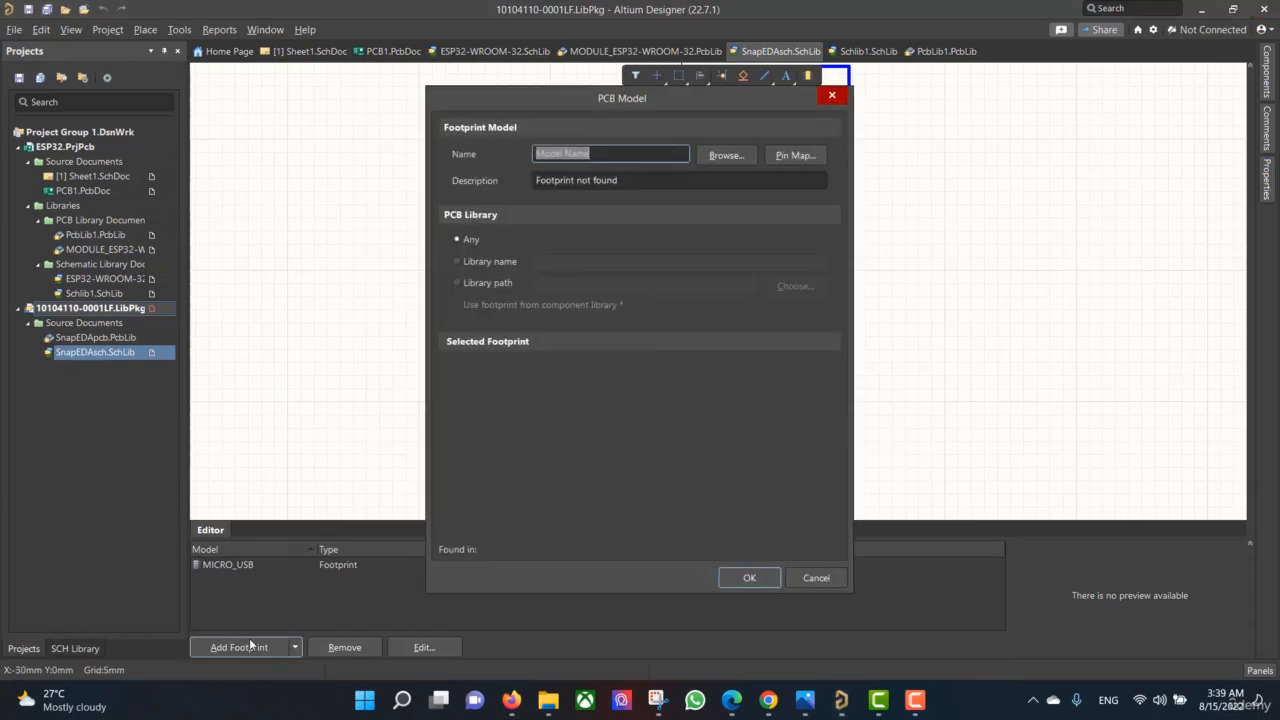
{"action": "left_click", "coordinate": [726, 155]}
{"action": "left_click", "coordinate": [783, 490]}
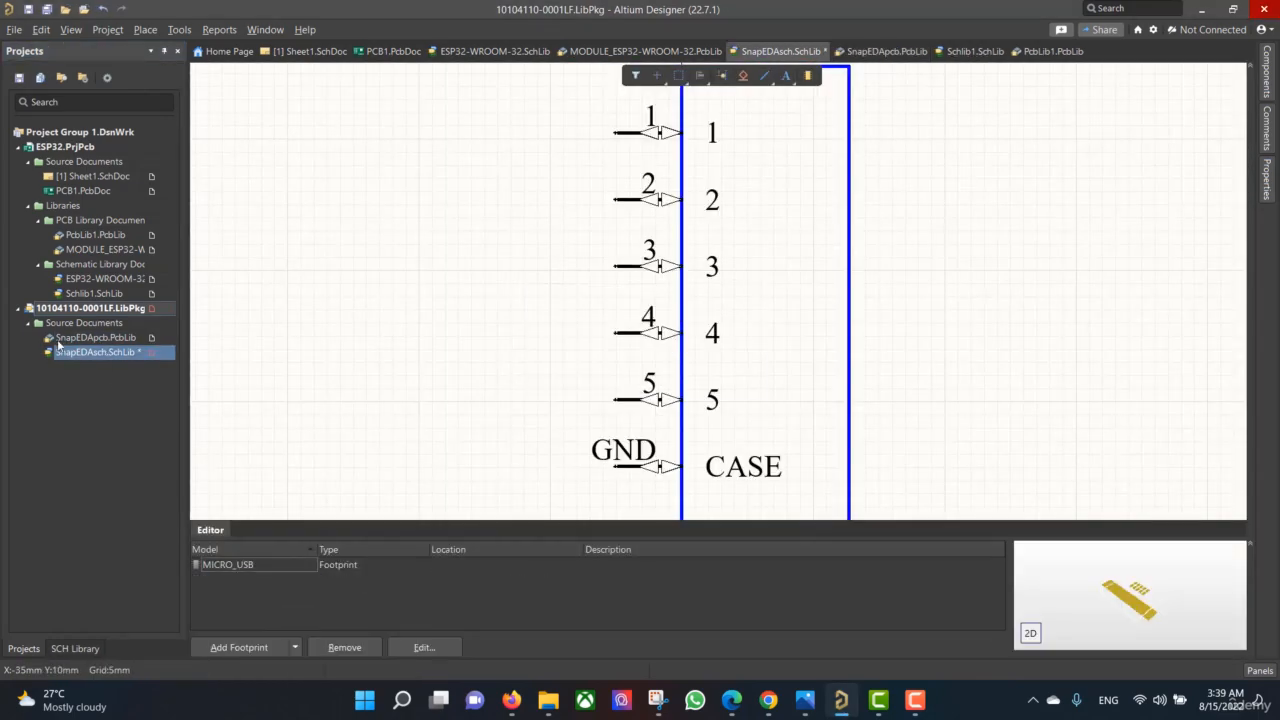
{"action": "double_click", "coordinate": [57, 345]}
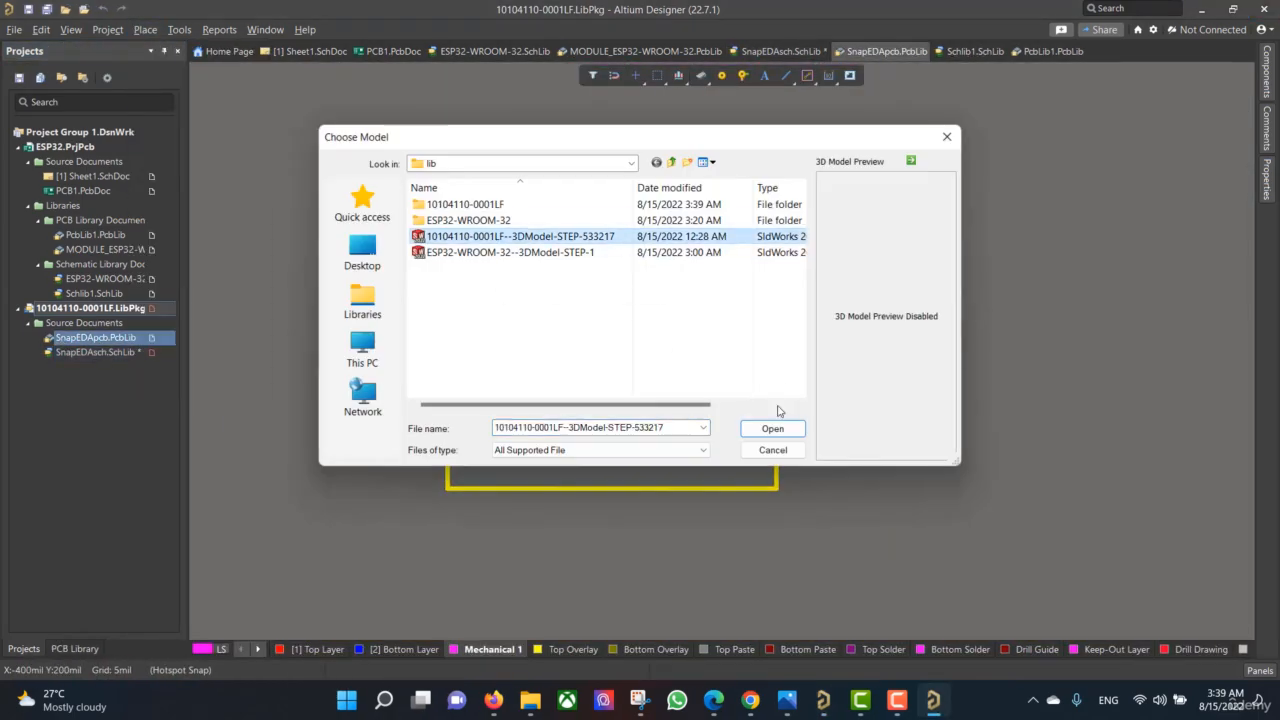
{"action": "left_click", "coordinate": [777, 429]}
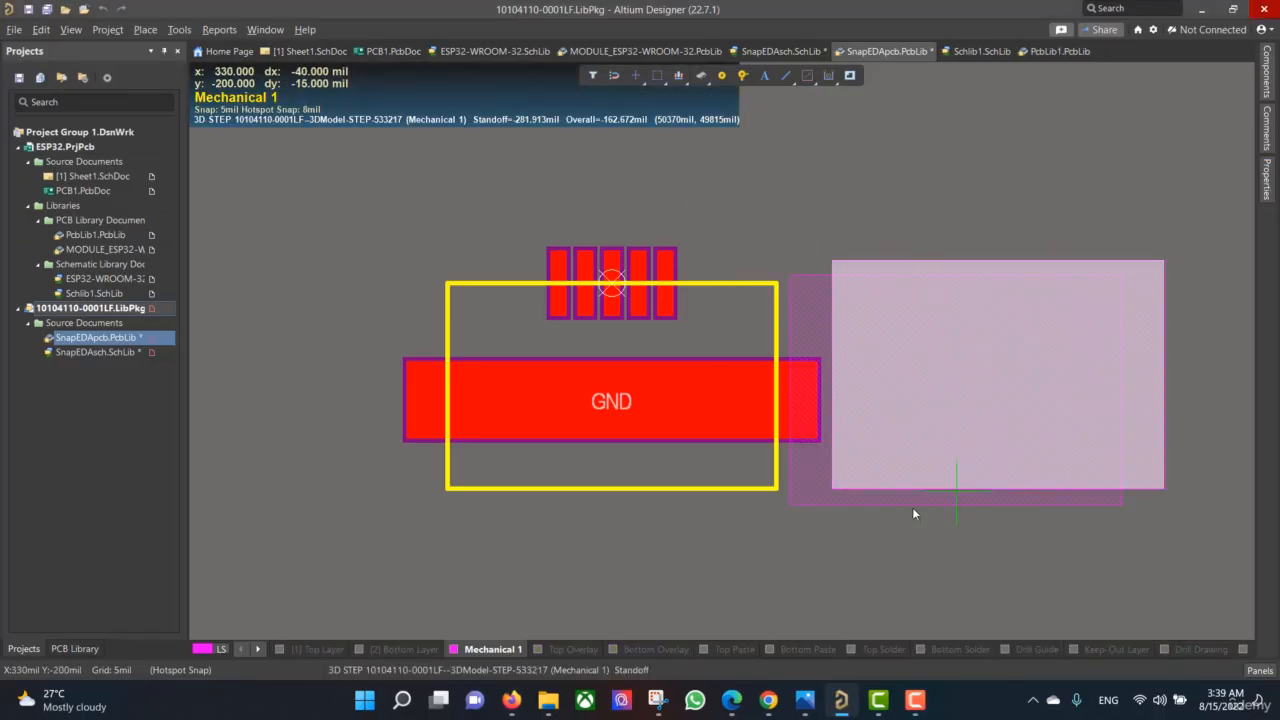
{"action": "key", "text": "3"}
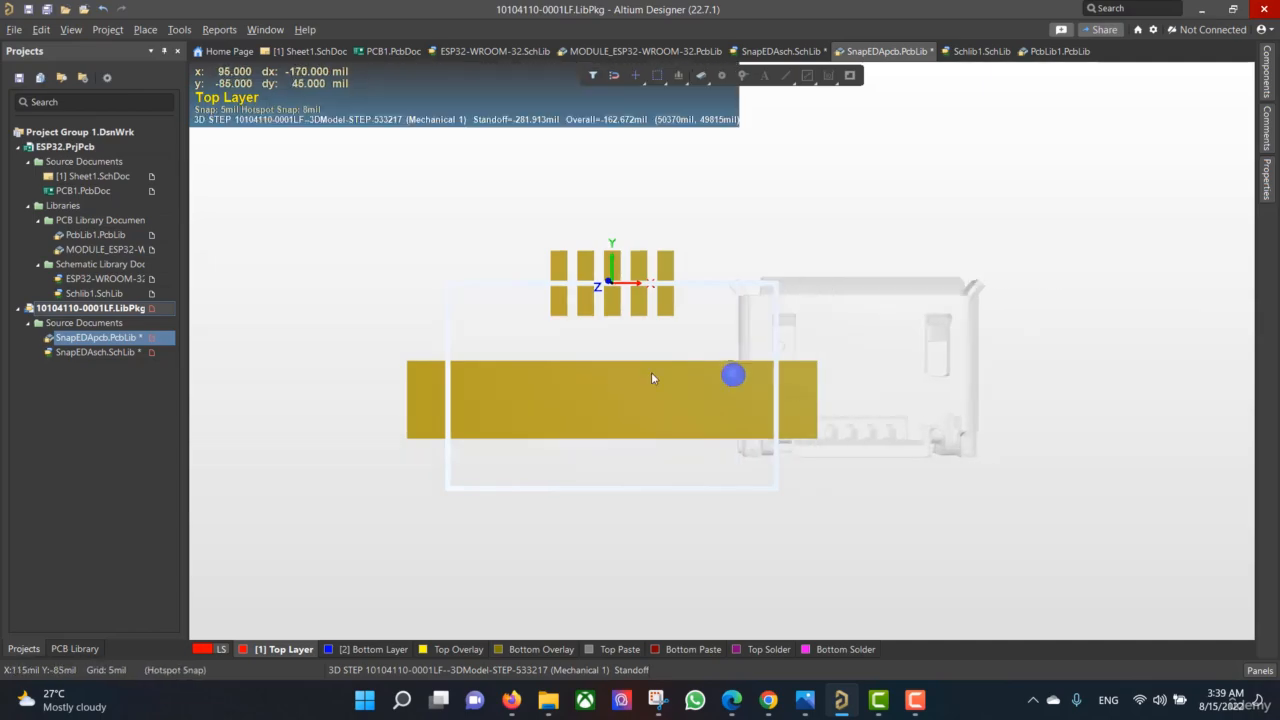
{"action": "left_click", "coordinate": [426, 363]}
Try standoff heights of 200 mil and 300 mil for the micro USB body
{"action": "double_click", "coordinate": [694, 311]}
{"action": "left_click", "coordinate": [1172, 455]}
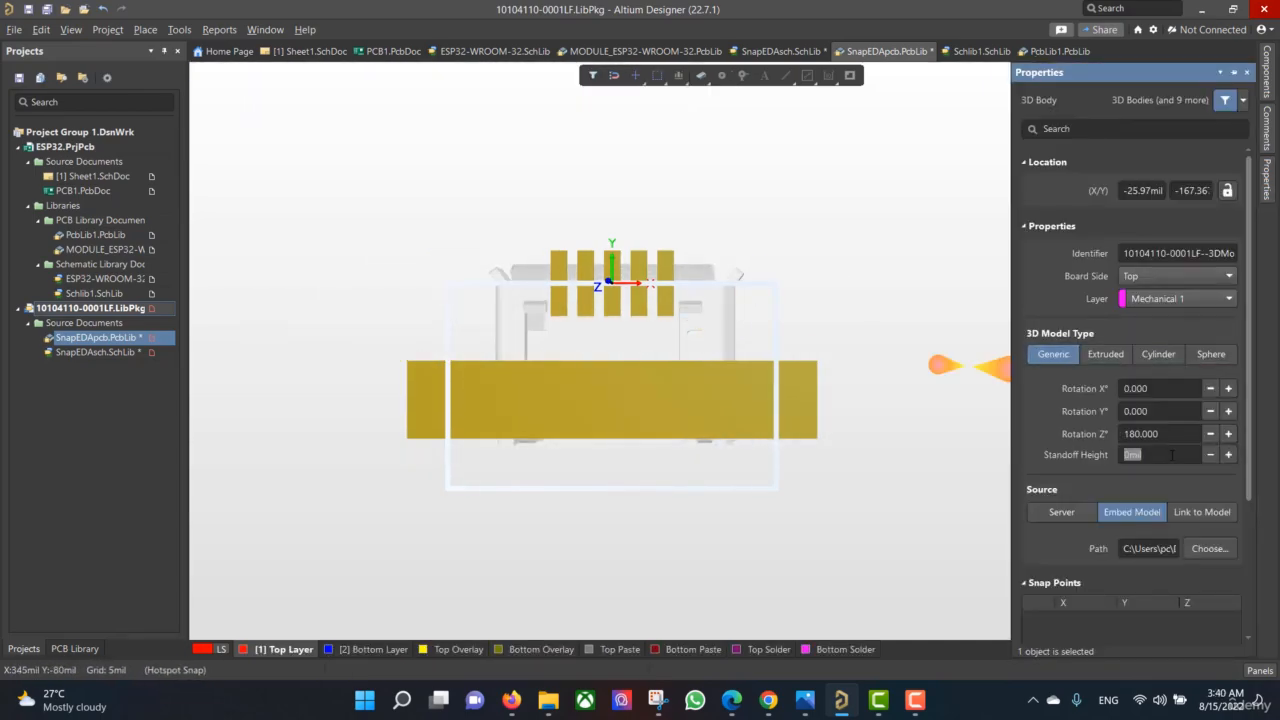
{"action": "type", "text": "200"}
{"action": "key", "text": "Return"}
{"action": "right_click_drag", "start_coordinate": [689, 370], "coordinate": [375, 411], "text": "shift"}
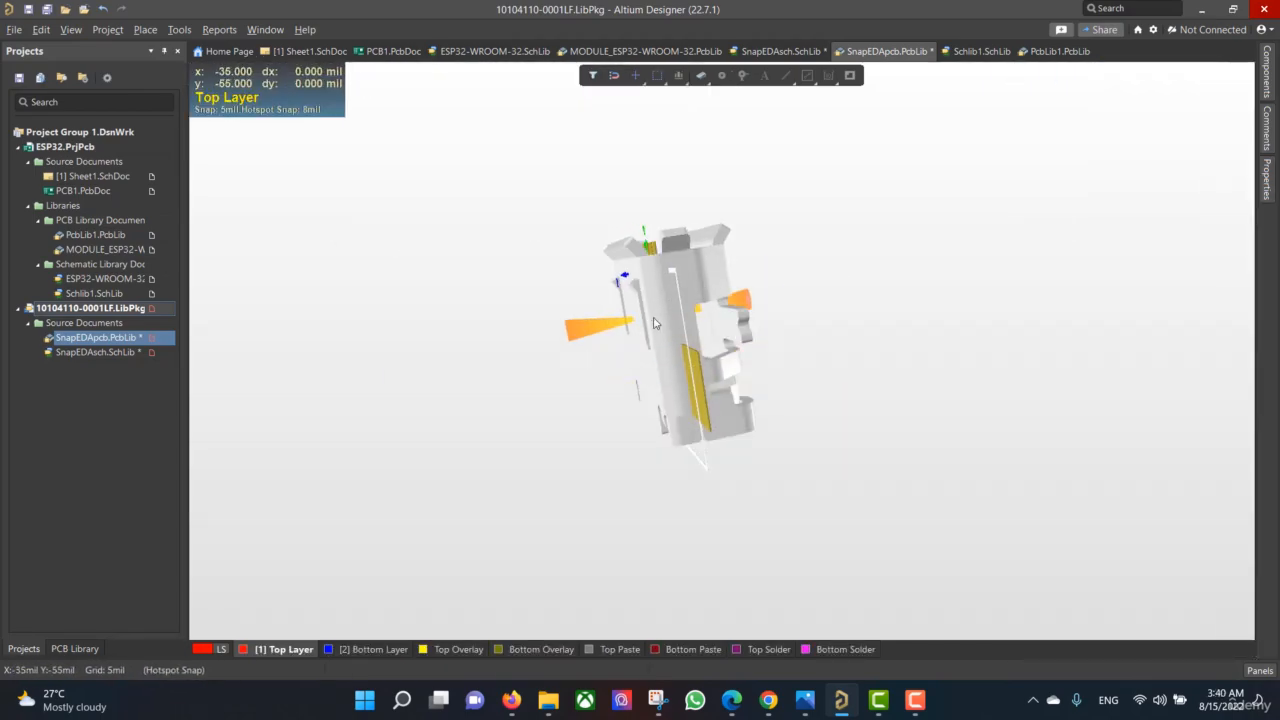
{"action": "type", "text": "300"}
{"action": "key", "text": "Return"}
Set the micro USB body's standoff height to 280 mil and check its seating on the pads from several angles
{"action": "type", "text": "28"}
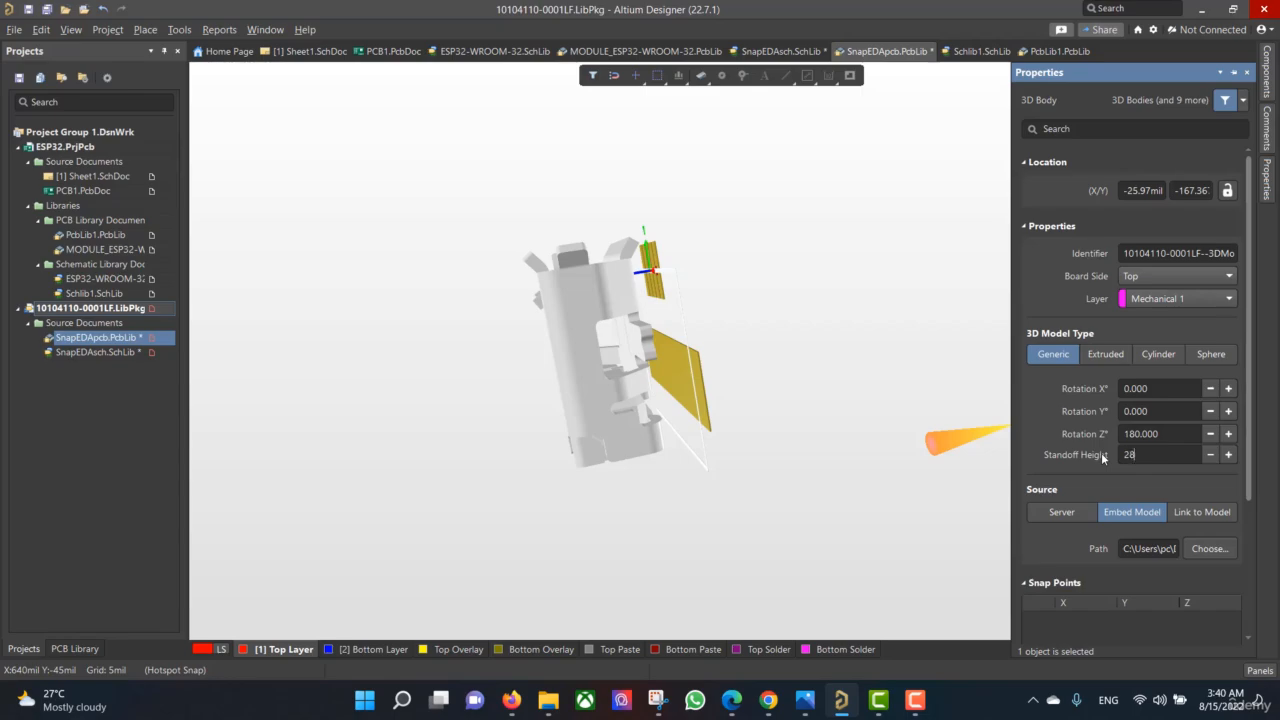
{"action": "type", "text": "0"}
{"action": "key", "text": "Return"}
{"action": "right_click_drag", "start_coordinate": [690, 346], "coordinate": [400, 418], "text": "shift"}
{"action": "right_click_drag", "start_coordinate": [728, 365], "coordinate": [656, 392], "text": "shift"}
{"action": "key", "text": "ctrl+f"}
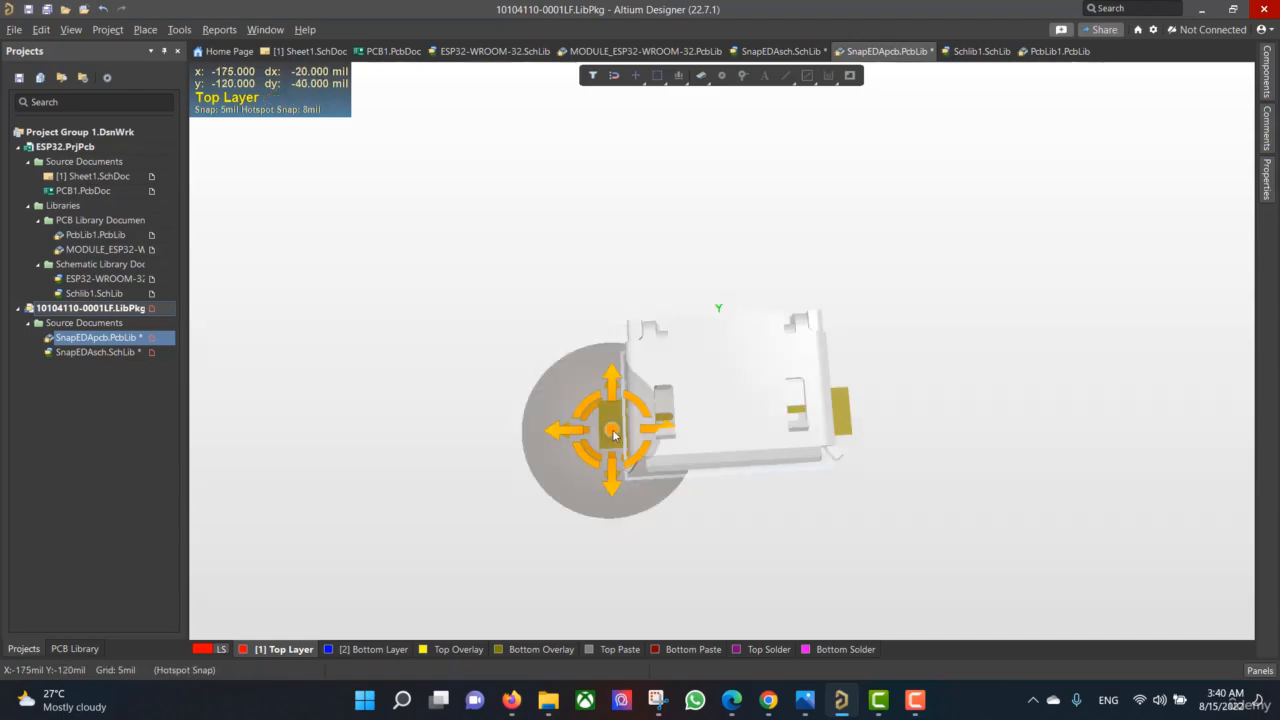
{"action": "right_click_drag", "start_coordinate": [614, 433], "coordinate": [115, 347], "text": "shift"}
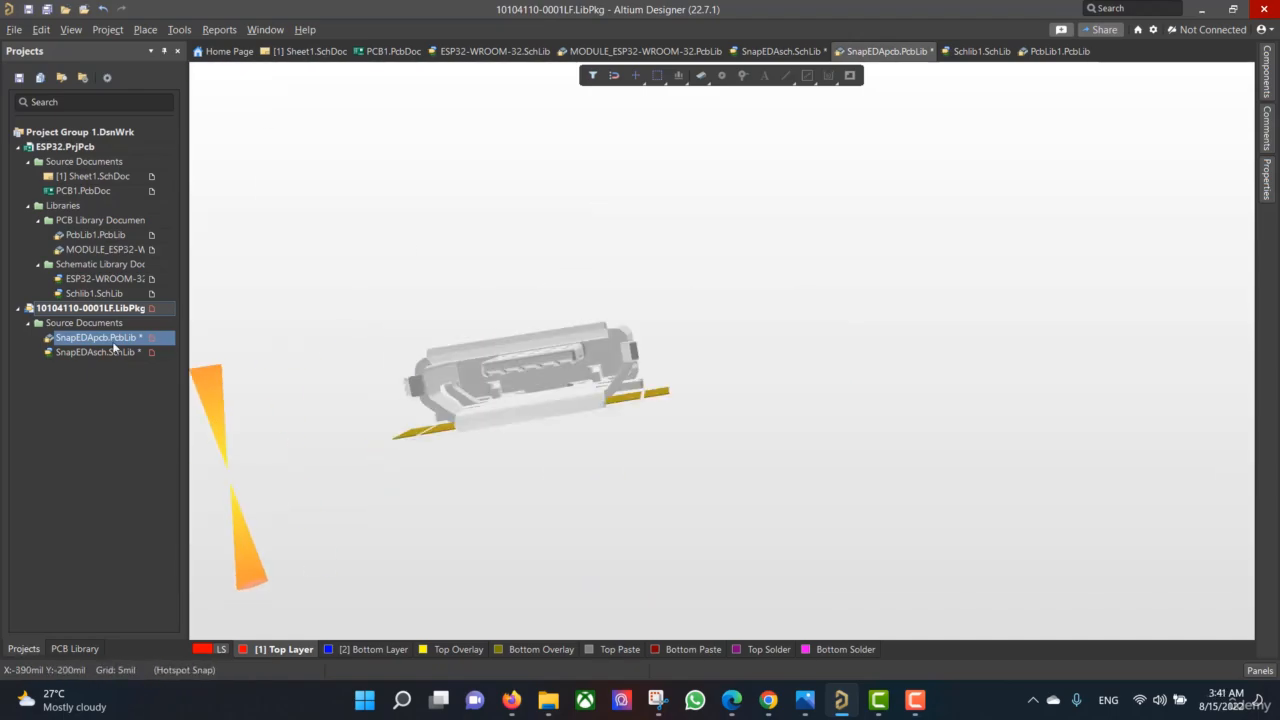
{"action": "left_click_drag", "start_coordinate": [113, 340], "coordinate": [69, 307]}
{"action": "right_click", "coordinate": [65, 336]}
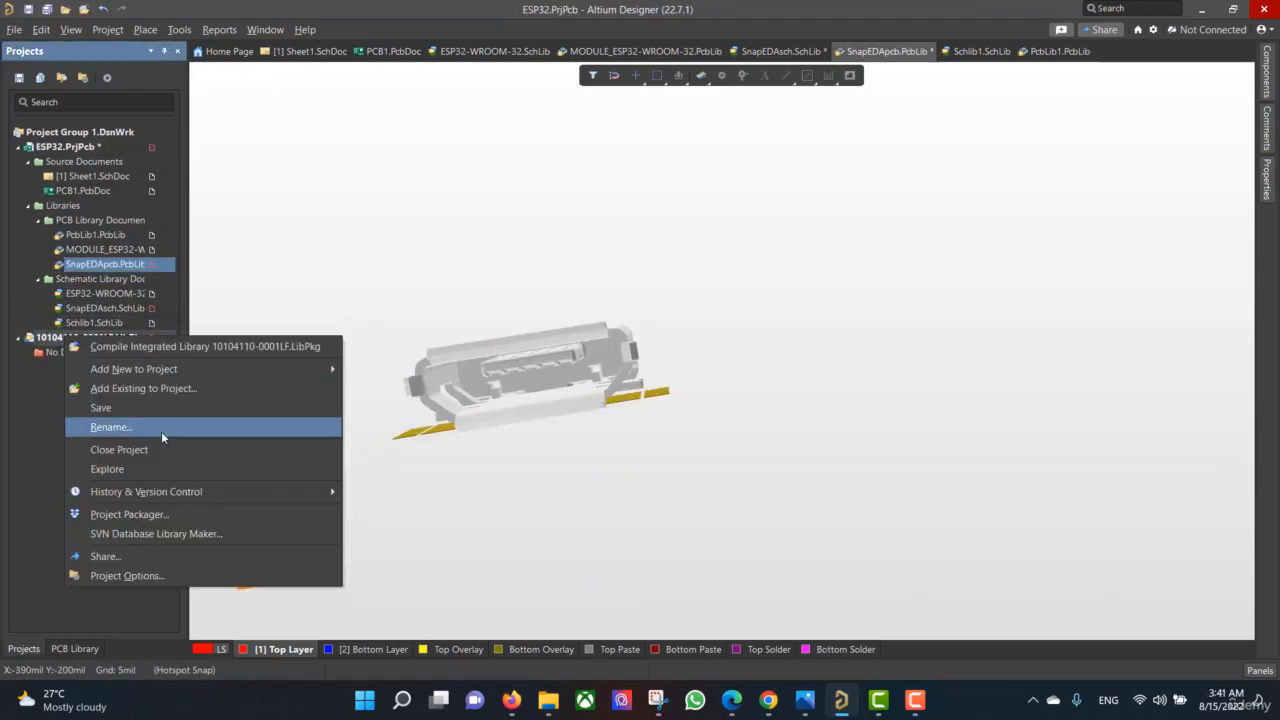
{"action": "left_click", "coordinate": [119, 449]}
{"action": "left_click", "coordinate": [105, 308]}
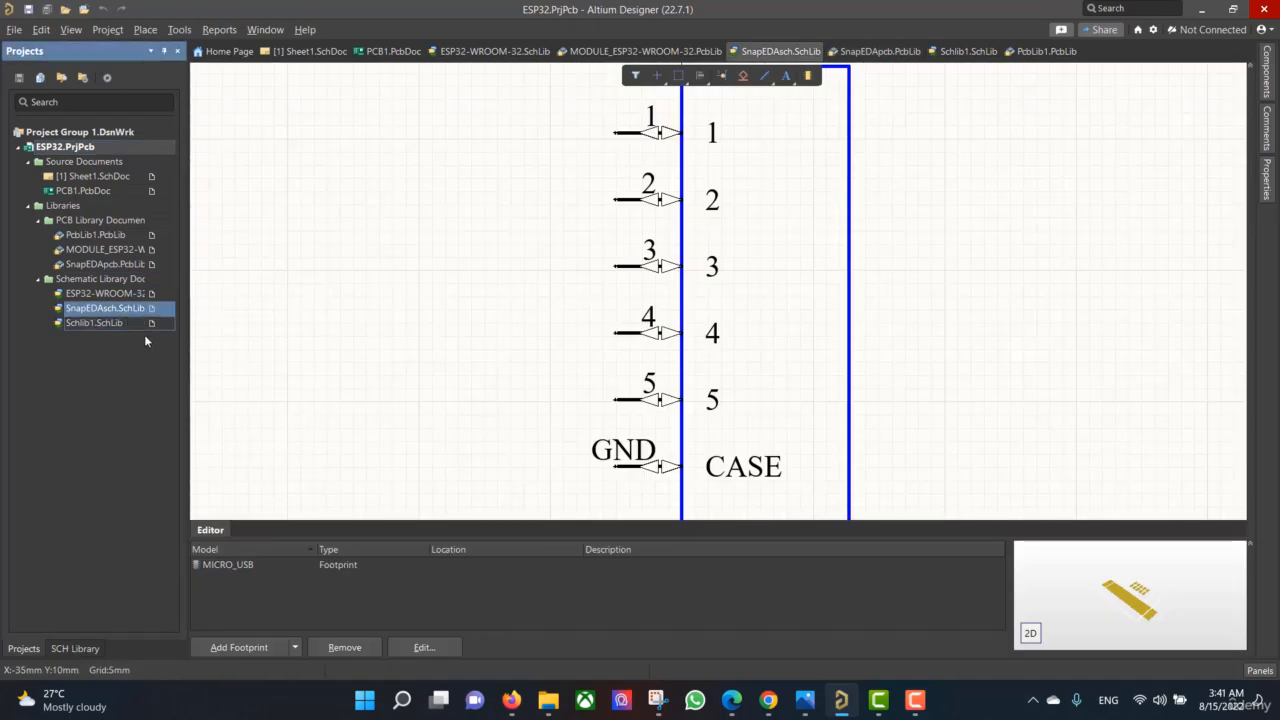
Remove Schlib1.SchLib and SnapEDApcb.PcbLib from the ESP32 project, permanently deleting both files
{"action": "left_click", "coordinate": [121, 324]}
{"action": "right_click", "coordinate": [121, 324]}
{"action": "left_click", "coordinate": [150, 435]}
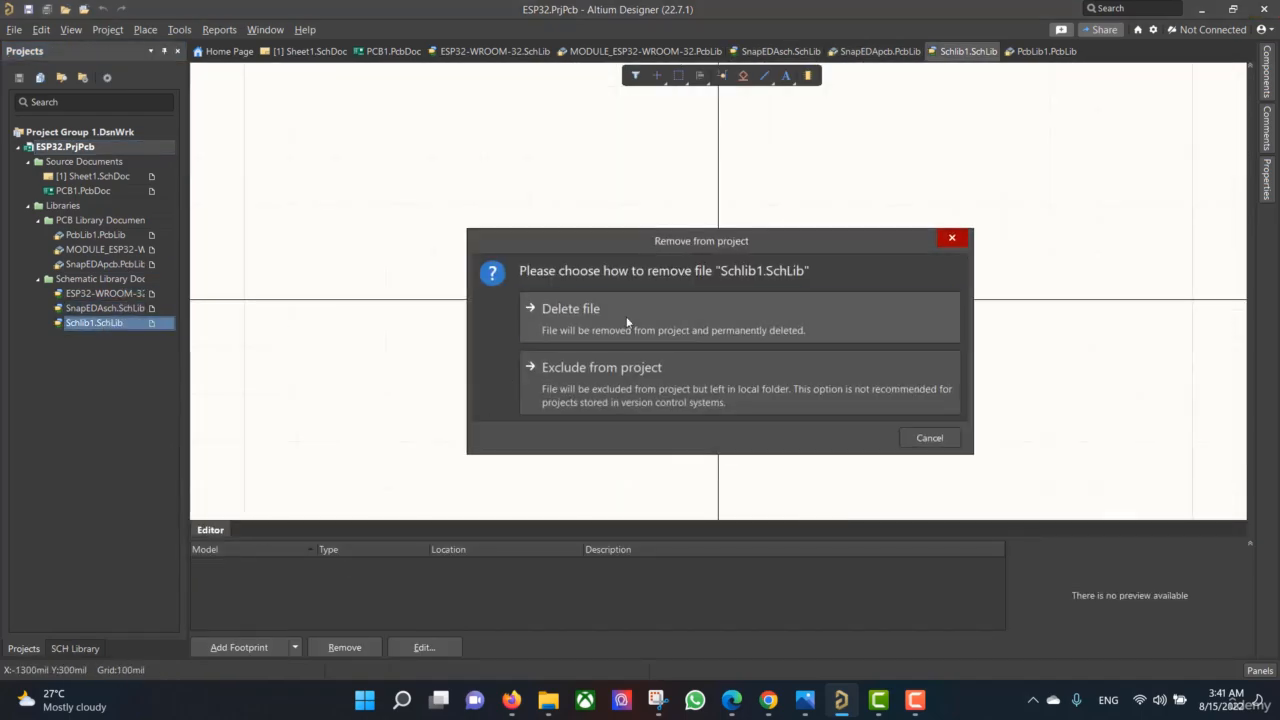
{"action": "left_click", "coordinate": [627, 321]}
{"action": "right_click", "coordinate": [100, 264]}
{"action": "left_click", "coordinate": [130, 372]}
{"action": "left_click", "coordinate": [604, 314]}
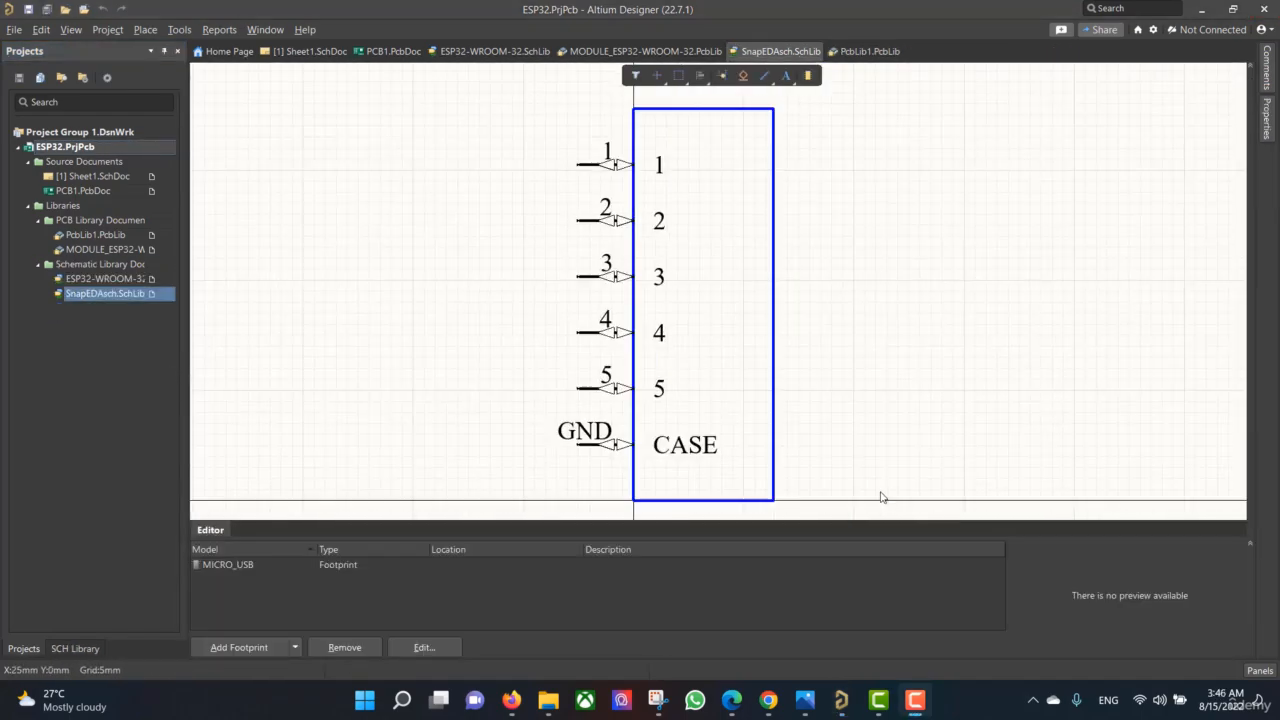
Open the Sheet1 schematic and place the ESP32-WROOM-32 module from ESP32-WROOM-32.SchLib near the middle of the sheet
{"action": "double_click", "coordinate": [104, 177]}
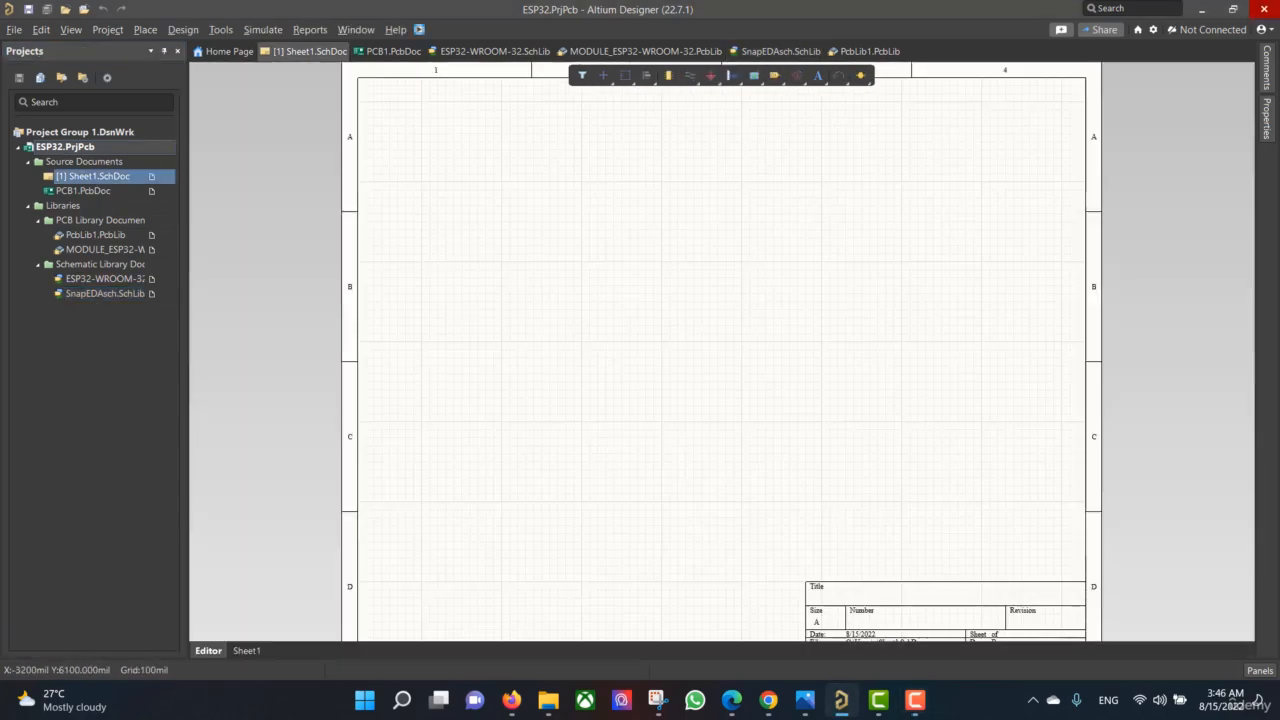
{"action": "left_click", "coordinate": [1267, 68]}
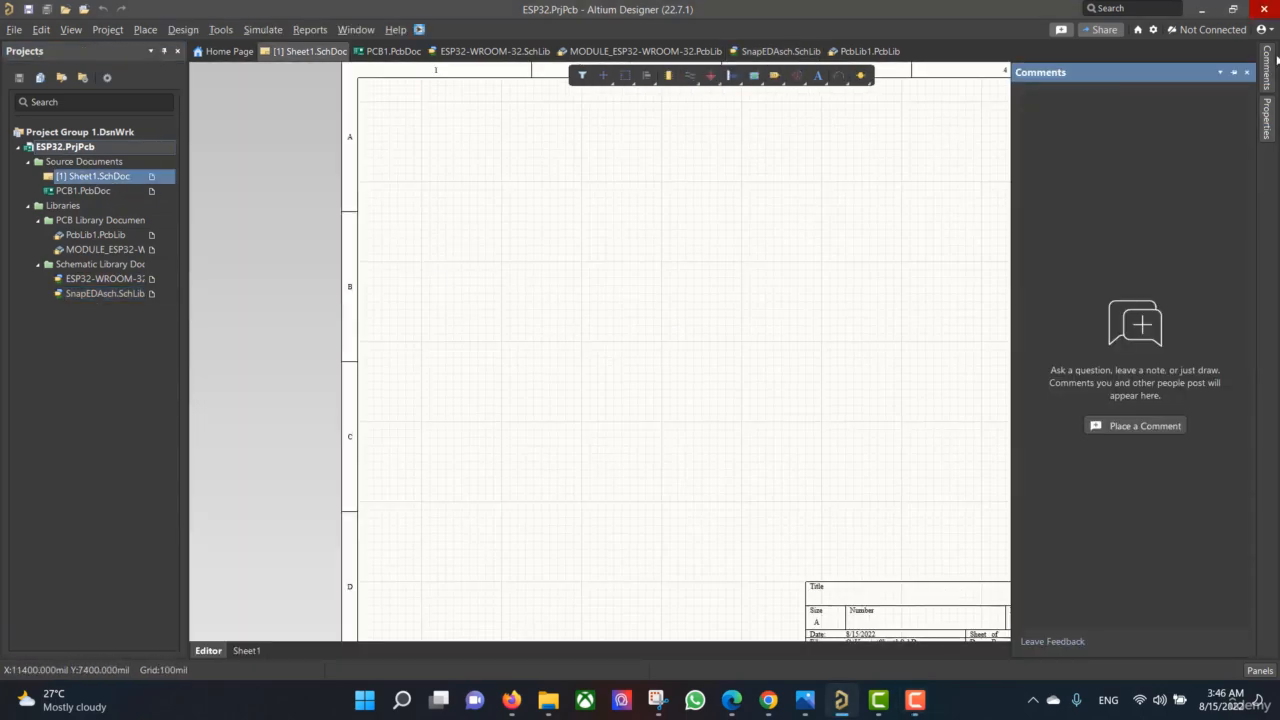
{"action": "left_click", "coordinate": [1259, 670]}
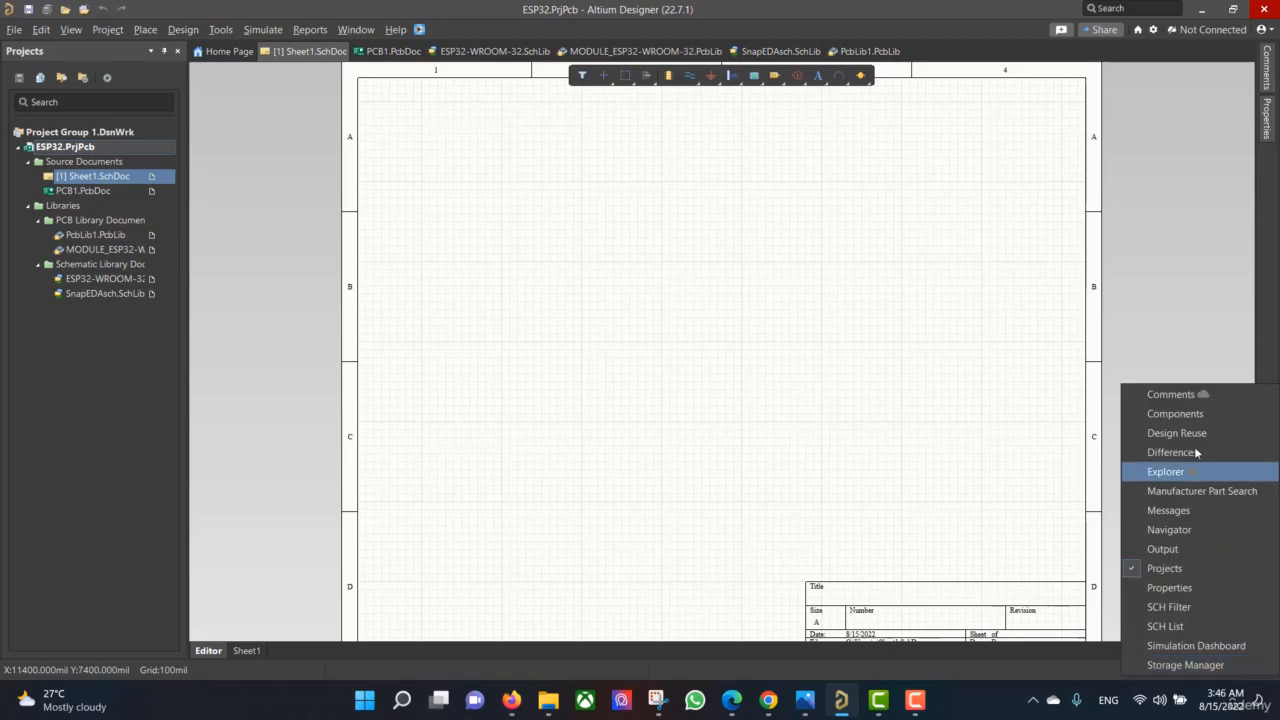
{"action": "left_click", "coordinate": [1178, 414]}
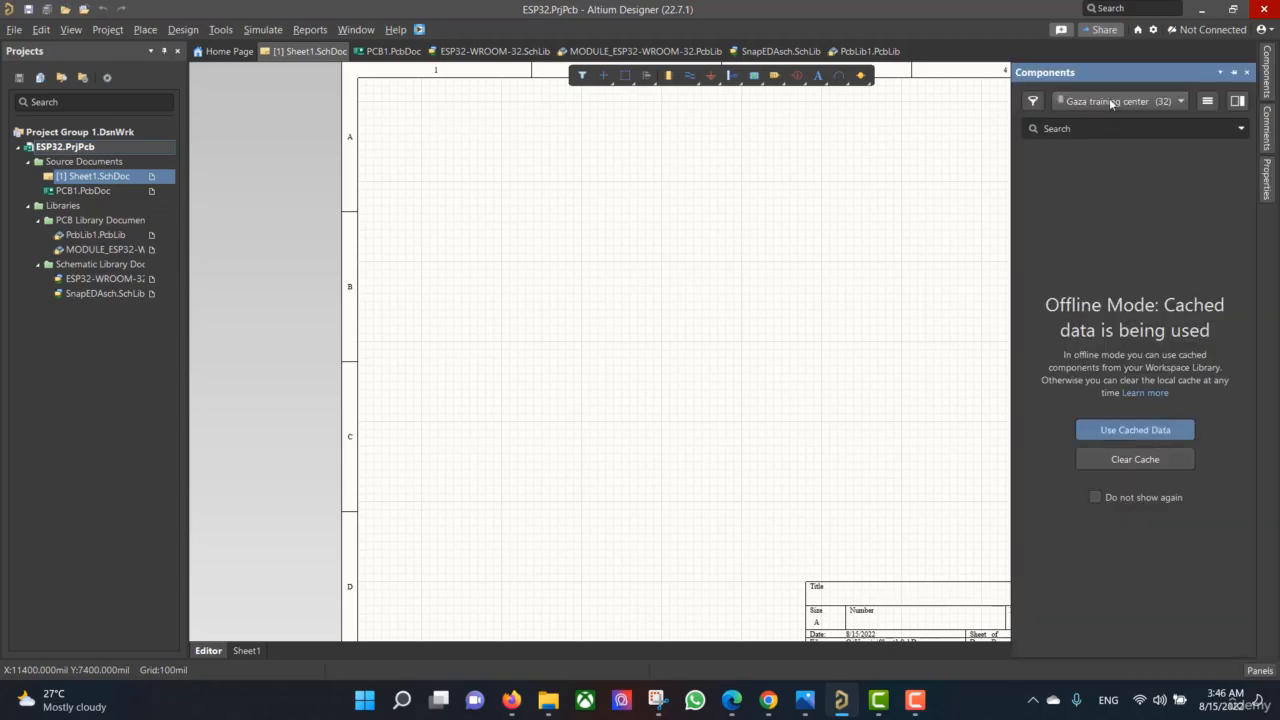
{"action": "left_click", "coordinate": [1109, 98]}
{"action": "left_click", "coordinate": [1135, 162]}
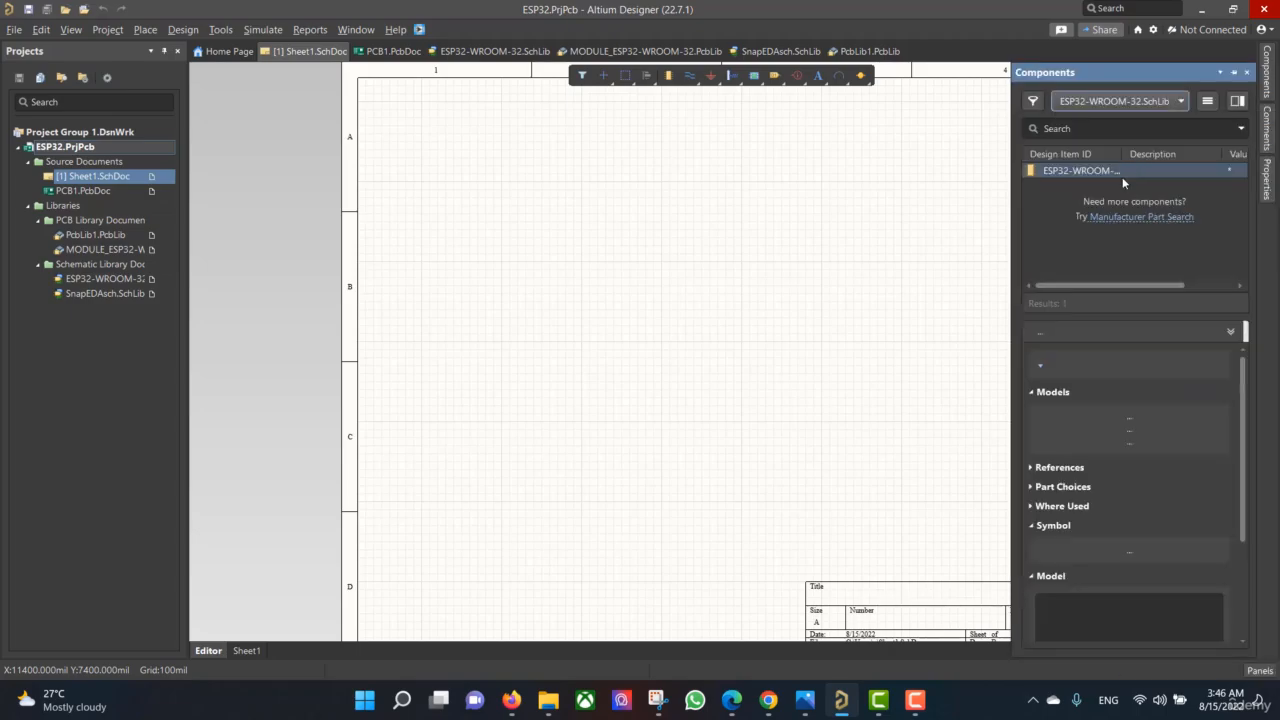
{"action": "left_click_drag", "start_coordinate": [1081, 171], "coordinate": [645, 238]}
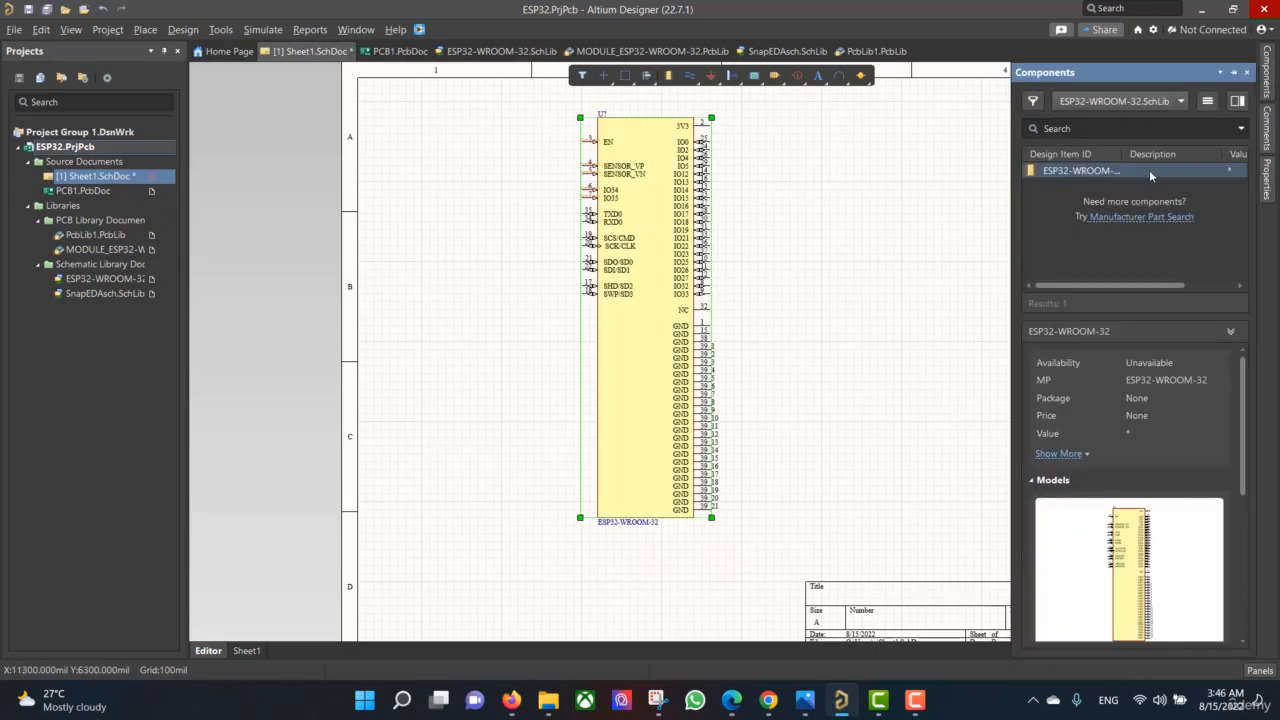
{"action": "left_click", "coordinate": [1151, 102]}
{"action": "left_click", "coordinate": [1150, 174]}
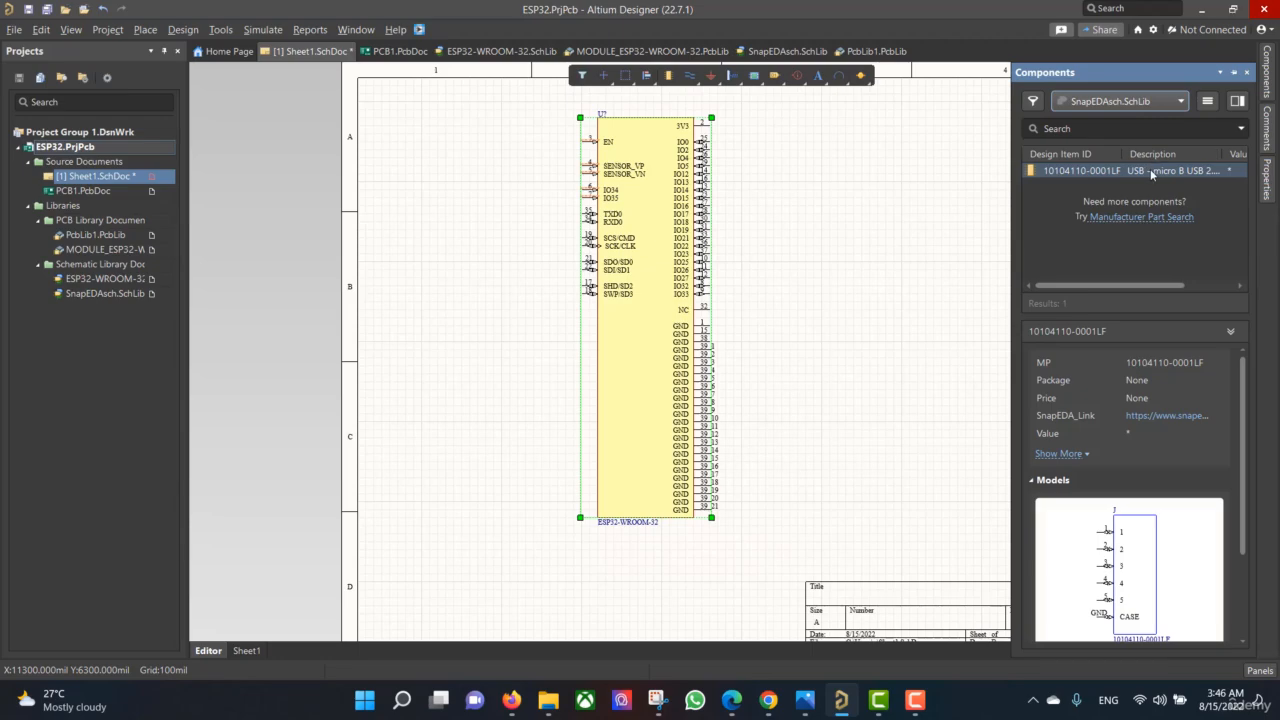
{"action": "left_click_drag", "start_coordinate": [1151, 173], "coordinate": [476, 222]}
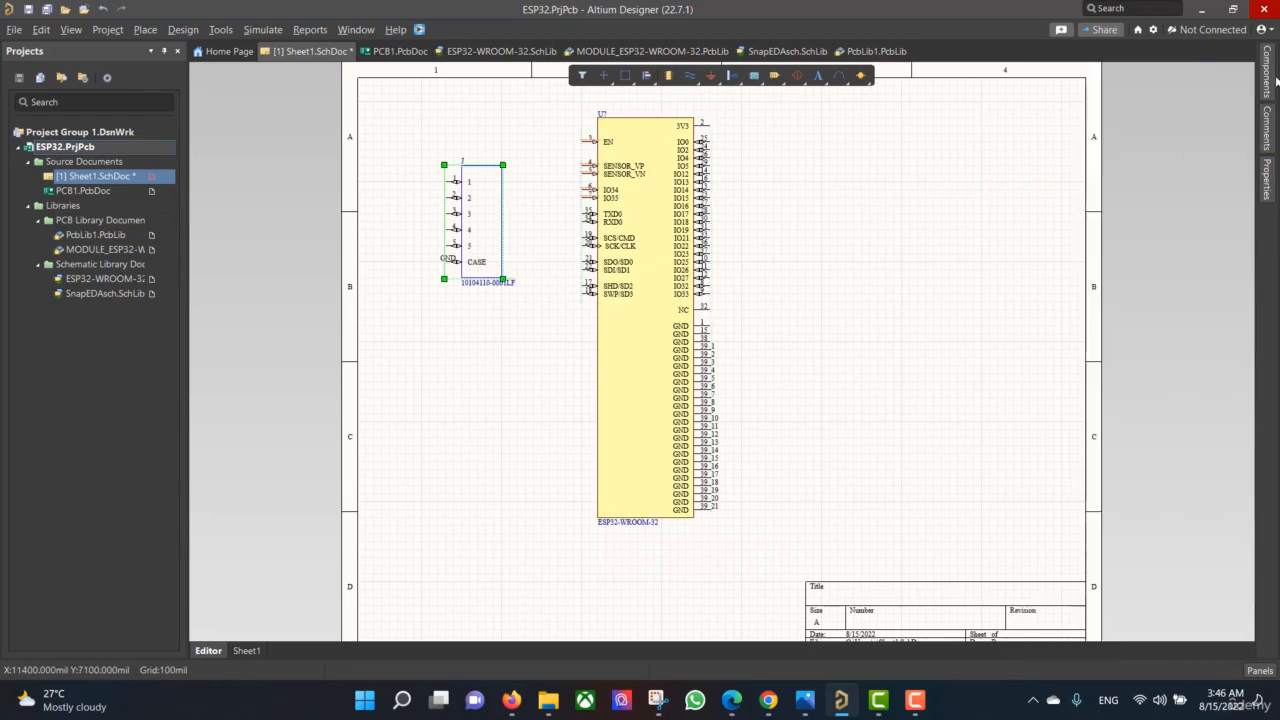
Place the 15400385A3590 LED from the Altium_WL-TIRW (rev22a) (1) library to the right of the module's upper IO pins
{"action": "mouse_move", "coordinate": [1261, 92]}
{"action": "left_click", "coordinate": [1164, 101]}
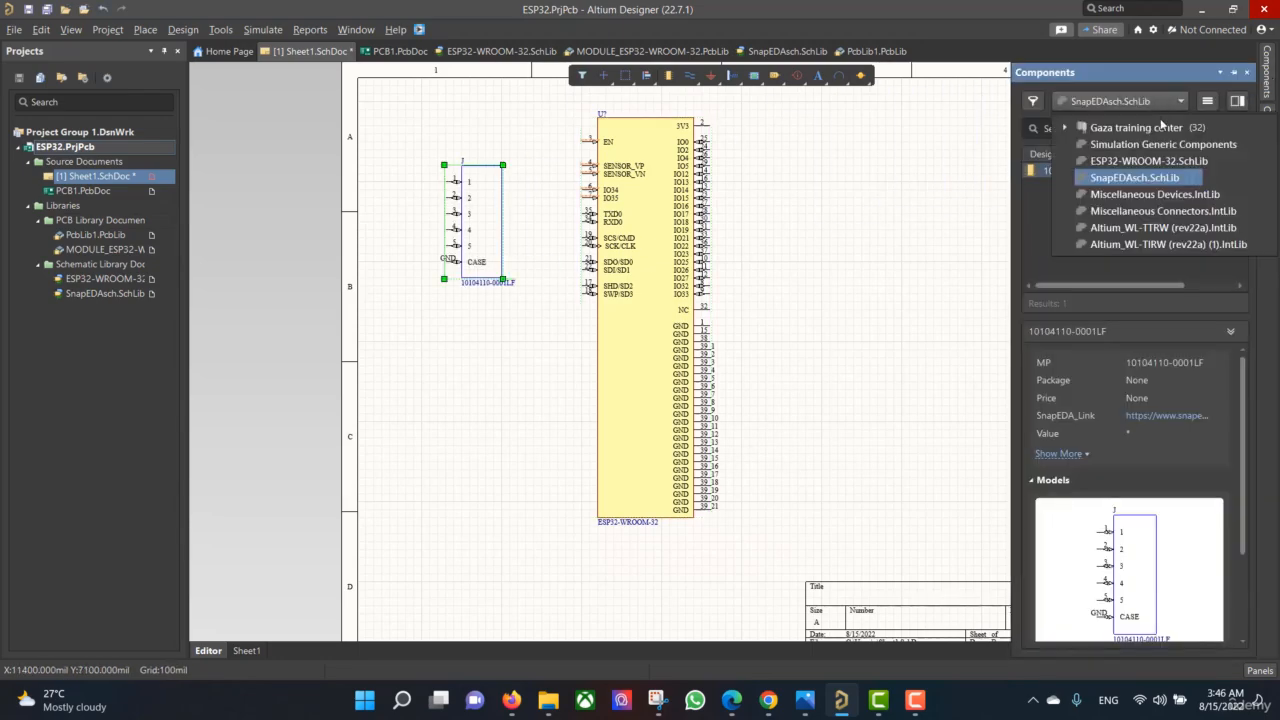
{"action": "left_click", "coordinate": [1158, 245]}
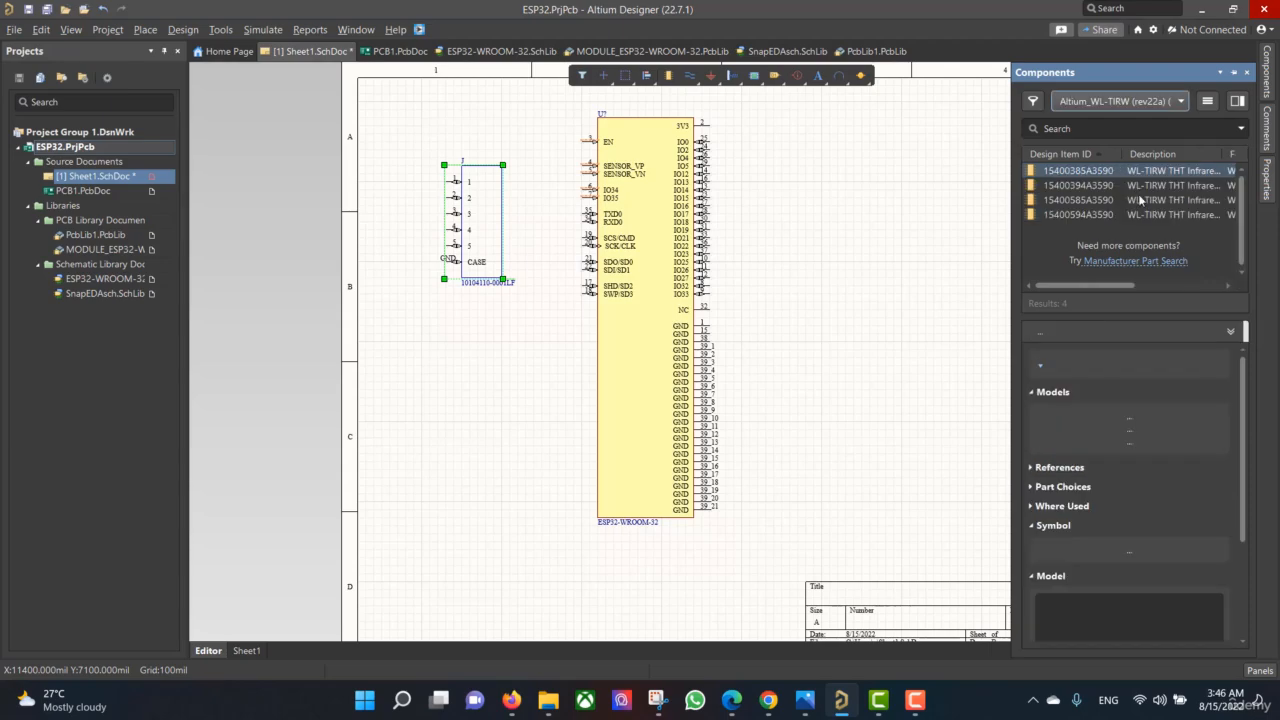
{"action": "left_click_drag", "start_coordinate": [1121, 175], "coordinate": [752, 156]}
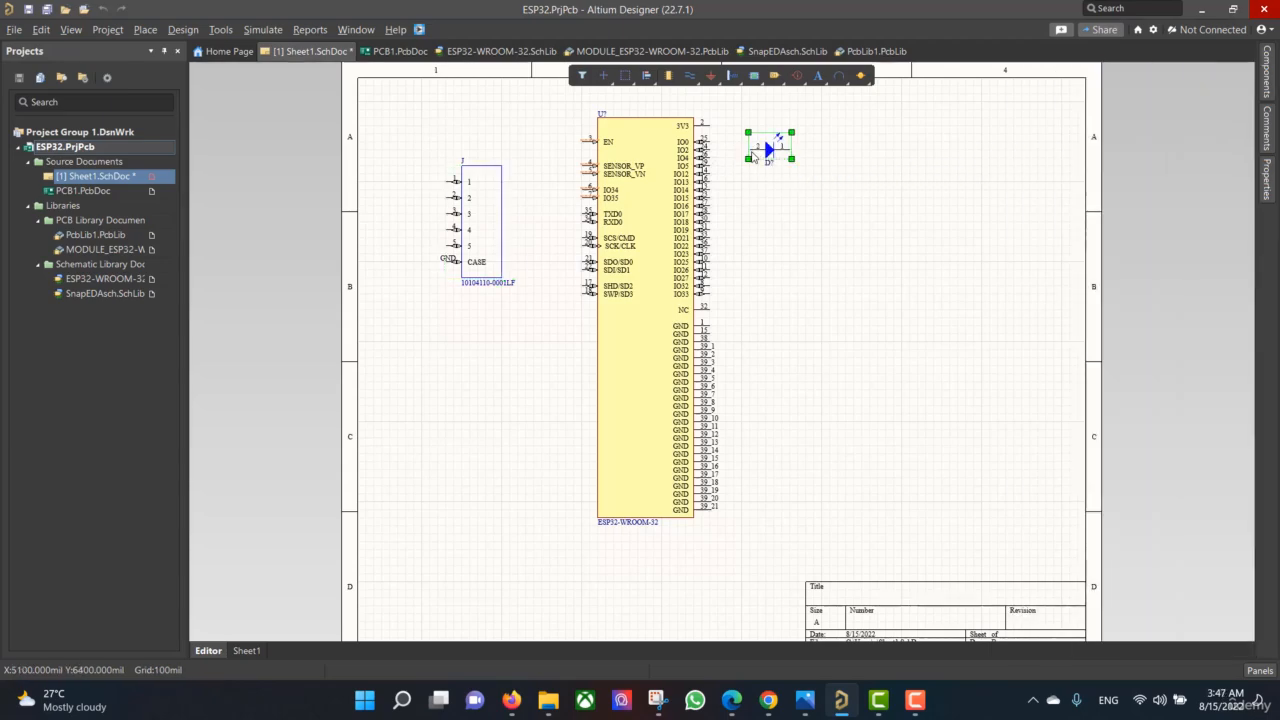
Place a Res1 resistor from Miscellaneous Devices.IntLib in line with the LED, joined to its pin 2
{"action": "mouse_move", "coordinate": [1268, 80]}
{"action": "left_click", "coordinate": [1151, 102]}
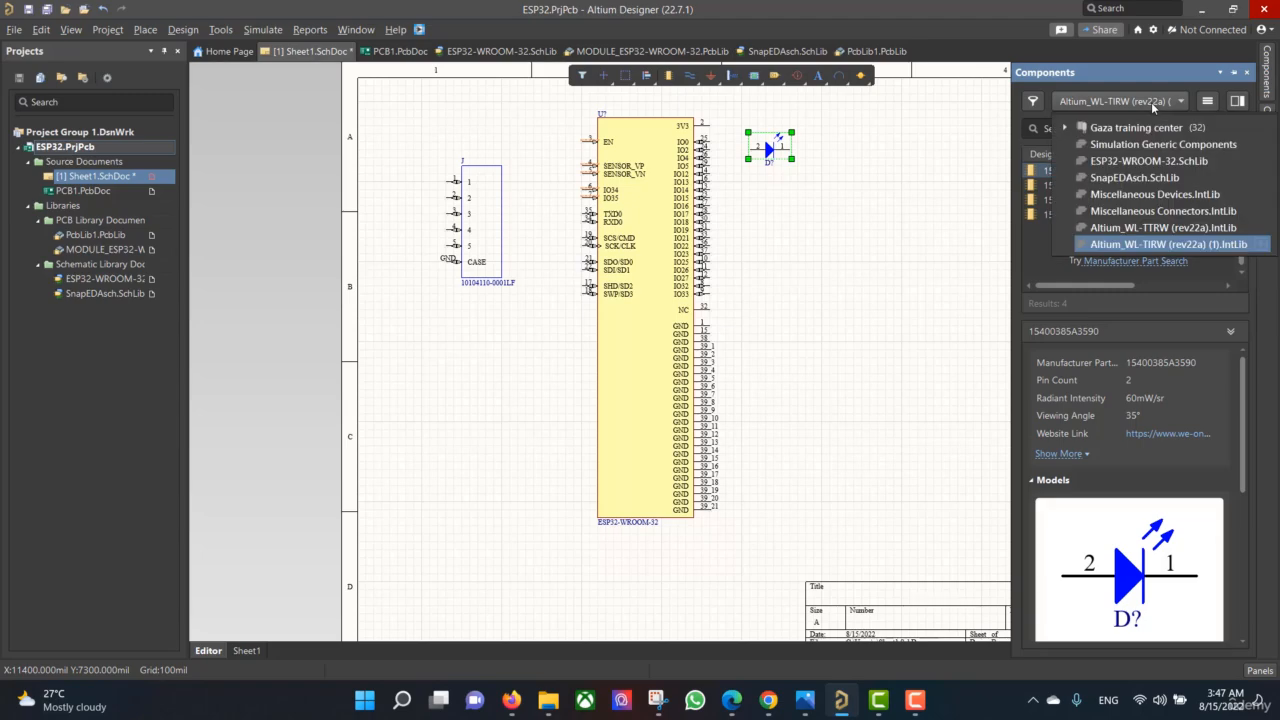
{"action": "left_click", "coordinate": [1147, 194]}
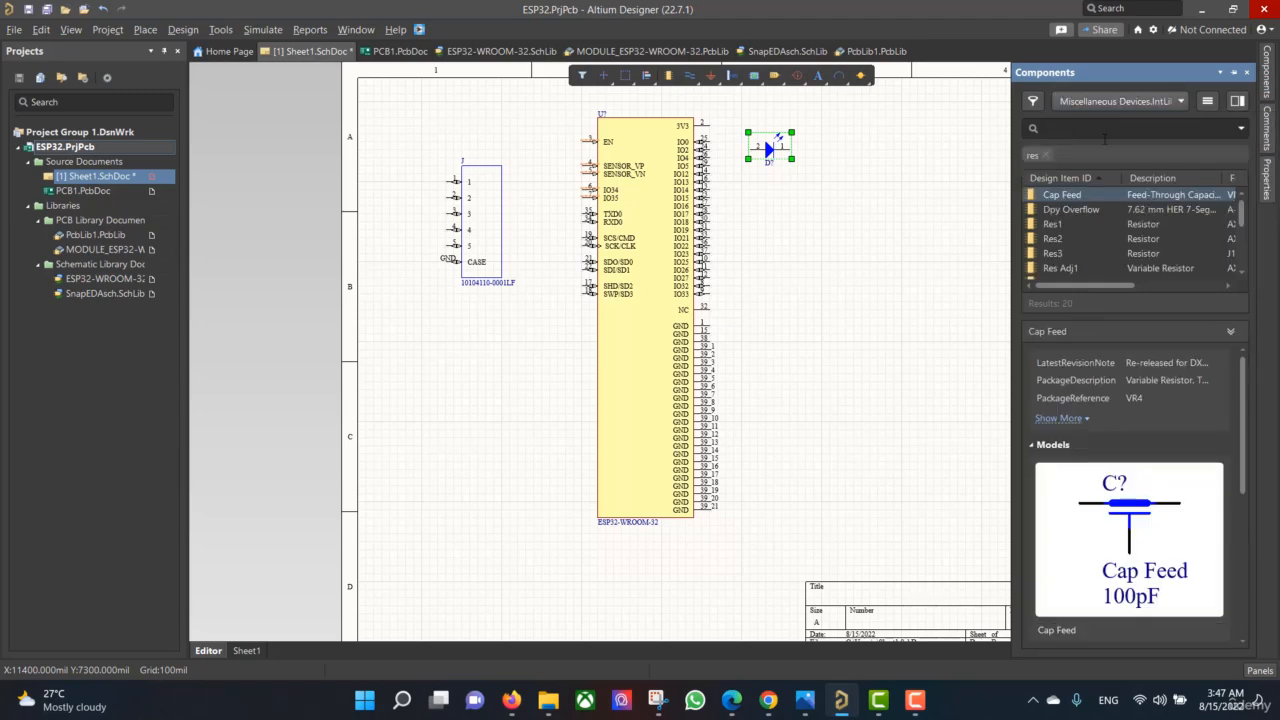
{"action": "left_click", "coordinate": [1079, 224]}
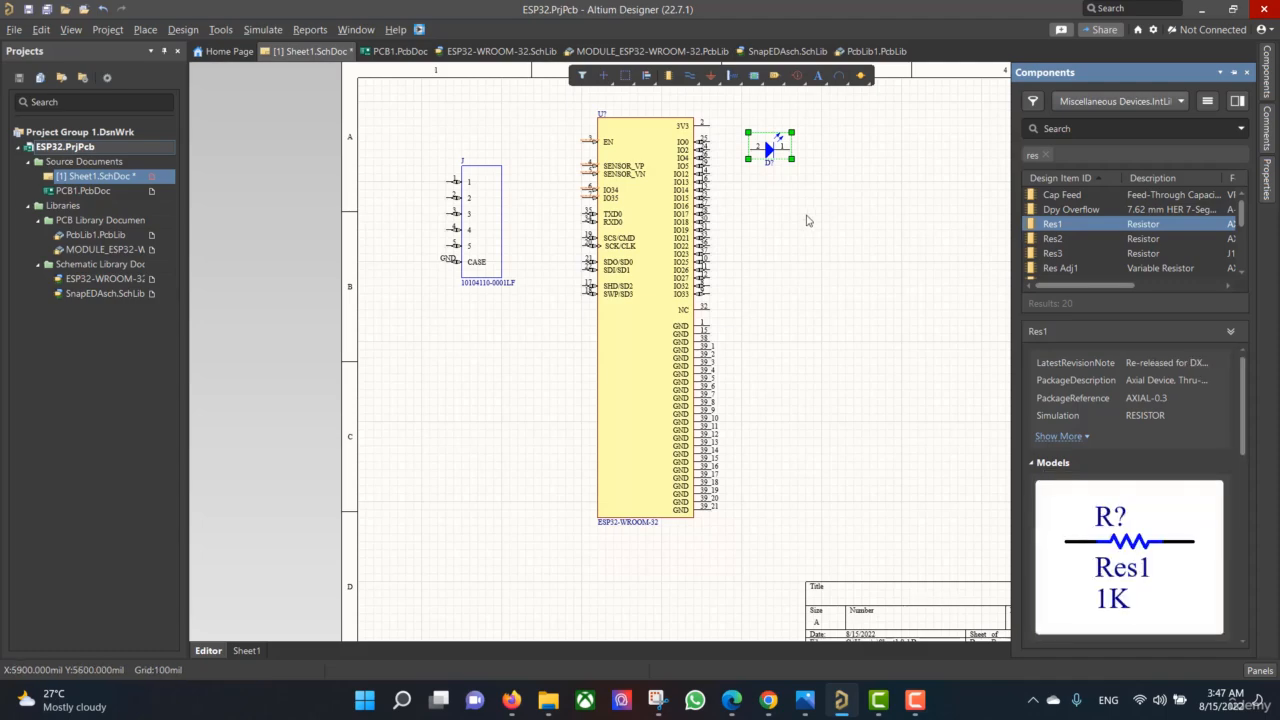
{"action": "left_click_drag", "start_coordinate": [1074, 221], "coordinate": [734, 150]}
{"action": "left_click", "coordinate": [796, 182]}
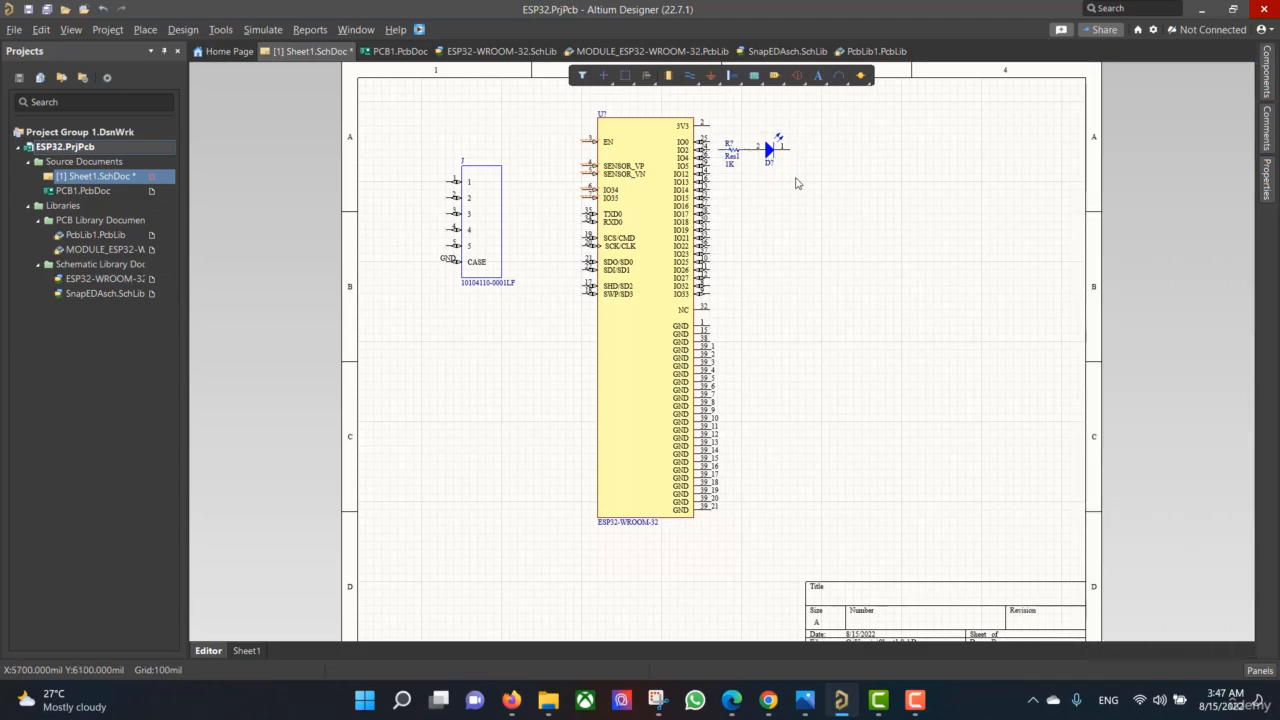
Set the value of the resistor in front of the LED to 220R
{"action": "scroll", "coordinate": [838, 266], "scroll_direction": "up", "scroll_amount": 2, "text": "ctrl"}
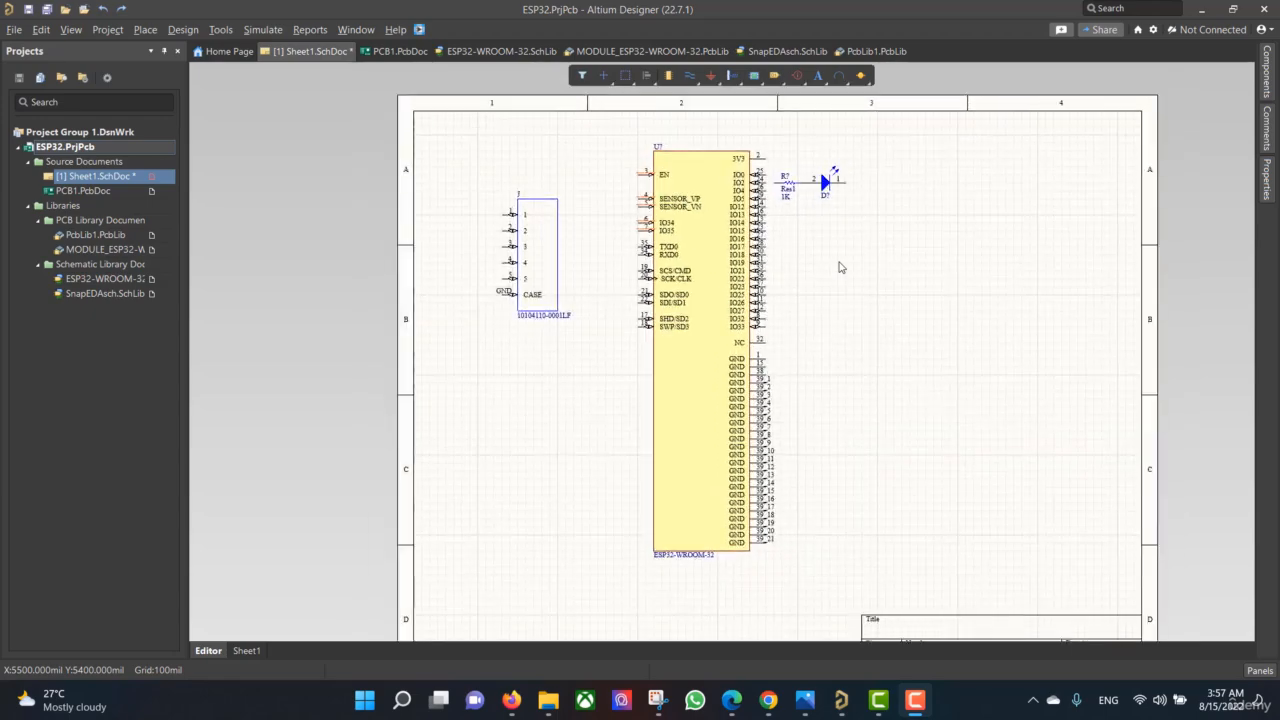
{"action": "left_click", "coordinate": [776, 180]}
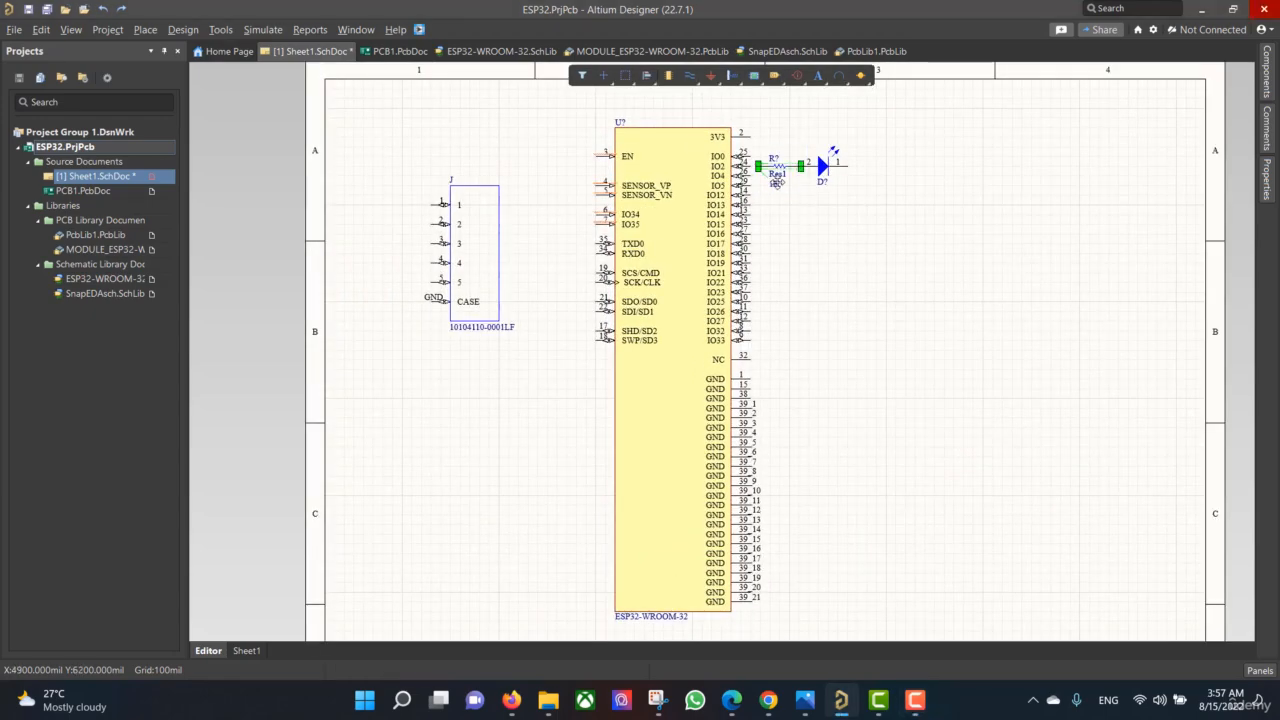
{"action": "left_click_drag", "start_coordinate": [776, 184], "coordinate": [777, 185]}
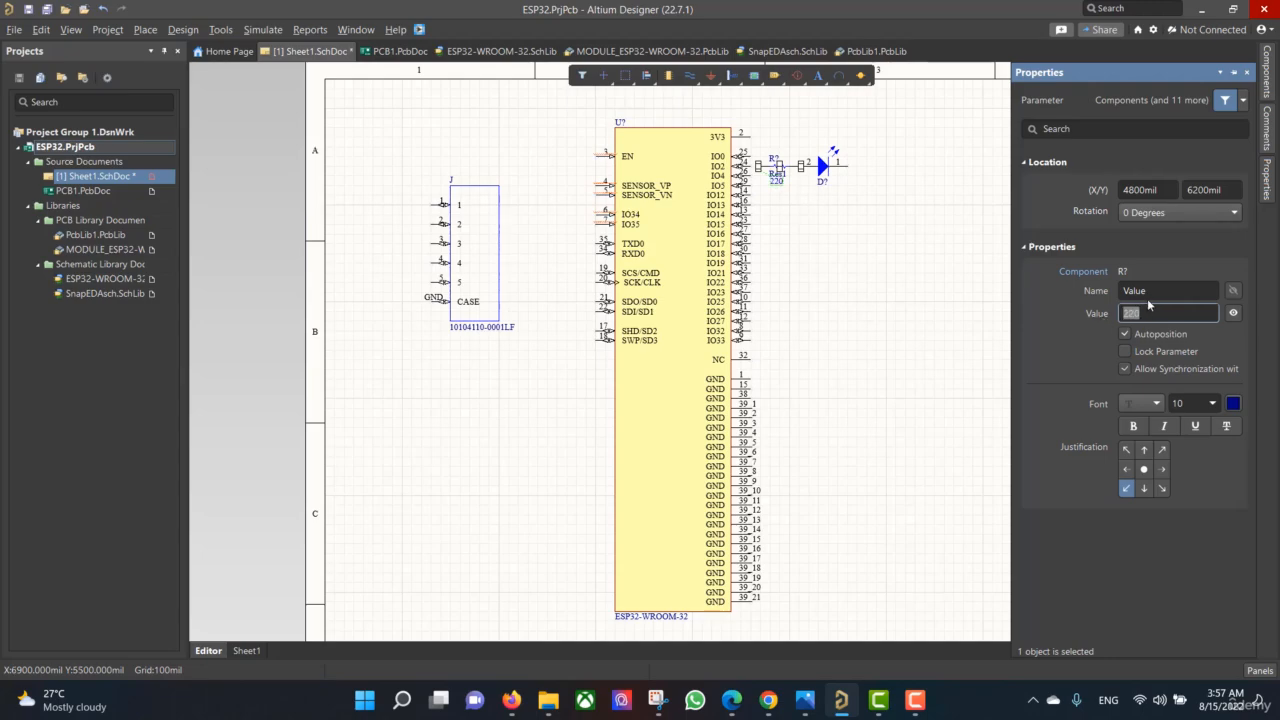
{"action": "left_click", "coordinate": [1140, 313]}
{"action": "left_click", "coordinate": [889, 229]}
Shift the resistor-LED pair slightly away from the module, copy it and paste nine copies stacked below at 200 mil spacing
{"action": "left_click_drag", "start_coordinate": [757, 146], "coordinate": [821, 206]}
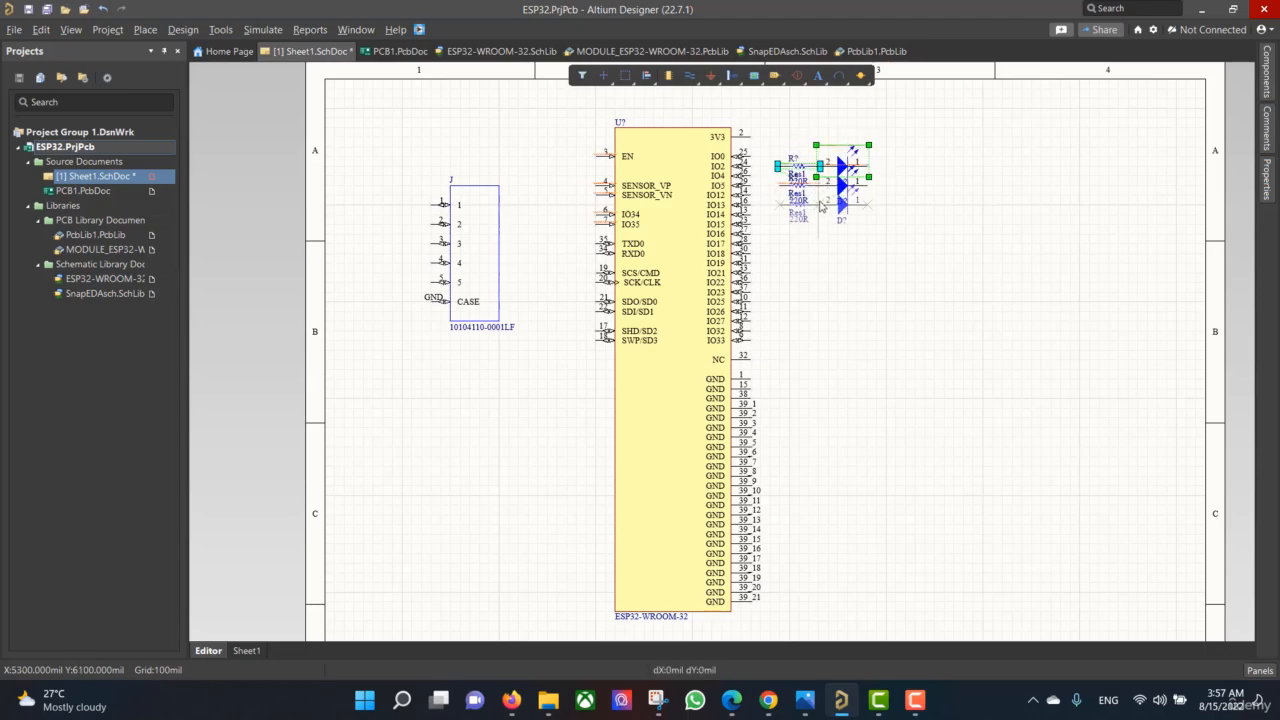
{"action": "left_click", "coordinate": [820, 206]}
{"action": "left_click", "coordinate": [819, 227]}
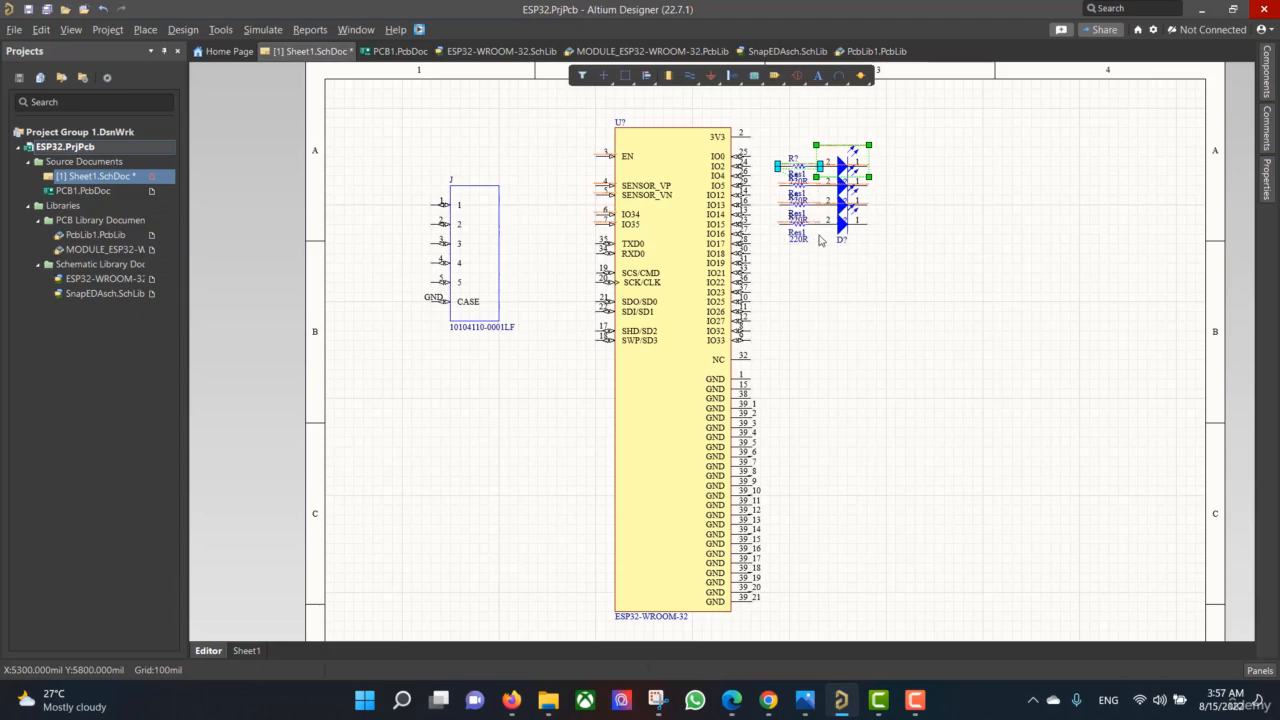
{"action": "left_click", "coordinate": [819, 254]}
{"action": "left_click", "coordinate": [819, 273]}
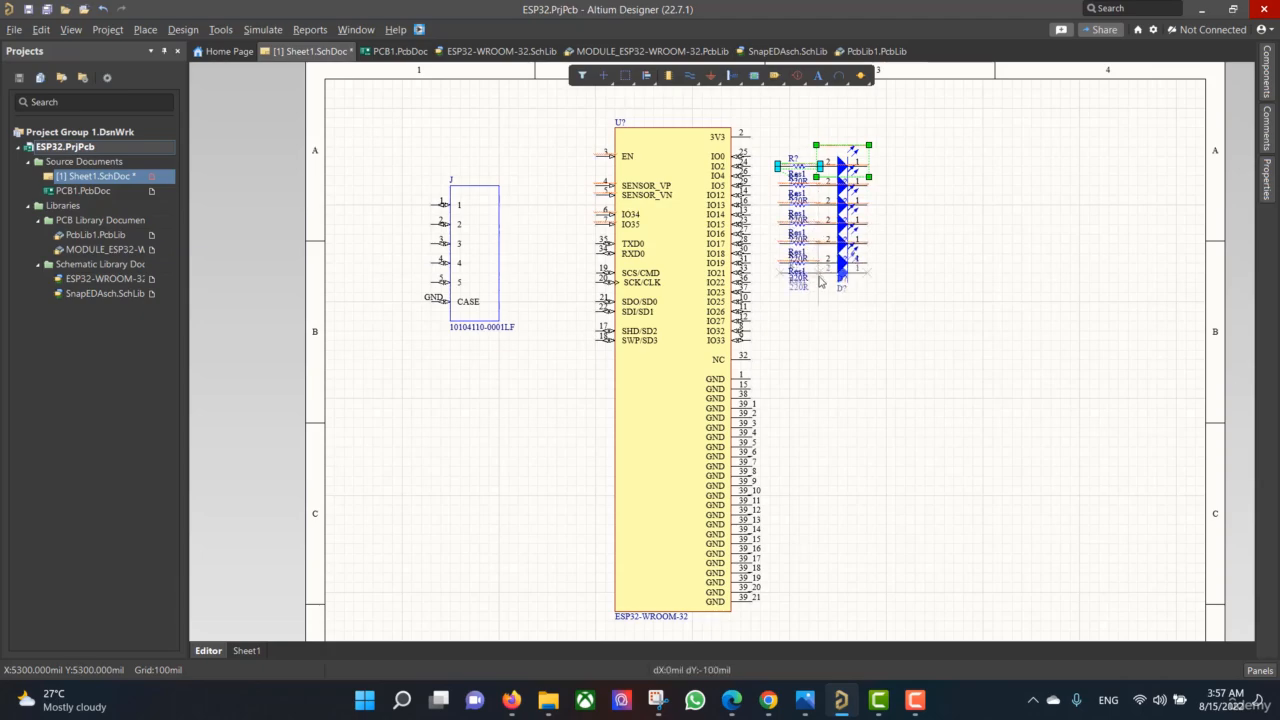
{"action": "left_click", "coordinate": [819, 292]}
{"action": "left_click", "coordinate": [819, 311]}
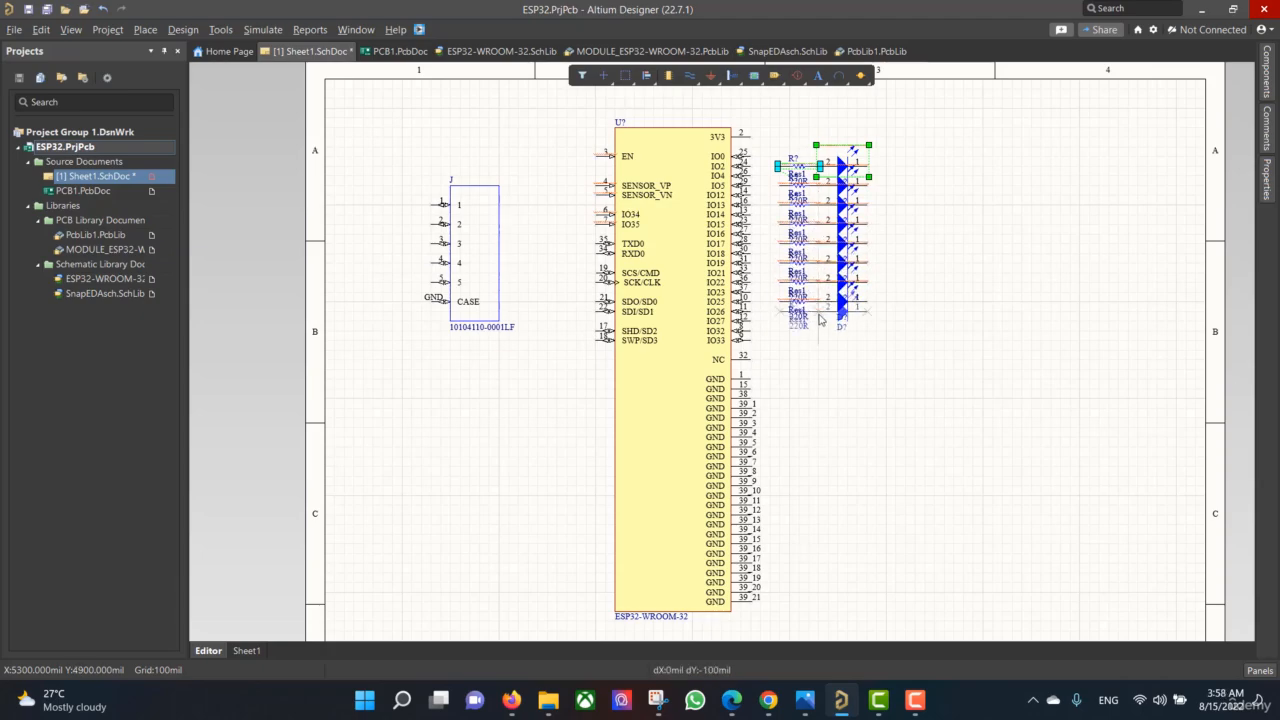
{"action": "left_click", "coordinate": [819, 328]}
{"action": "right_click", "coordinate": [818, 338]}
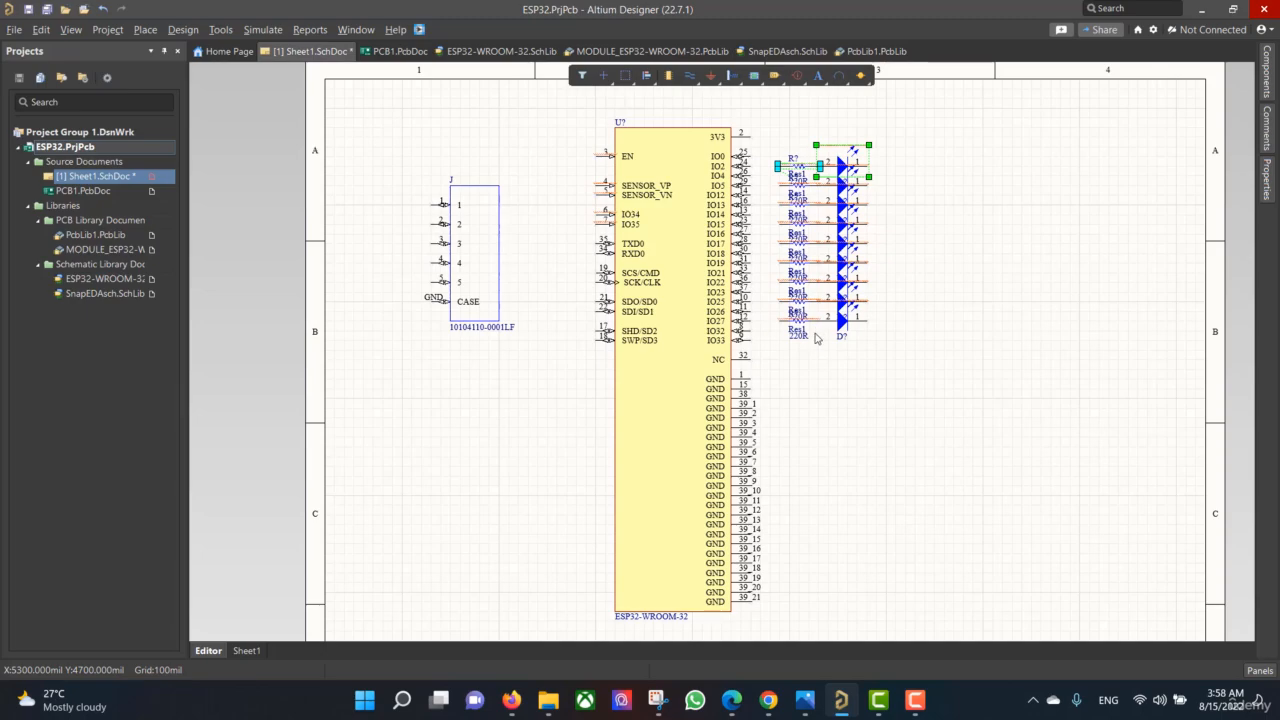
{"action": "key", "text": "ctrl+v"}
{"action": "left_click", "coordinate": [818, 346]}
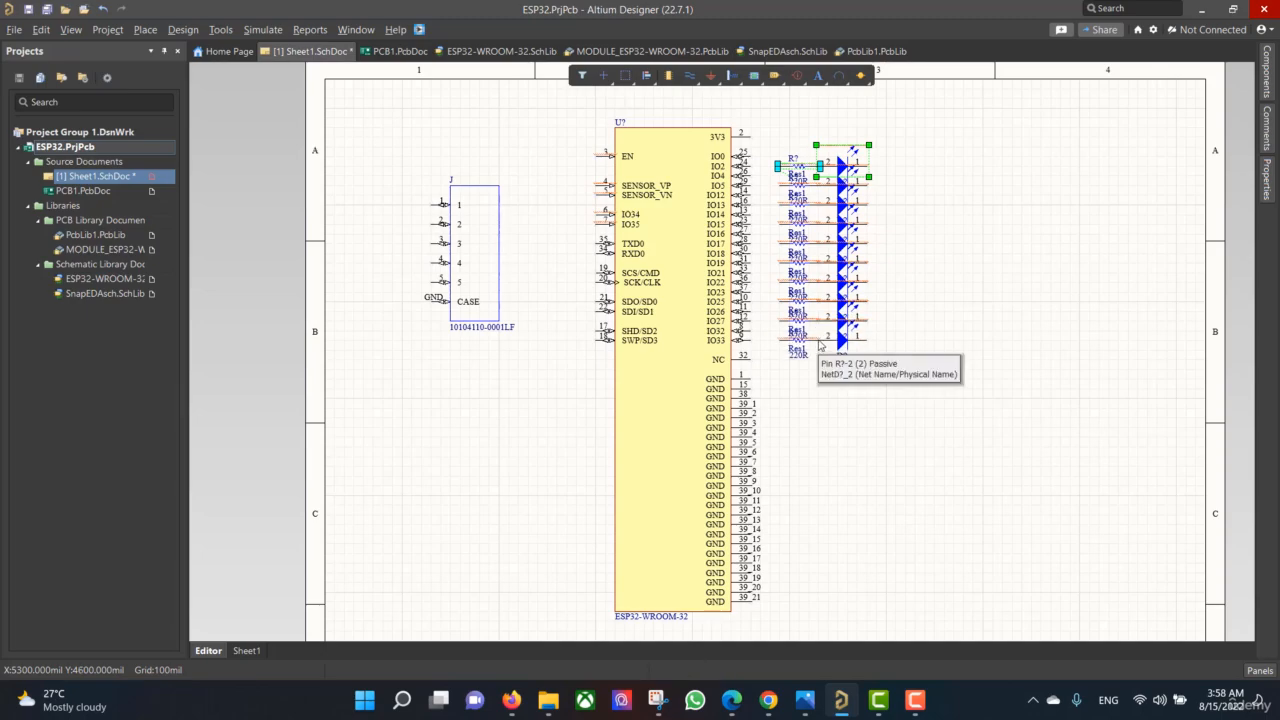
Wire pin 1 of all ten LEDs together with a common vertical wire to the right of the LED column
{"action": "left_click", "coordinate": [689, 78]}
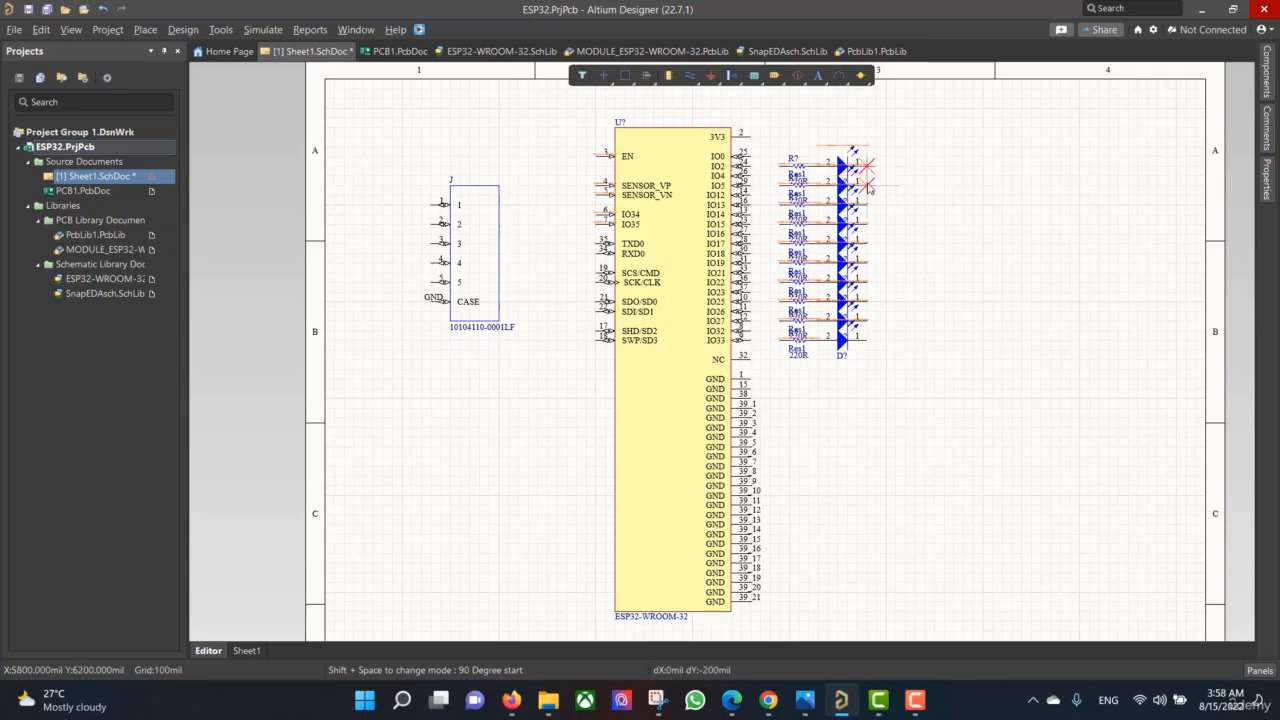
{"action": "right_click", "coordinate": [867, 243]}
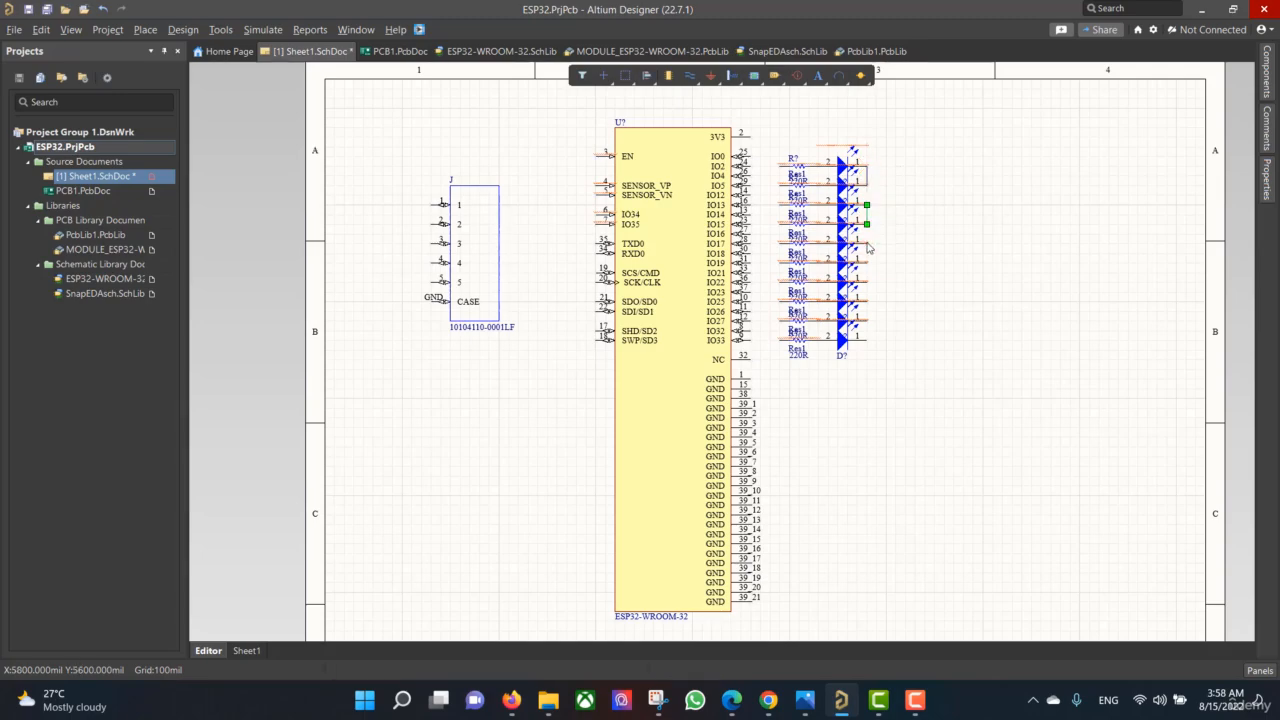
{"action": "left_click", "coordinate": [689, 75]}
{"action": "left_click", "coordinate": [895, 340]}
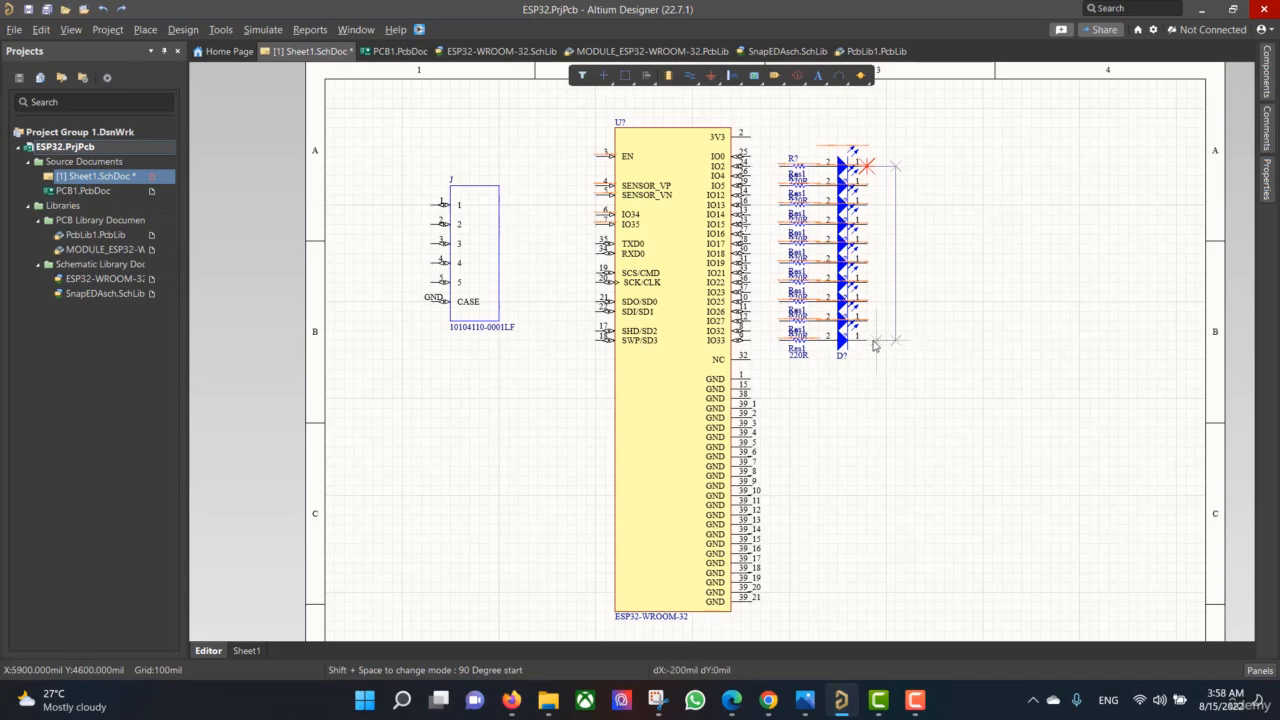
{"action": "left_click", "coordinate": [866, 340]}
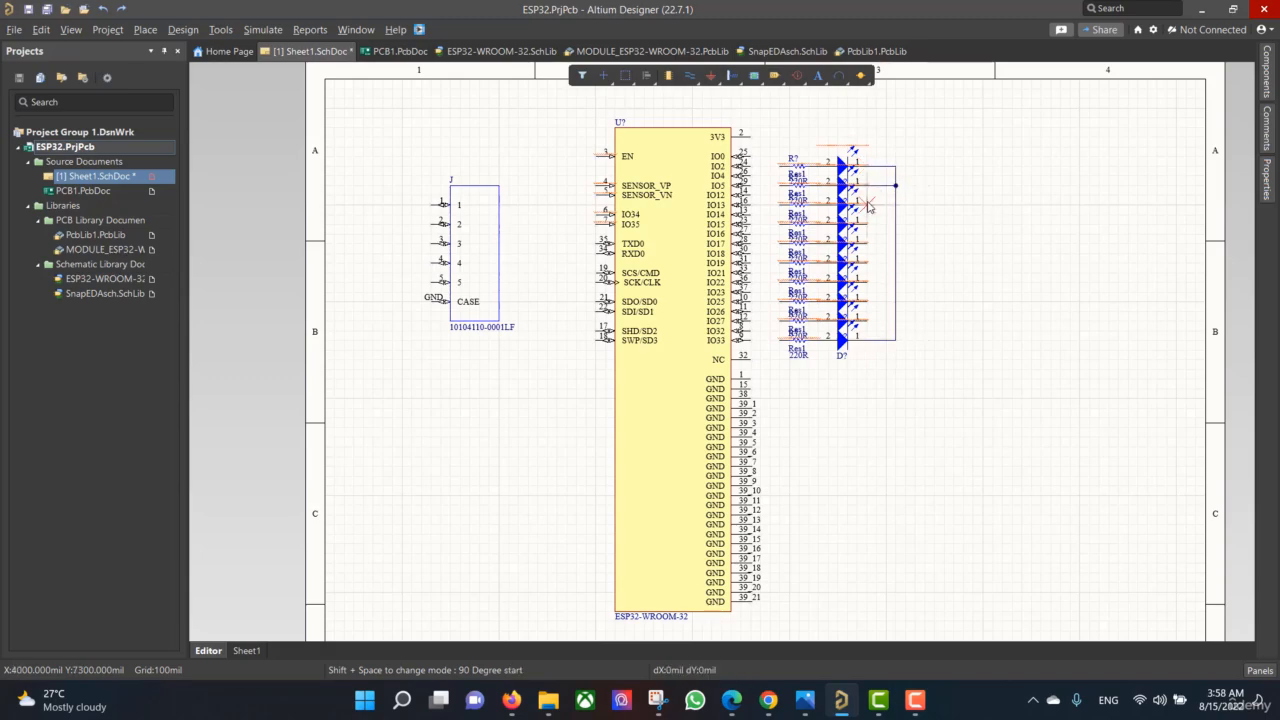
{"action": "left_click", "coordinate": [895, 264]}
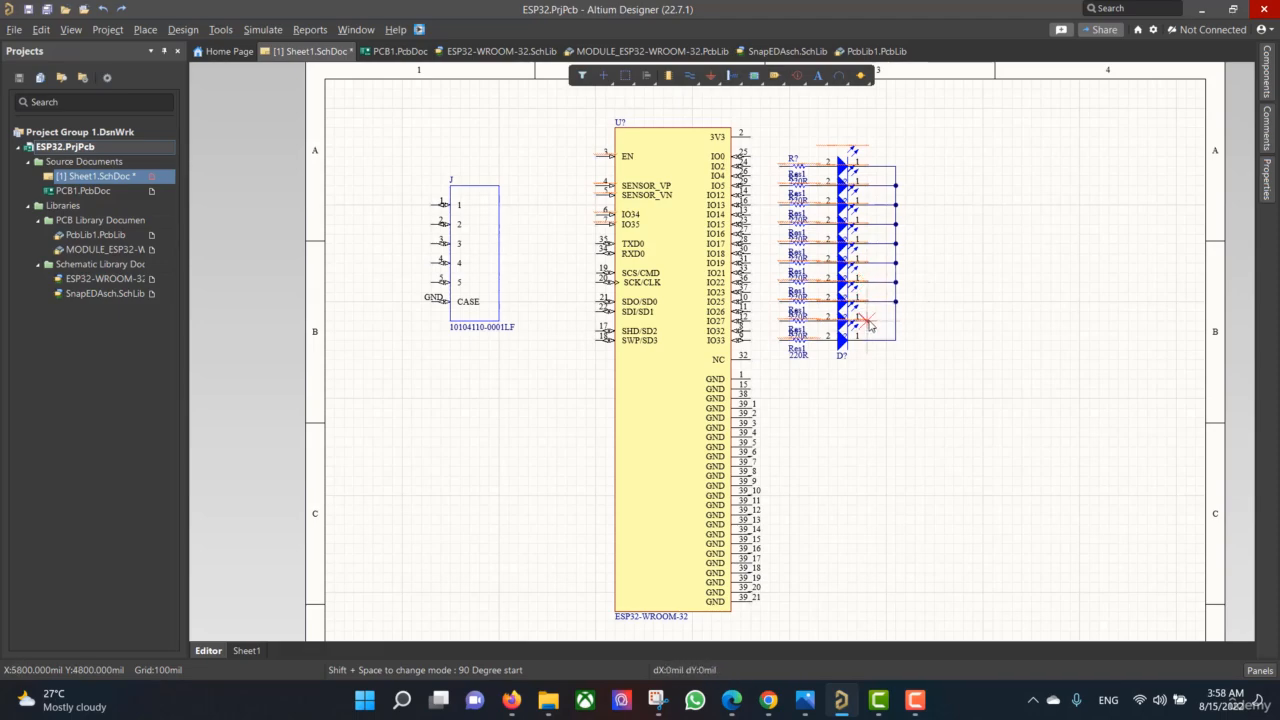
{"action": "left_click", "coordinate": [867, 320]}
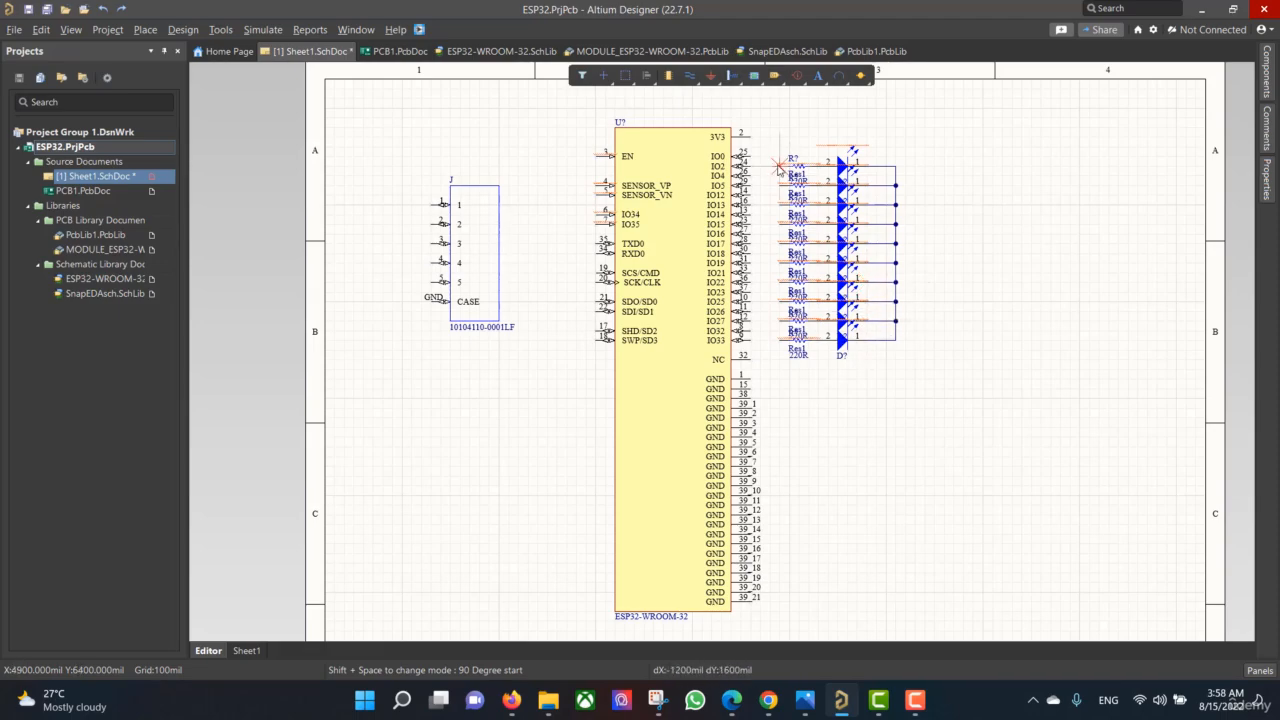
Wire the ten resistors straight across to the facing ESP32 pins IO2, IO5, IO13, IO15, IO17, IO19, IO22, IO25, IO27 and IO33
{"action": "left_click", "coordinate": [779, 206]}
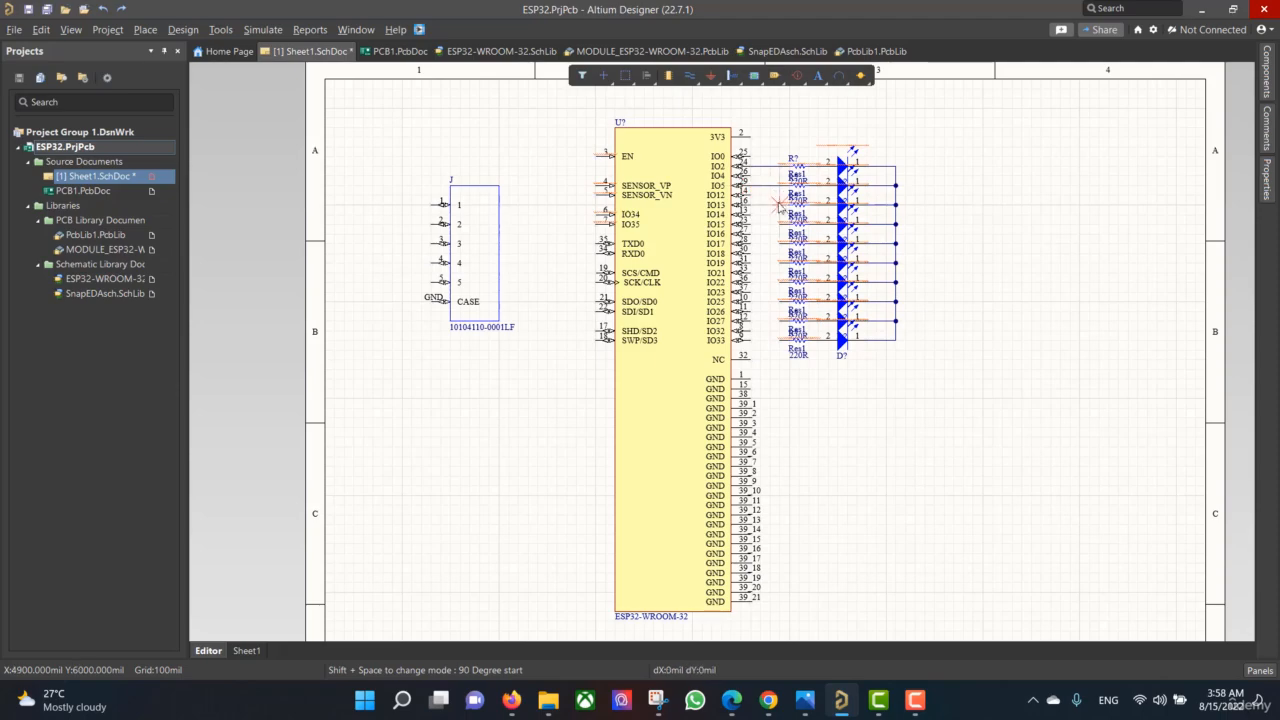
{"action": "left_click", "coordinate": [779, 301]}
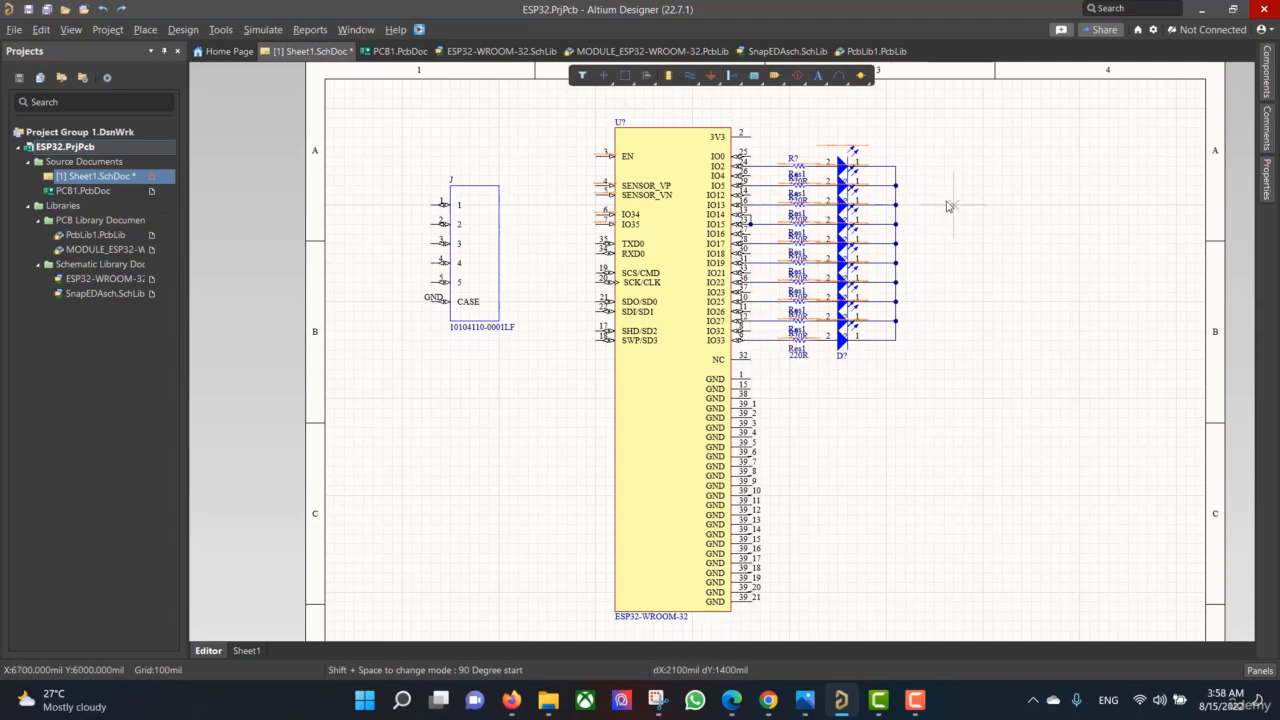
{"action": "left_click", "coordinate": [689, 75]}
{"action": "left_click", "coordinate": [757, 141]}
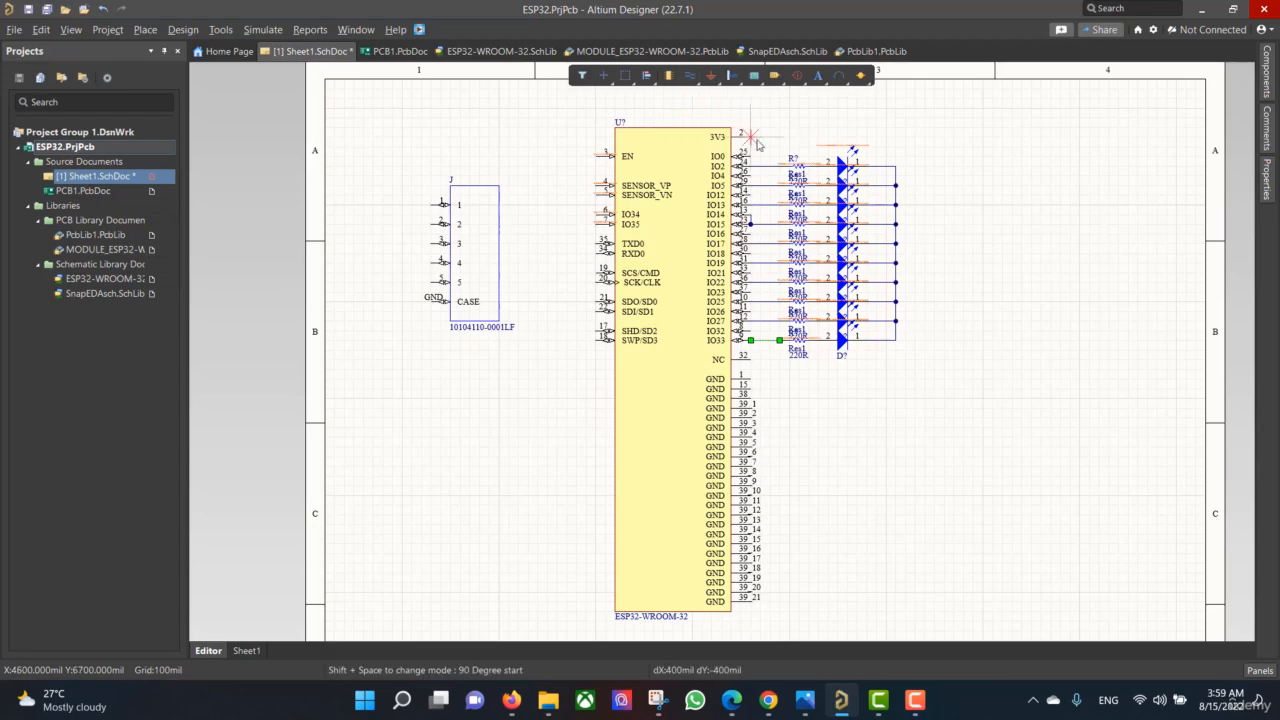
{"action": "left_click", "coordinate": [751, 137]}
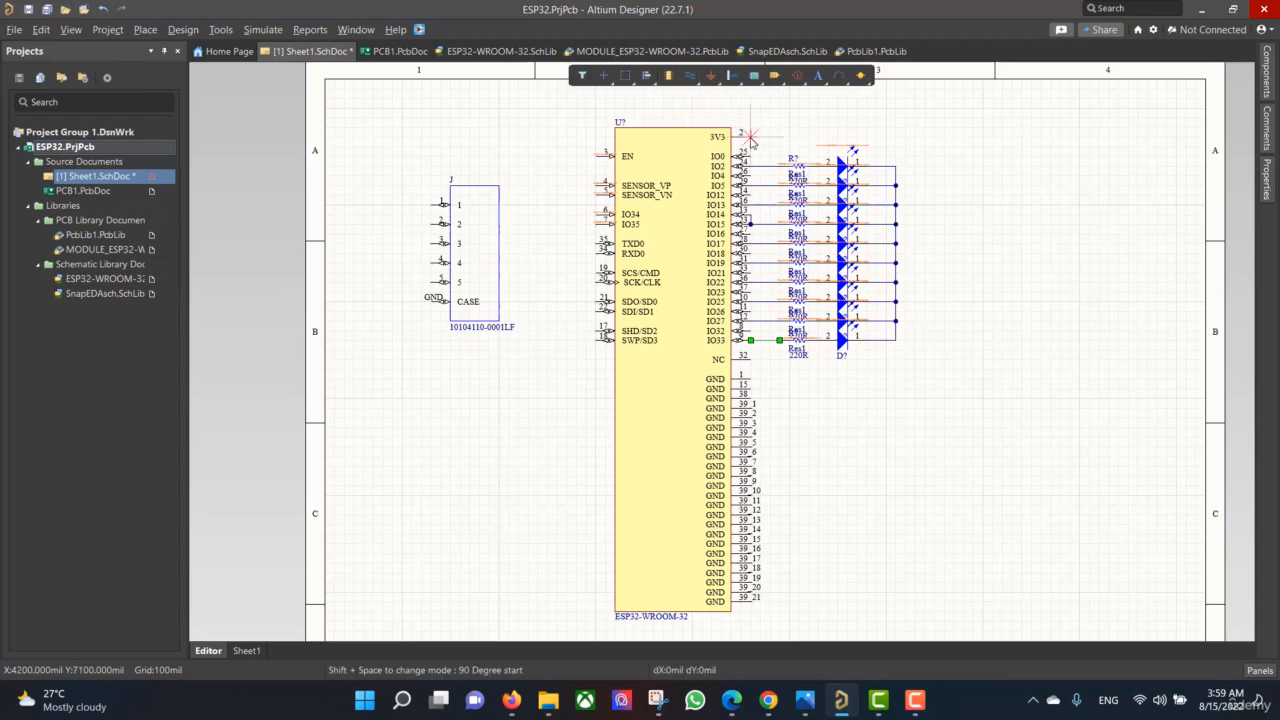
{"action": "right_click", "coordinate": [689, 75]}
{"action": "left_click", "coordinate": [720, 147]}
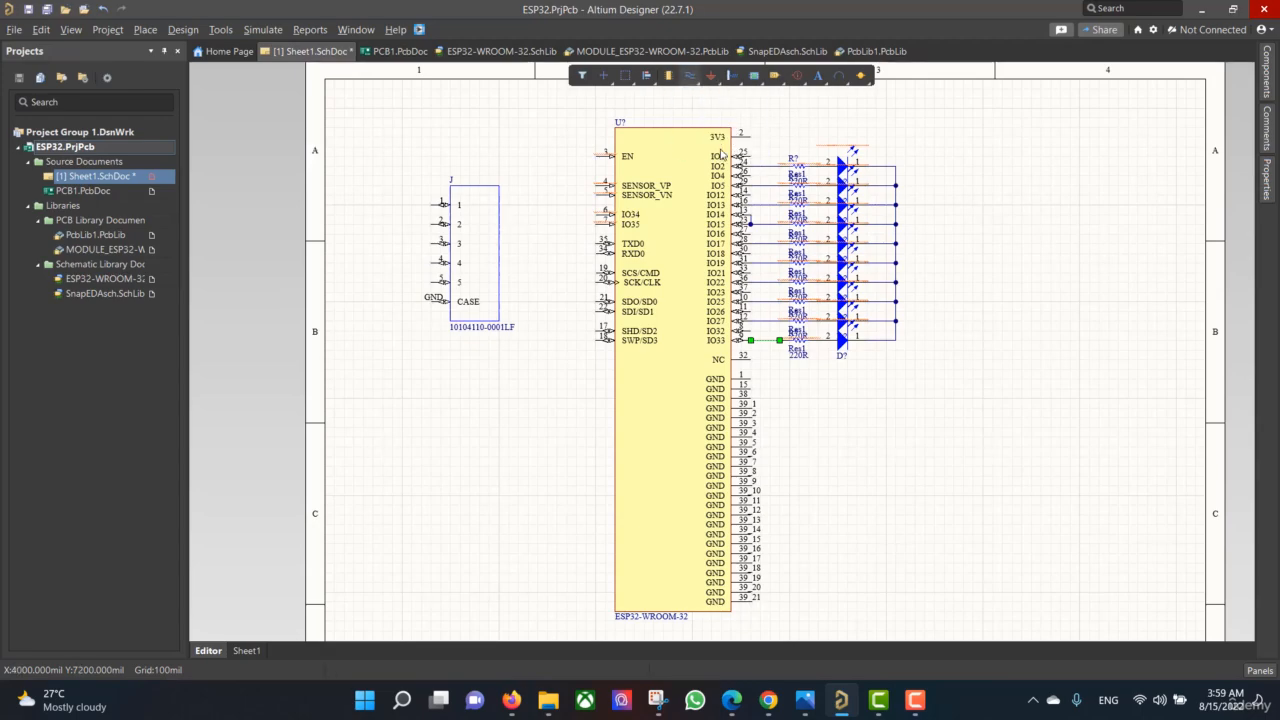
Place a VCC net label on the ESP32's 3V3 pin and another on pin 1 of the USB connector
{"action": "left_click", "coordinate": [752, 137]}
{"action": "key", "text": "Tab"}
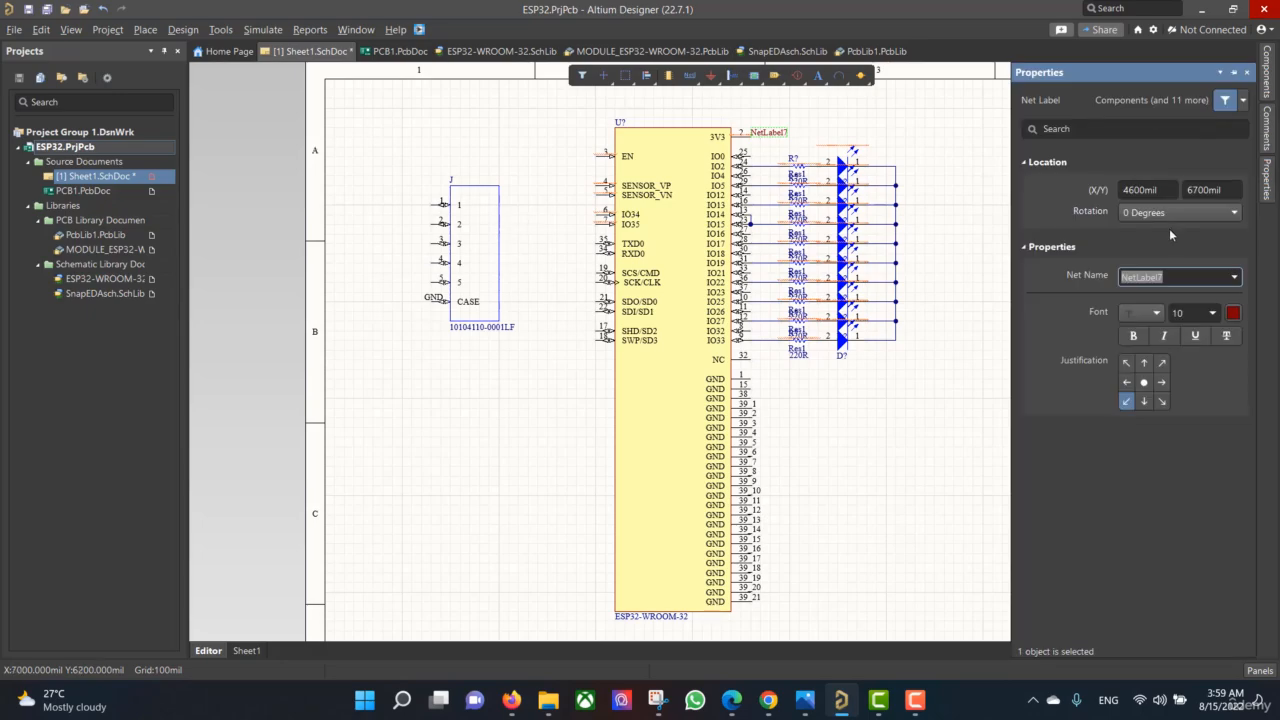
{"action": "type", "text": "VCC"}
{"action": "key", "text": "Return"}
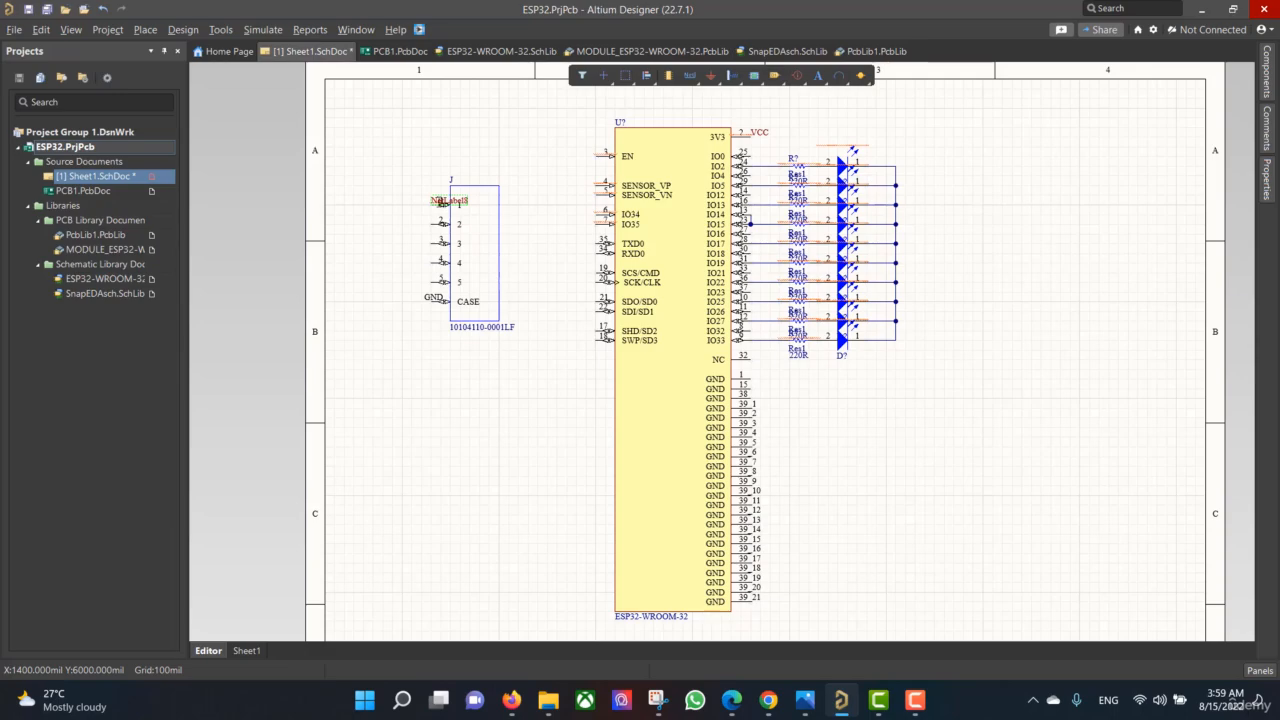
{"action": "key", "text": "Tab"}
{"action": "type", "text": "VCC"}
{"action": "key", "text": "Return"}
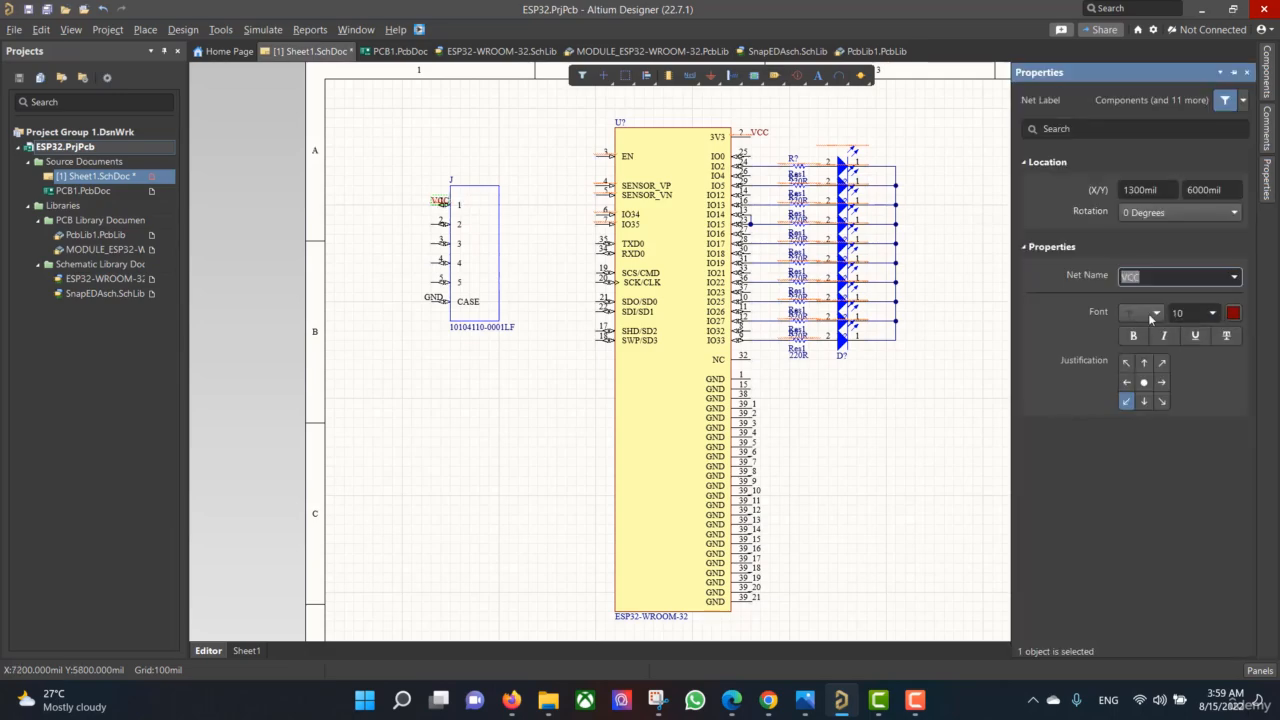
{"action": "key", "text": "Escape"}
Place GND power ports on the ESP32's lowest GND pin, the USB connector's CASE pin and the lower end of the LEDs' common wire
{"action": "left_click", "coordinate": [711, 76]}
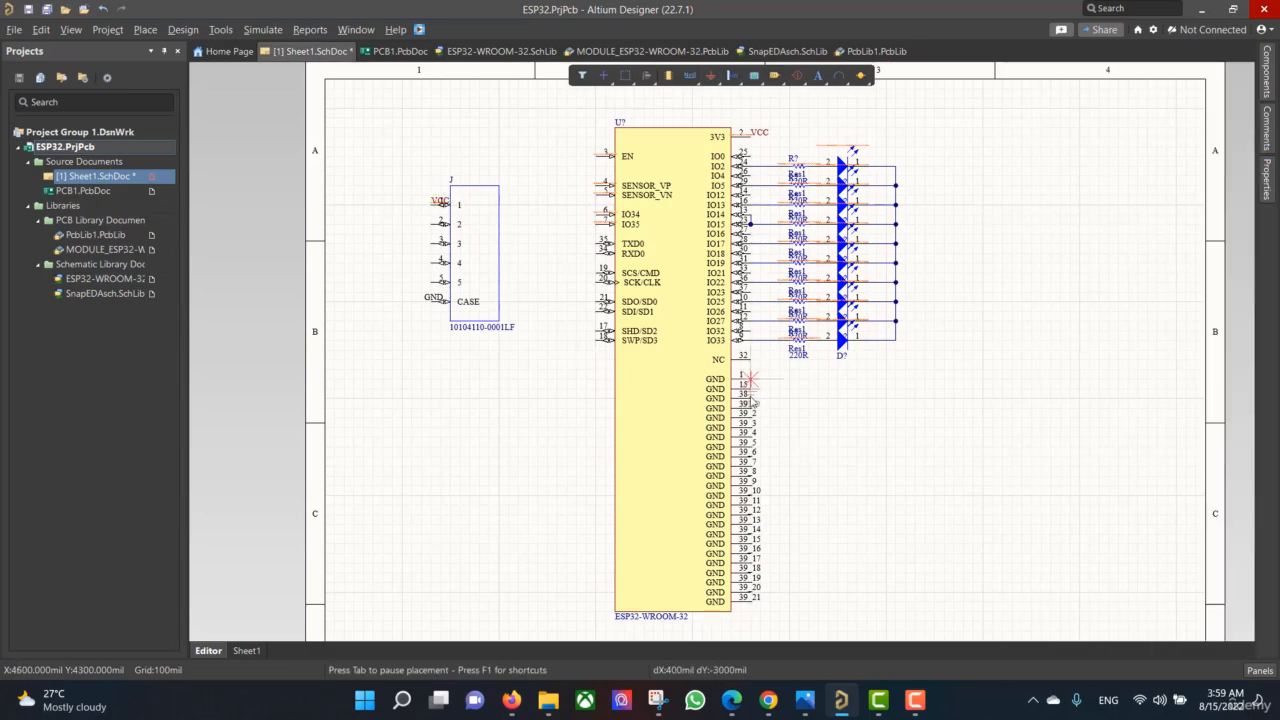
{"action": "left_click", "coordinate": [750, 607]}
{"action": "left_click", "coordinate": [431, 304]}
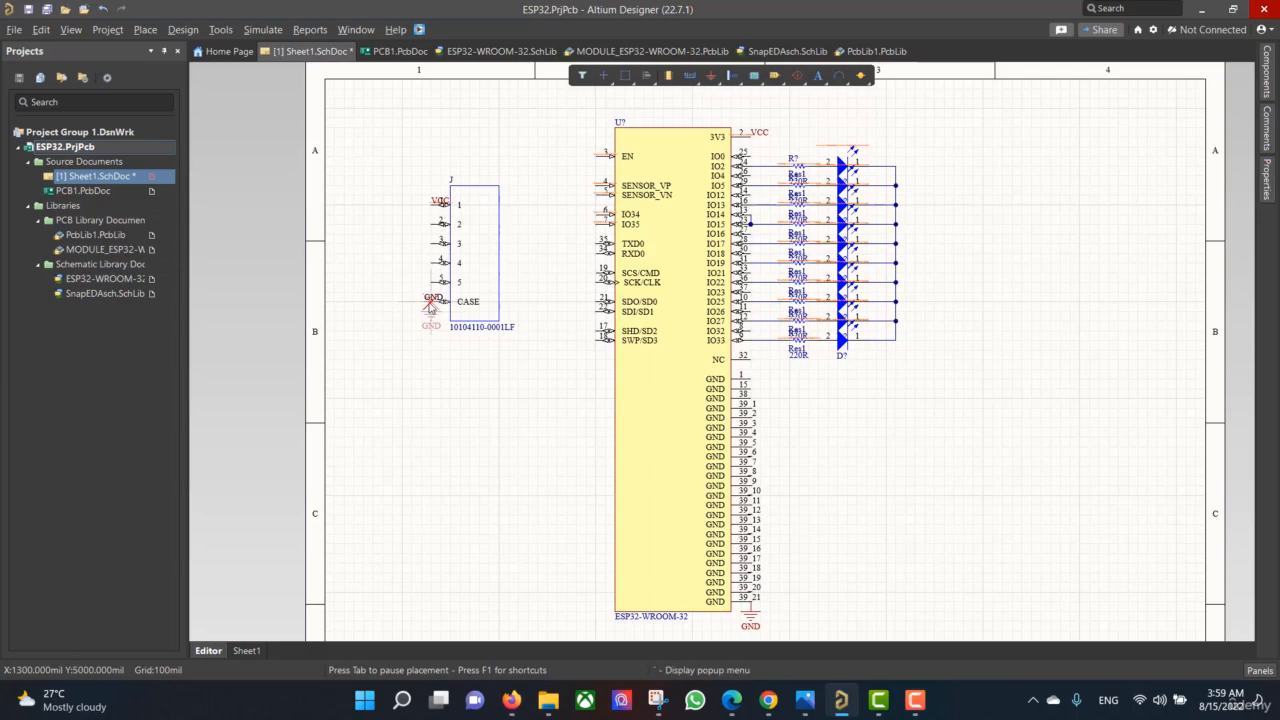
{"action": "left_click", "coordinate": [896, 344]}
{"action": "key", "text": "Escape"}
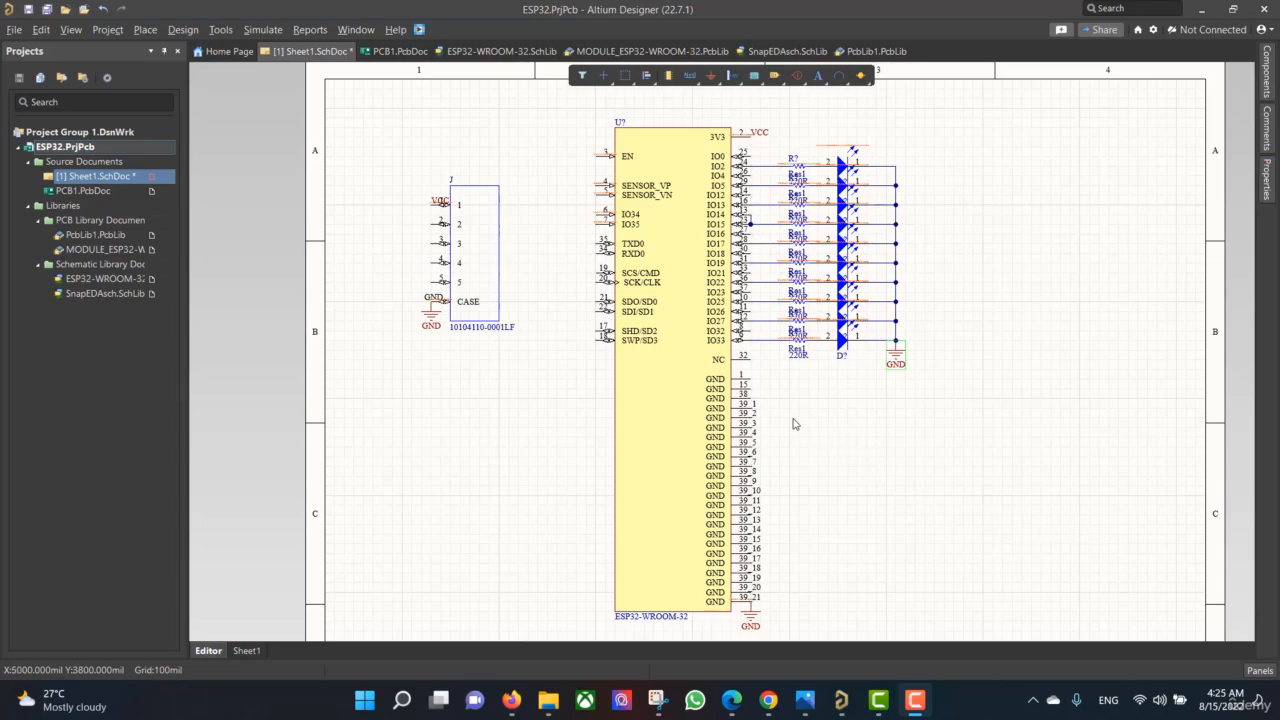
Start annotating the schematic with all sheets included and update the list of proposed designators
{"action": "left_click", "coordinate": [220, 29]}
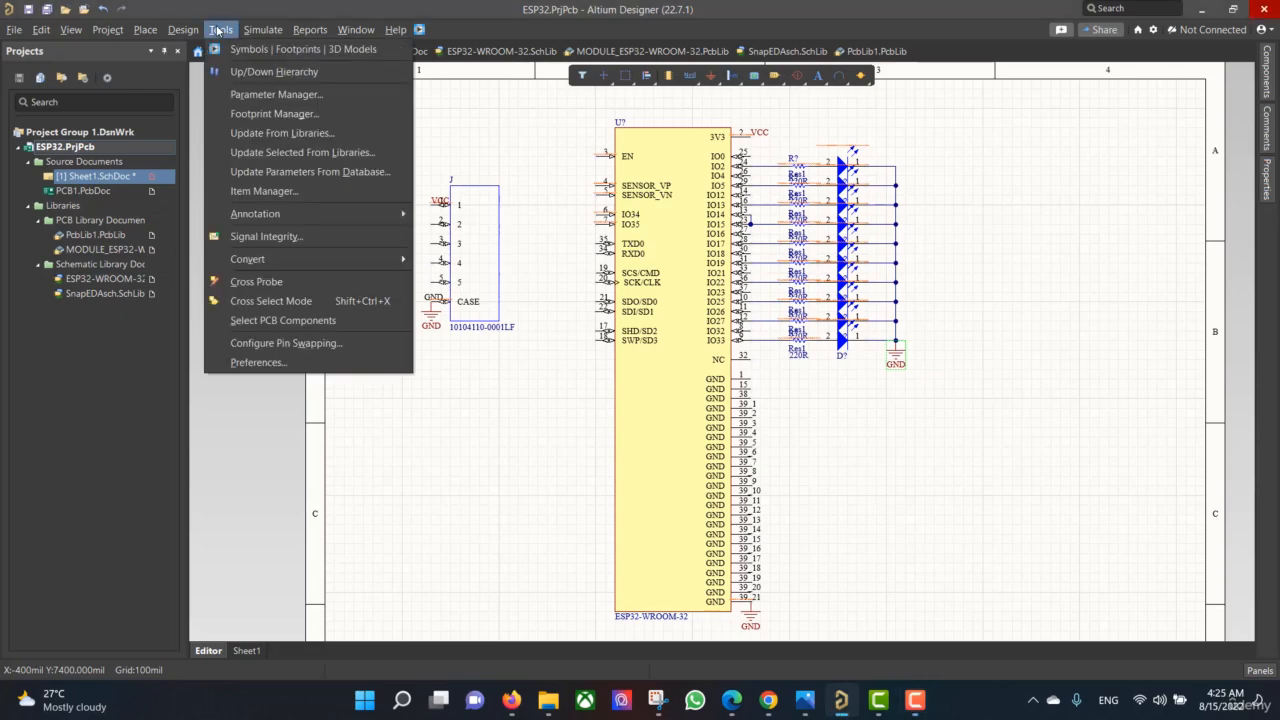
{"action": "mouse_move", "coordinate": [300, 213]}
{"action": "left_click", "coordinate": [470, 214]}
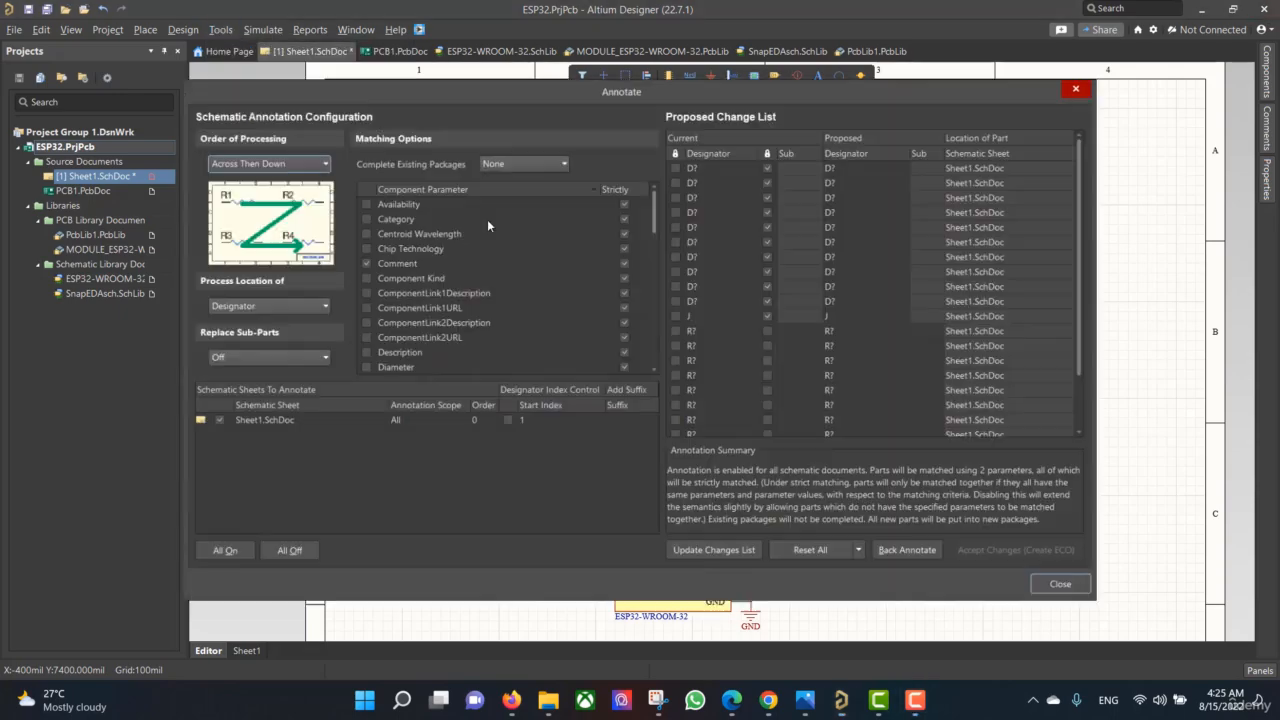
{"action": "left_click", "coordinate": [211, 558]}
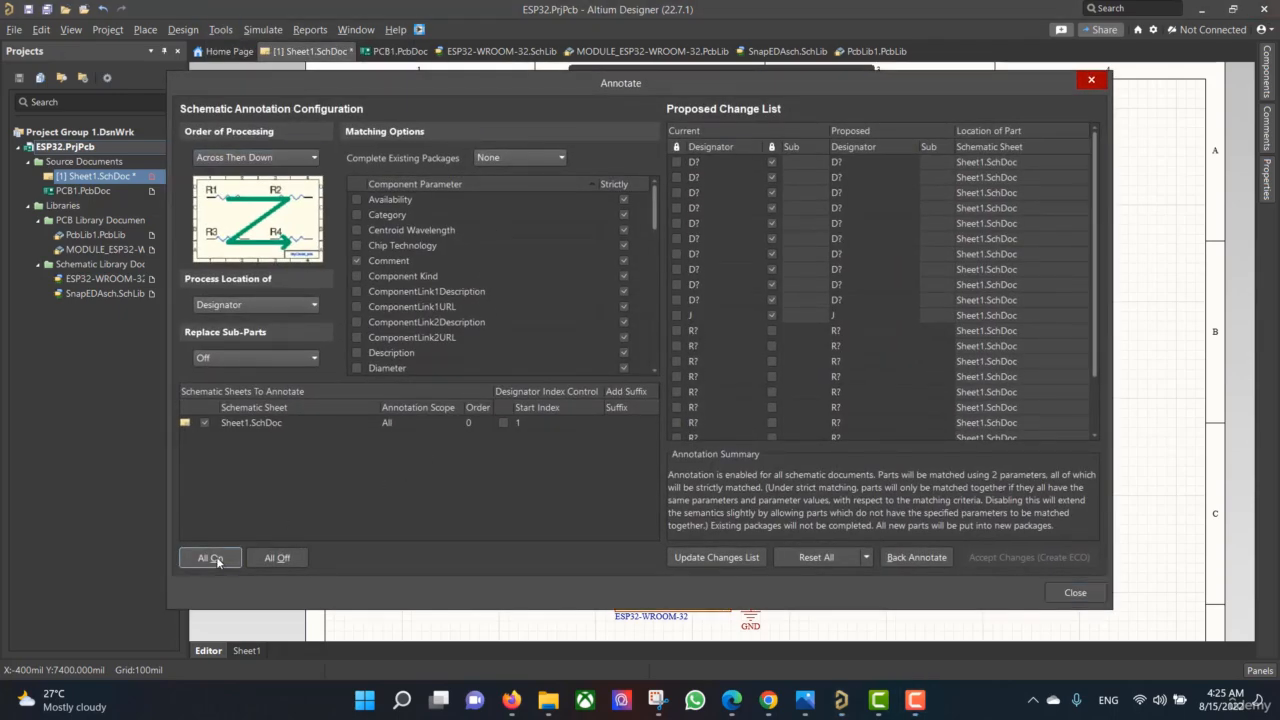
{"action": "left_click", "coordinate": [724, 557]}
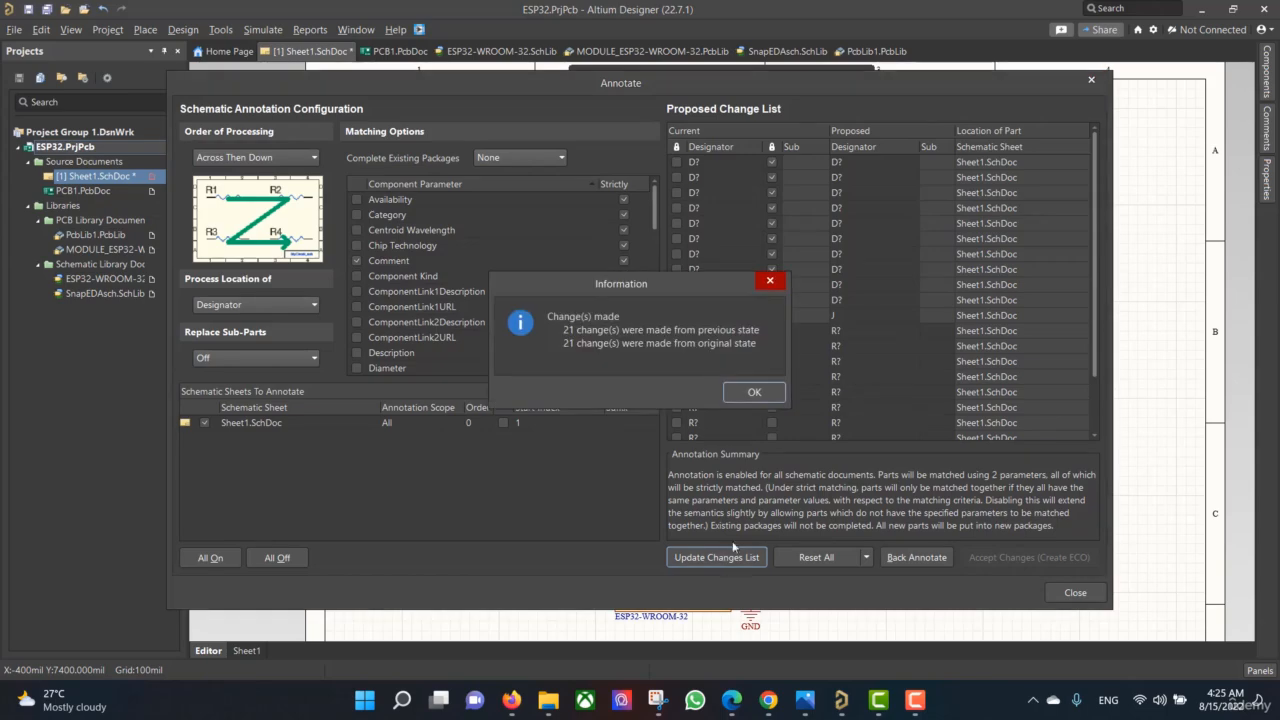
{"action": "left_click", "coordinate": [748, 392]}
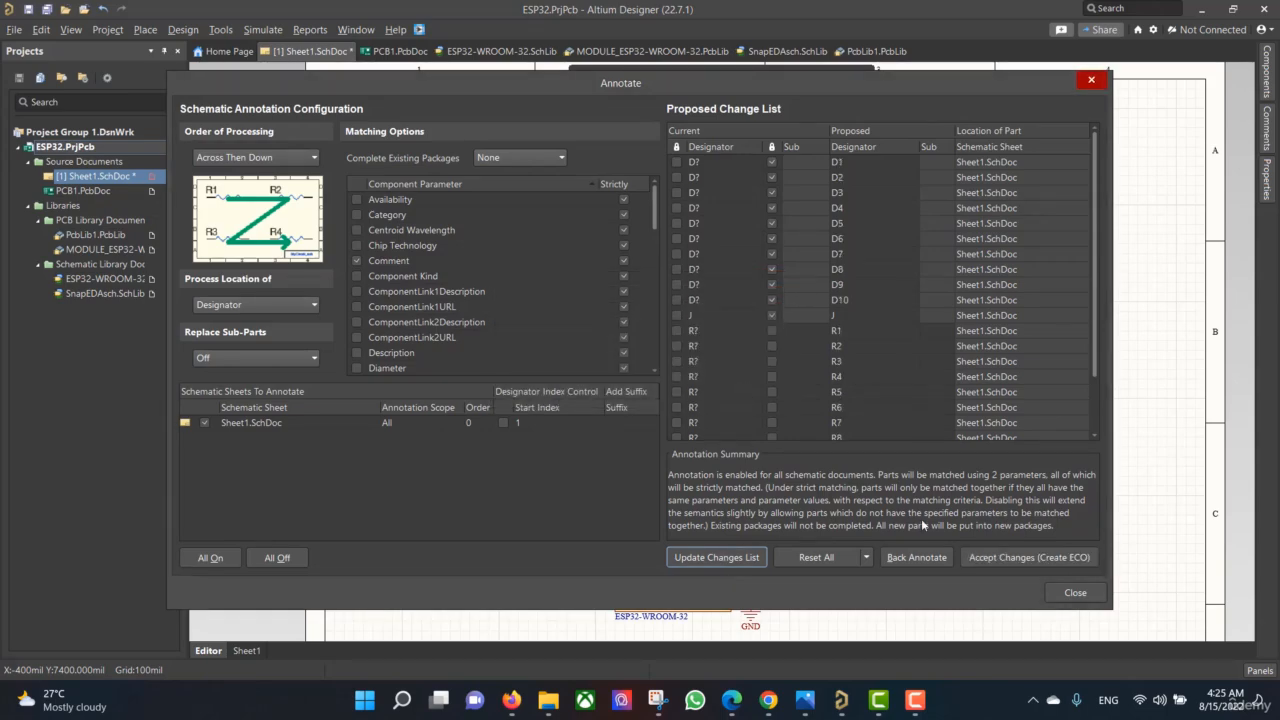
Accept the proposed designators, validate and execute the change order, and close the annotation
{"action": "left_click", "coordinate": [1029, 557]}
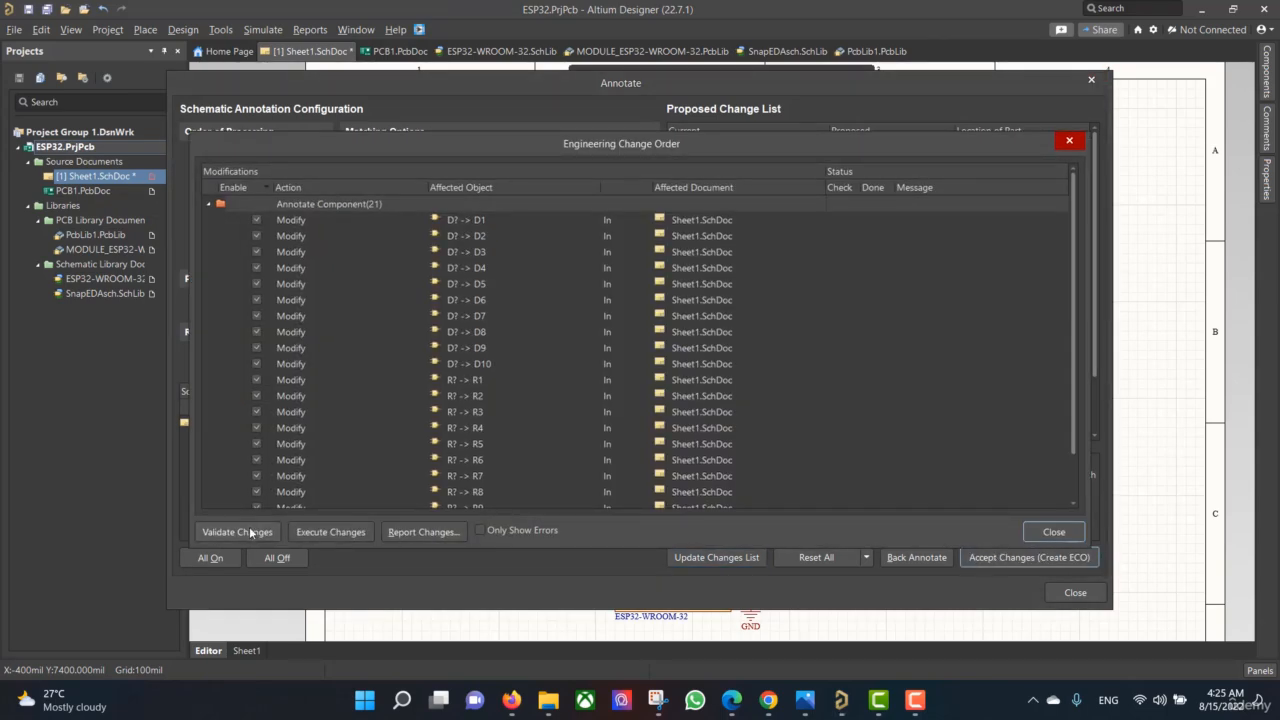
{"action": "left_click", "coordinate": [251, 533]}
{"action": "left_click", "coordinate": [358, 536]}
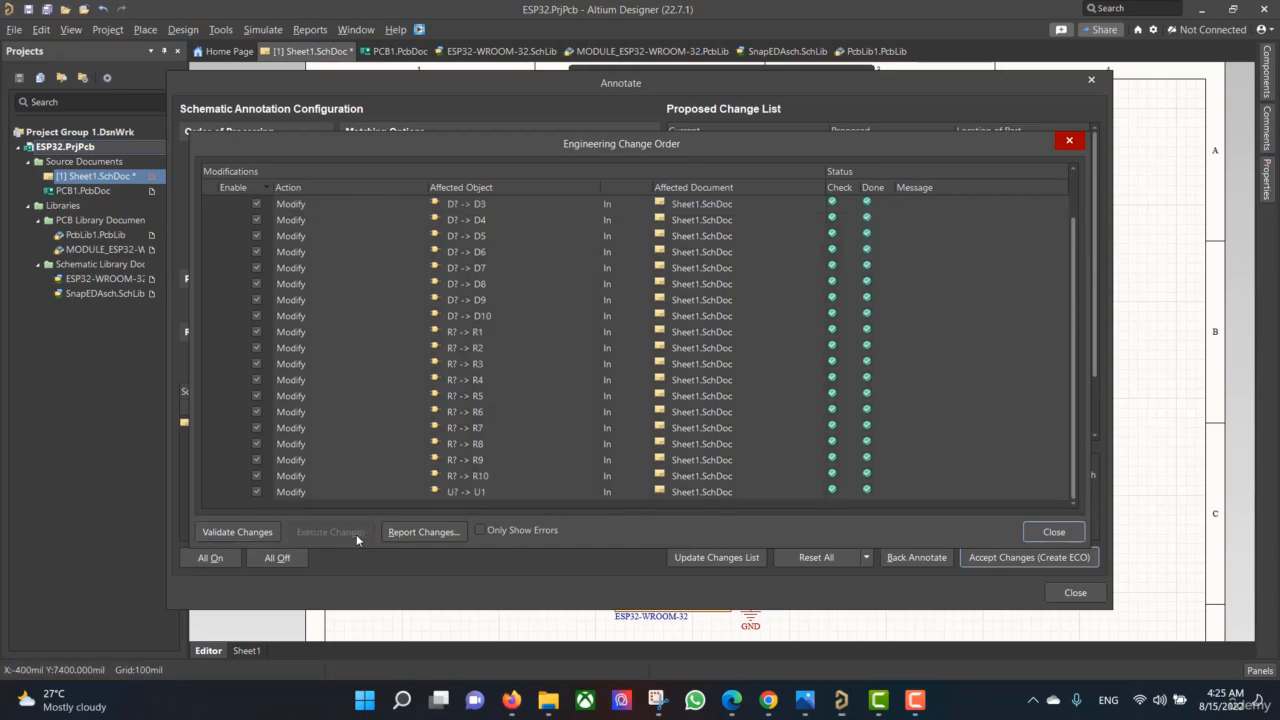
{"action": "left_click", "coordinate": [1045, 535]}
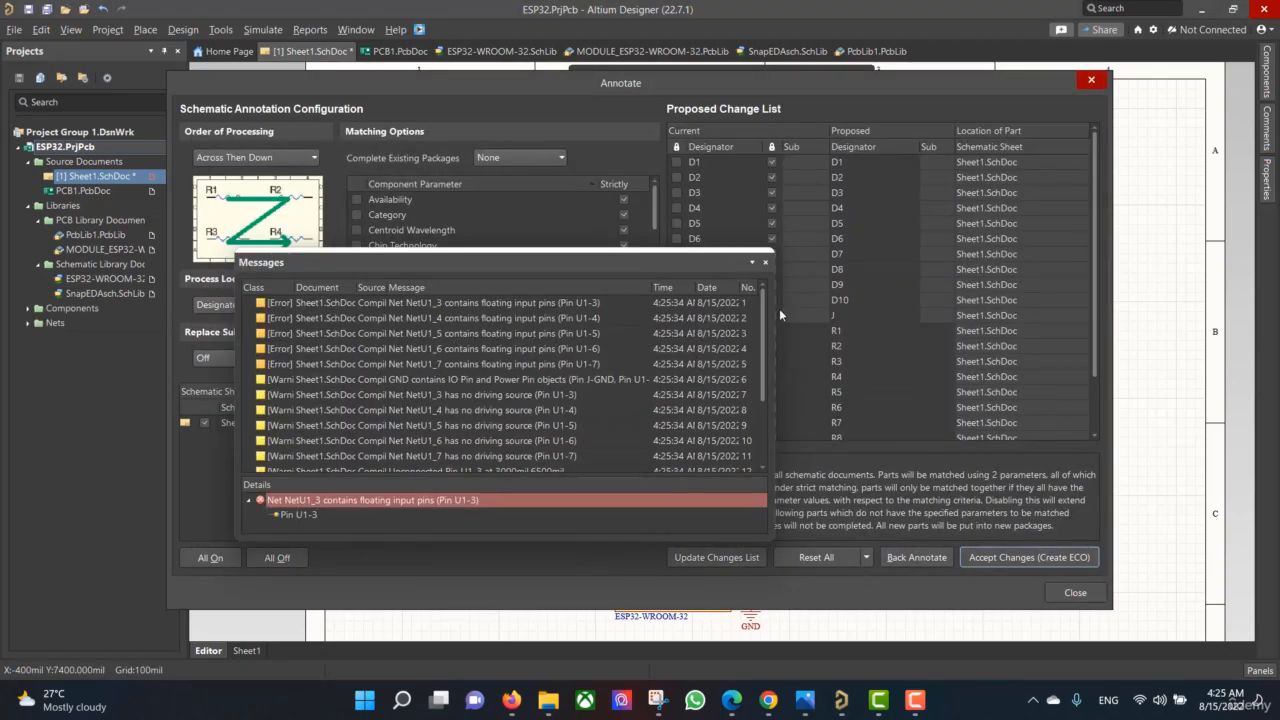
{"action": "left_click", "coordinate": [766, 264]}
{"action": "left_click", "coordinate": [1072, 593]}
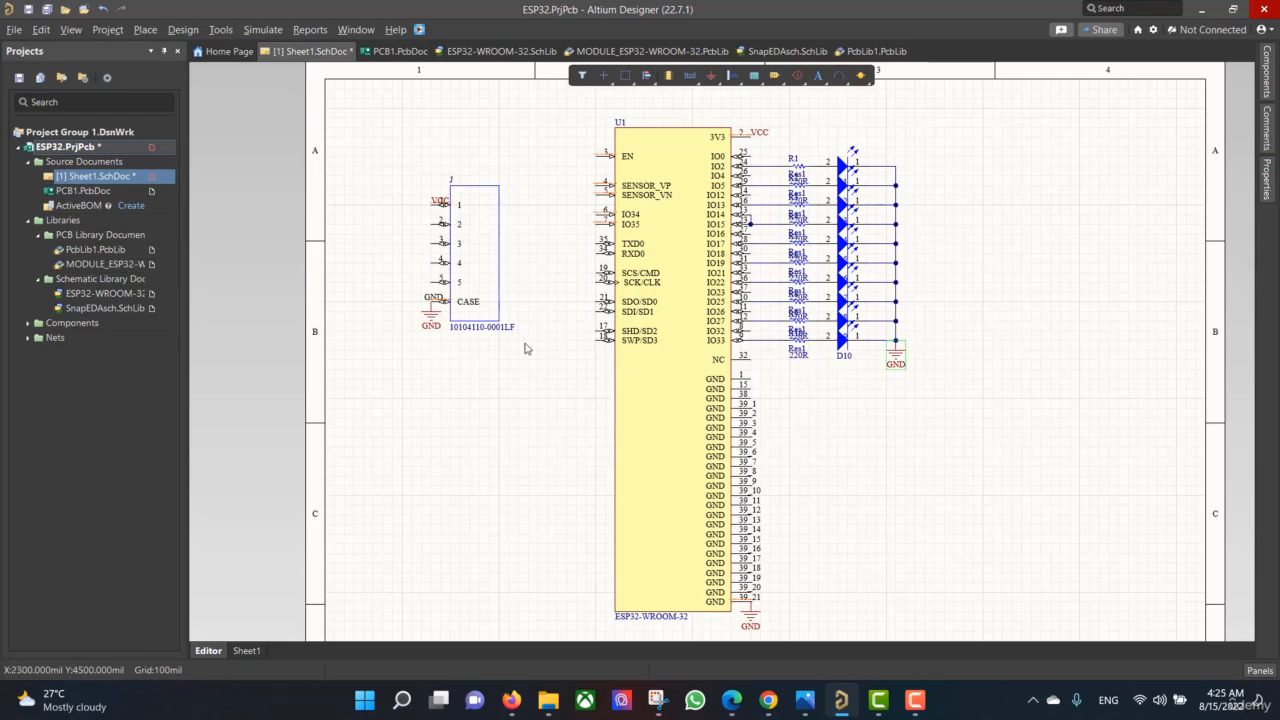
Update PCB1.PcbDoc from the schematic, validating and executing all changes in the change order
{"action": "left_click", "coordinate": [183, 29]}
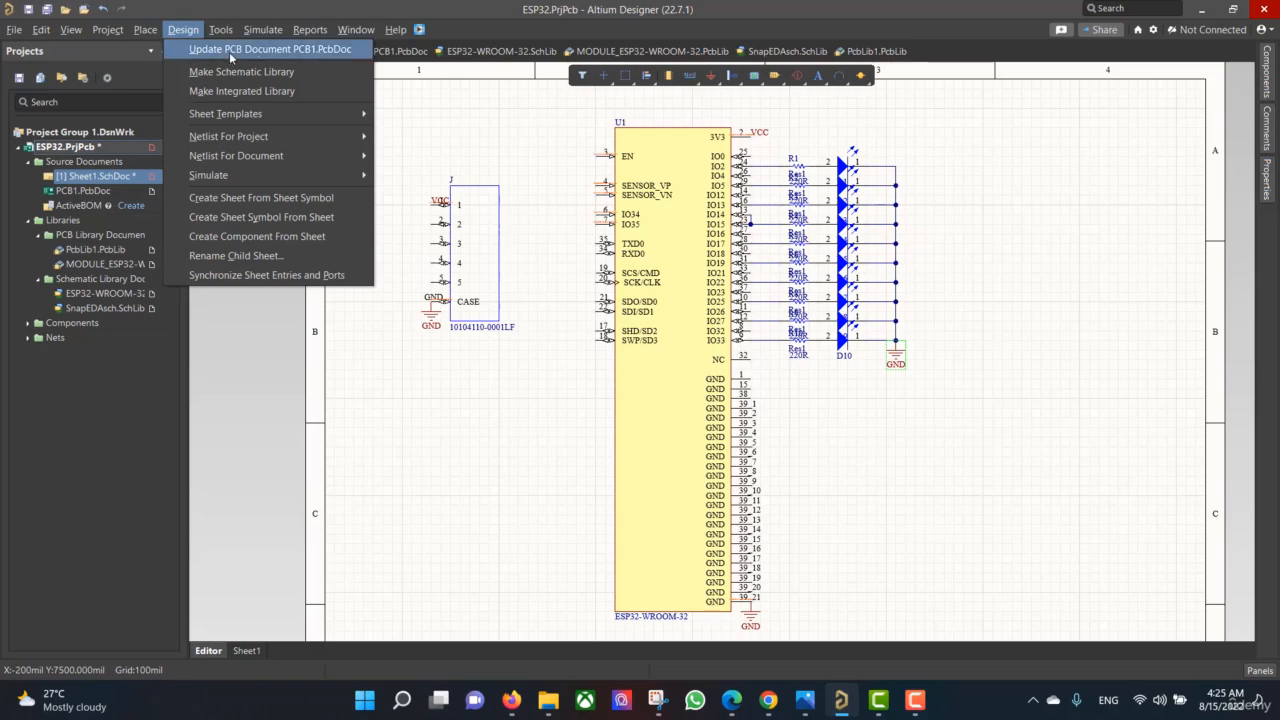
{"action": "left_click", "coordinate": [230, 52]}
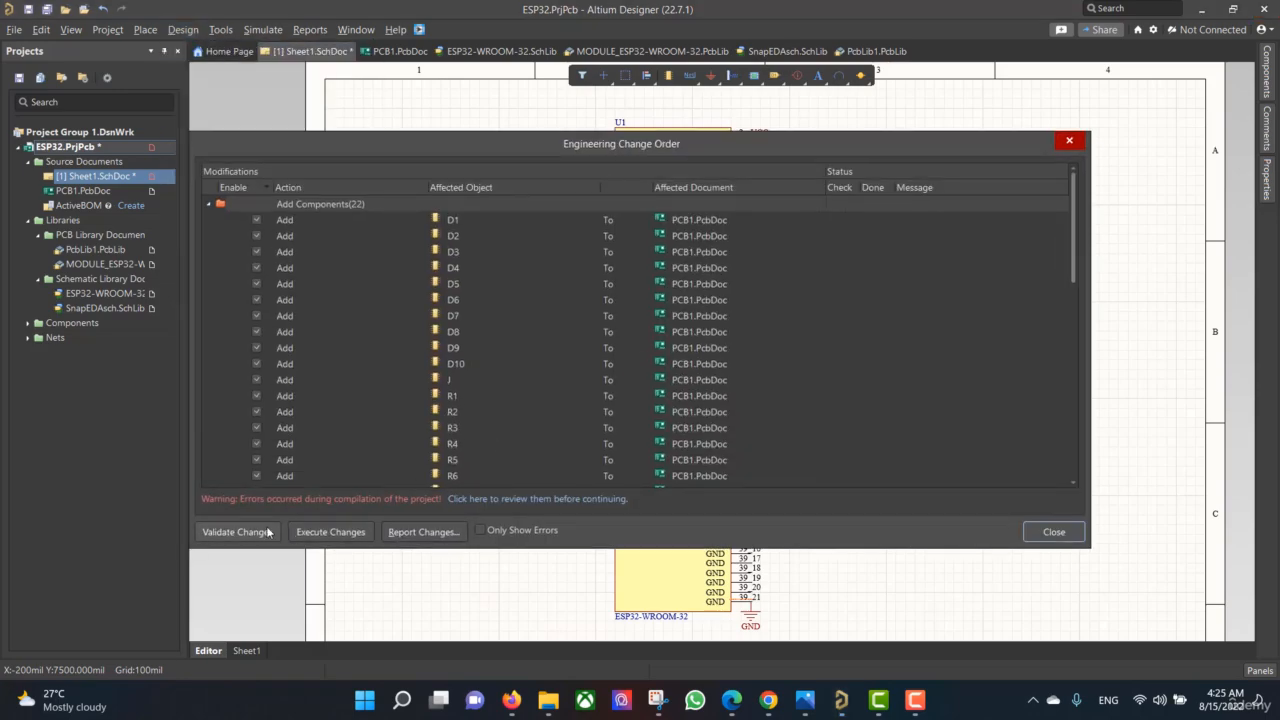
{"action": "left_click", "coordinate": [236, 531]}
{"action": "left_click", "coordinate": [347, 540]}
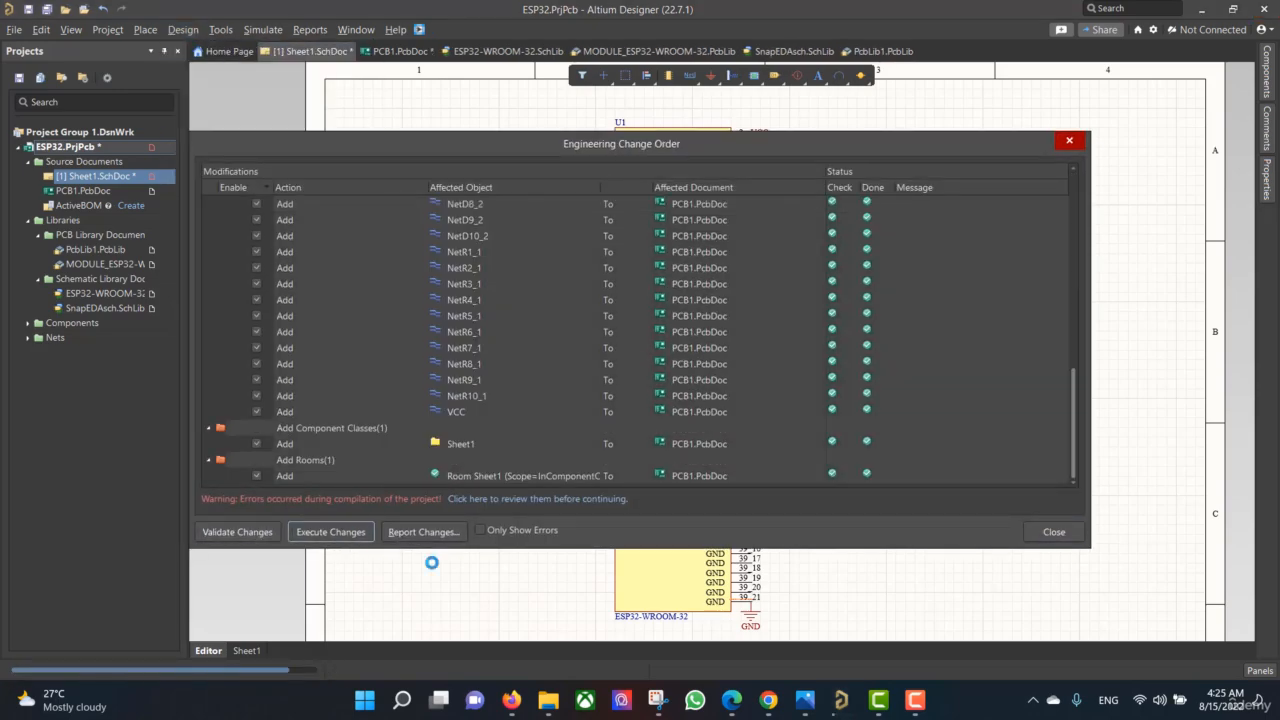
{"action": "left_click", "coordinate": [1054, 531]}
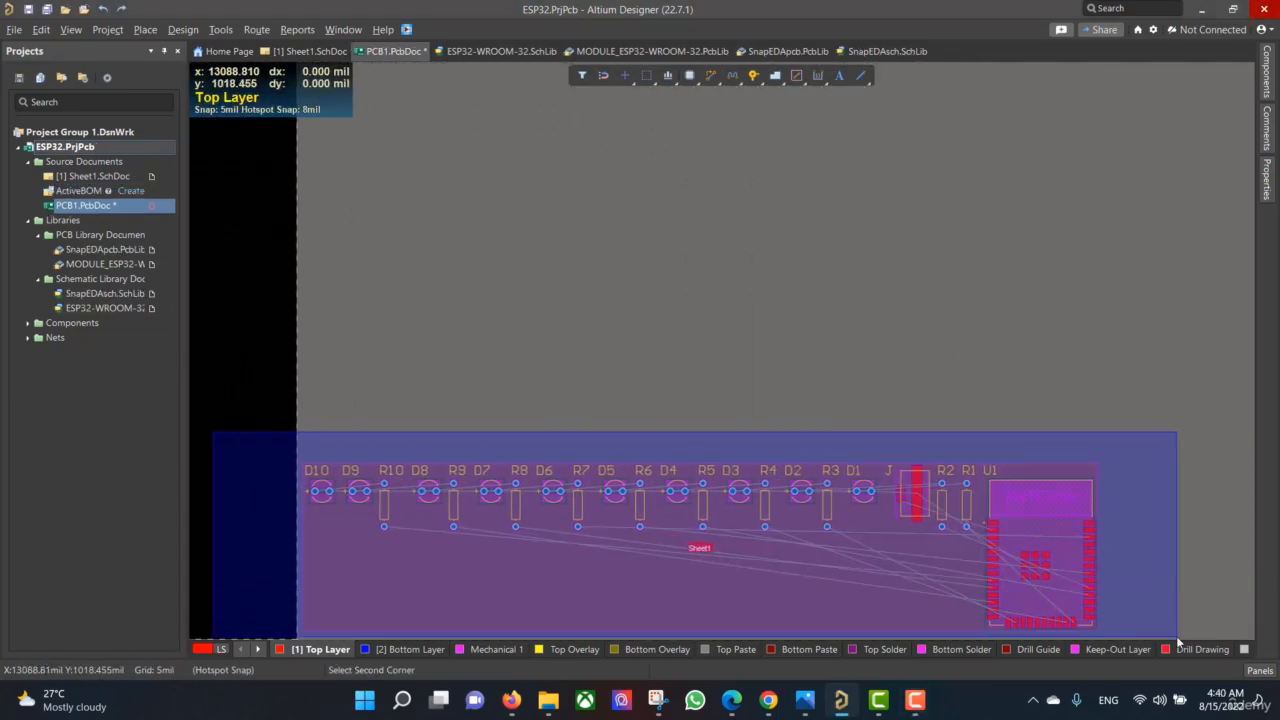
Move all imported components together into the upper part of the board area and delete the Sheet1 room
{"action": "left_click", "coordinate": [1174, 628]}
{"action": "left_click_drag", "start_coordinate": [1045, 580], "coordinate": [455, 326]}
{"action": "left_click_drag", "start_coordinate": [296, 293], "coordinate": [992, 250]}
{"action": "left_click", "coordinate": [734, 309]}
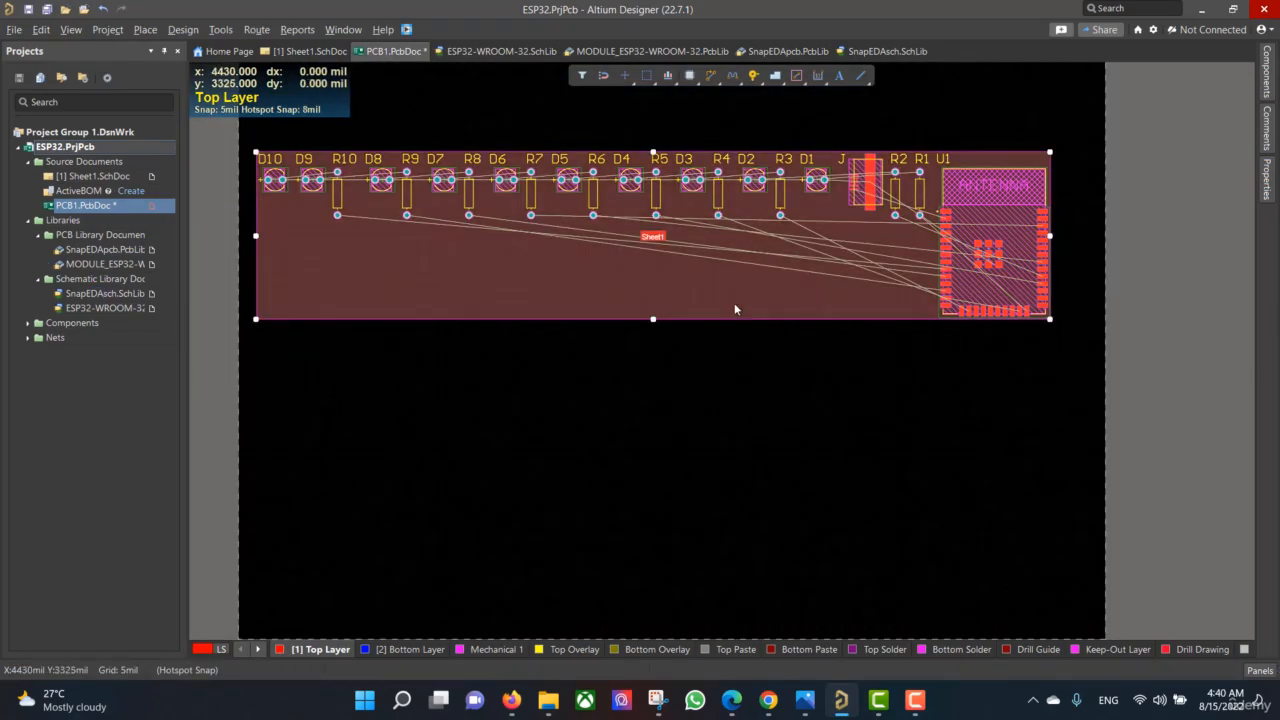
{"action": "key", "text": "Delete"}
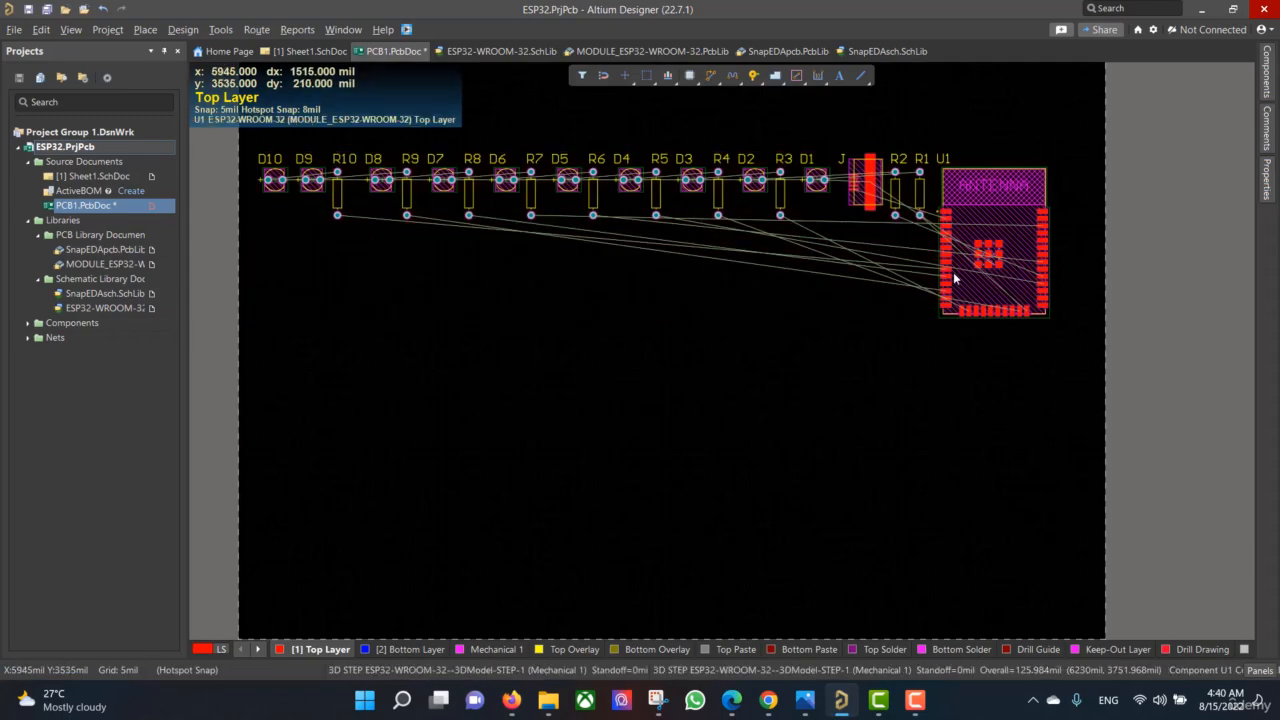
Place the ESP32 module U1 near the middle of the board with the USB connector J below it
{"action": "left_click_drag", "start_coordinate": [955, 280], "coordinate": [622, 359]}
{"action": "left_click_drag", "start_coordinate": [866, 180], "coordinate": [632, 470]}
{"action": "left_click_drag", "start_coordinate": [908, 205], "coordinate": [734, 280]}
{"action": "left_click_drag", "start_coordinate": [781, 200], "coordinate": [762, 282]}
{"action": "left_click_drag", "start_coordinate": [754, 180], "coordinate": [736, 212]}
{"action": "key", "text": "ctrl+z"}
{"action": "key", "text": "ctrl+z"}
{"action": "key", "text": "ctrl+z"}
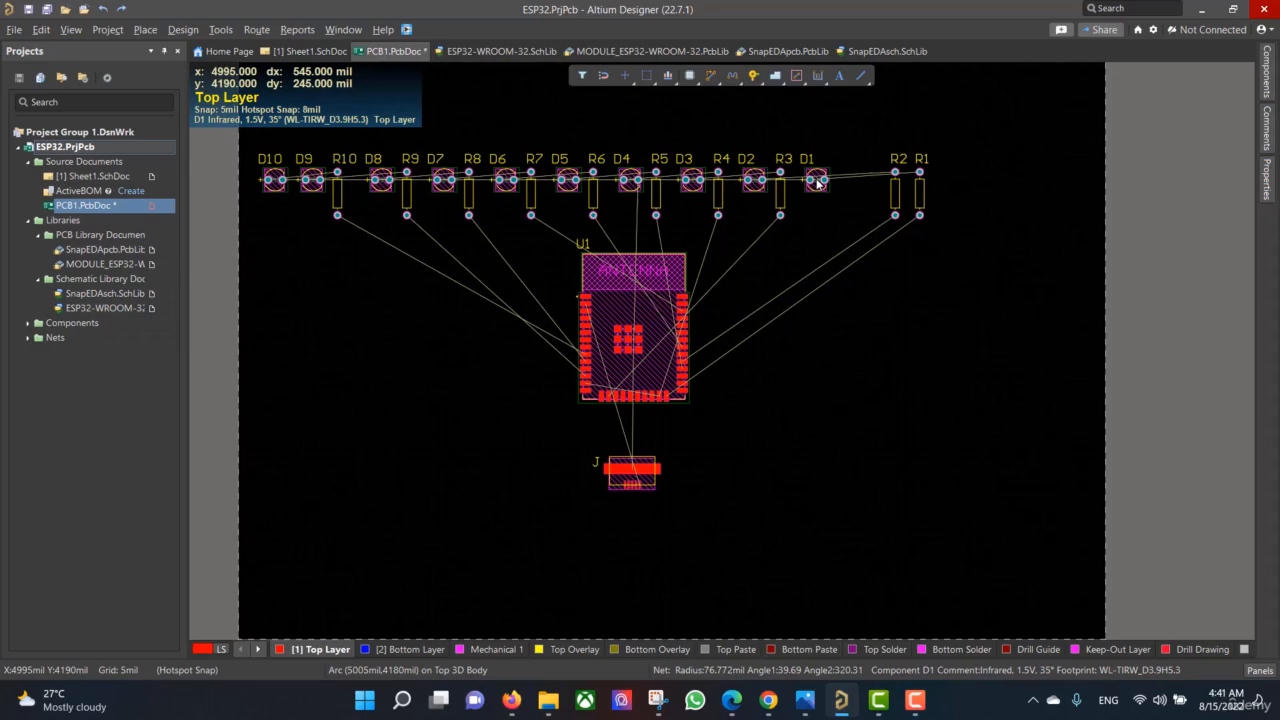
Rotate LEDs D1 to D4 upright and arrange them in a row above and right of the module, with R1 to R4 beneath them
{"action": "left_click_drag", "start_coordinate": [816, 183], "coordinate": [845, 173]}
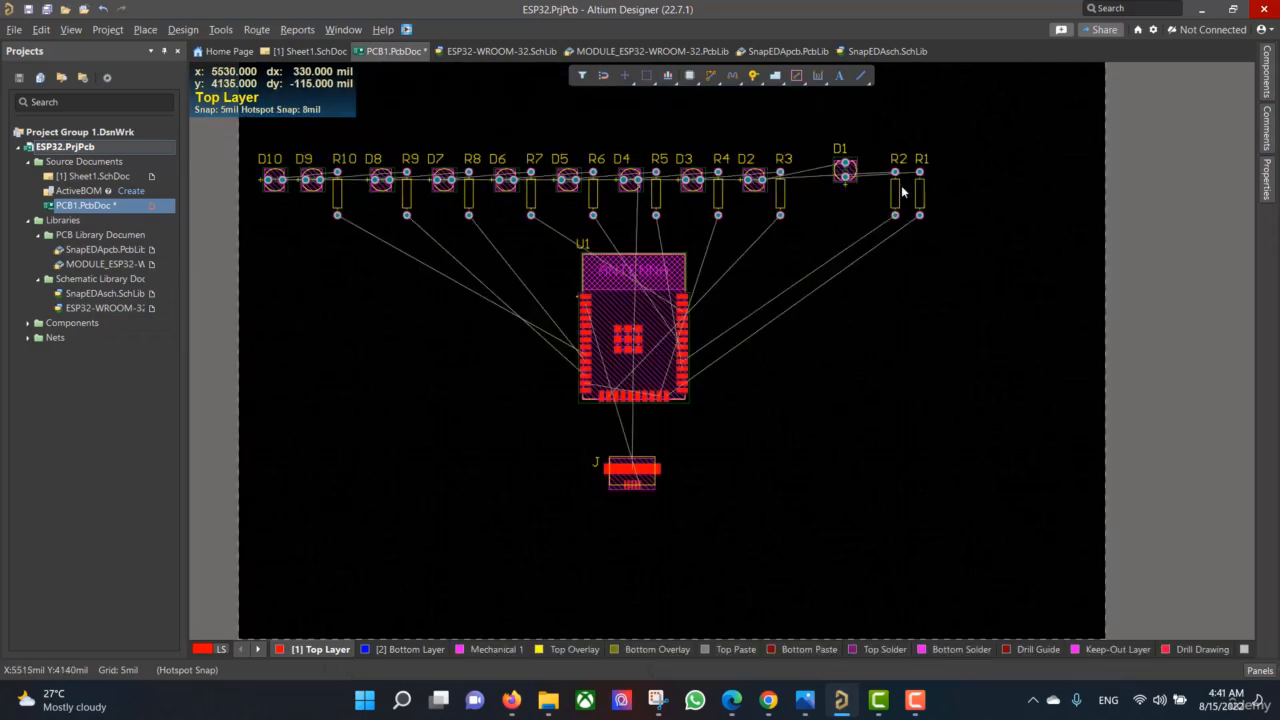
{"action": "left_click_drag", "start_coordinate": [920, 193], "coordinate": [845, 224]}
{"action": "left_click_drag", "start_coordinate": [755, 186], "coordinate": [901, 156]}
{"action": "left_click_drag", "start_coordinate": [895, 195], "coordinate": [895, 219]}
{"action": "left_click_drag", "start_coordinate": [904, 156], "coordinate": [895, 170]}
{"action": "left_click_drag", "start_coordinate": [779, 195], "coordinate": [791, 242]}
{"action": "left_click_drag", "start_coordinate": [692, 180], "coordinate": [735, 227]}
{"action": "key", "text": "space"}
{"action": "key", "text": "space"}
Rotate LEDs D5 and D6 upright to continue the row left of D4, and place resistors R5 to R7 beneath the row
{"action": "left_click_drag", "start_coordinate": [631, 180], "coordinate": [674, 213]}
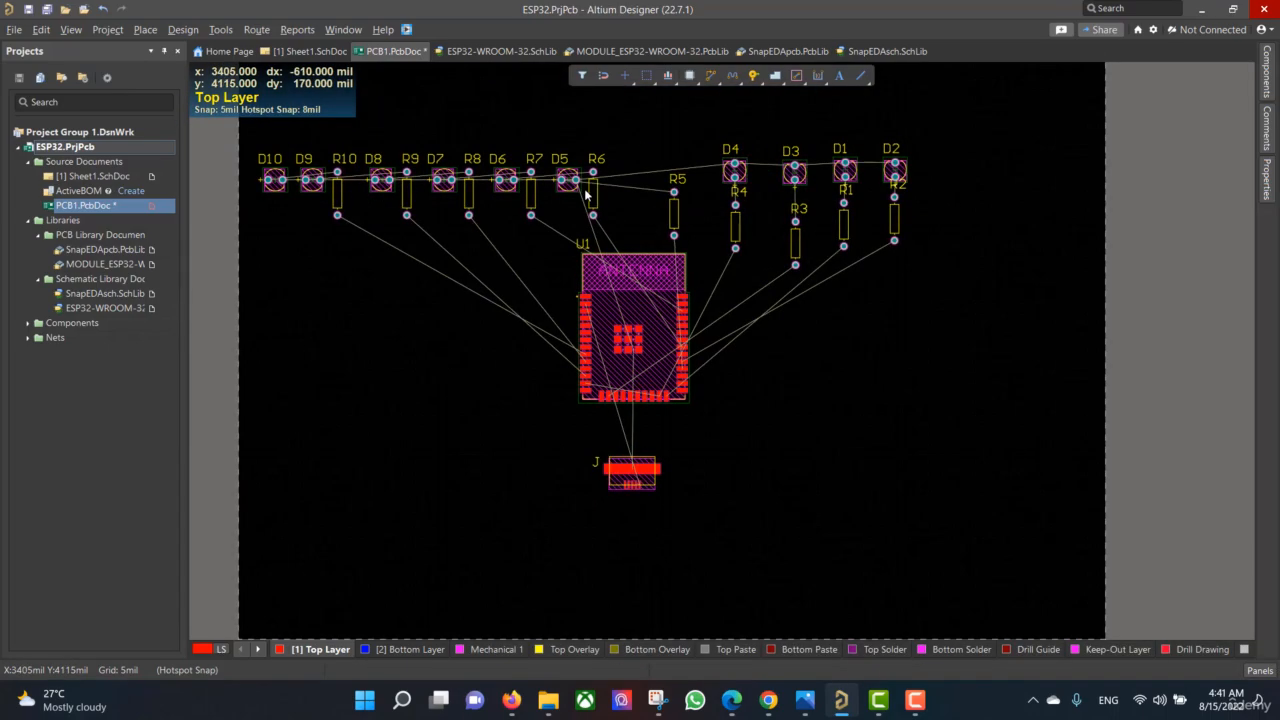
{"action": "key", "text": "space"}
{"action": "left_click_drag", "start_coordinate": [568, 180], "coordinate": [676, 163]}
{"action": "left_click_drag", "start_coordinate": [590, 190], "coordinate": [621, 202]}
{"action": "key", "text": "space"}
{"action": "left_click_drag", "start_coordinate": [506, 180], "coordinate": [580, 208]}
{"action": "key", "text": "space"}
Rotate LEDs D7 to D10 upright to complete the row on its left side, and place resistors R8 to R10 beneath them
{"action": "left_click_drag", "start_coordinate": [444, 180], "coordinate": [581, 160]}
{"action": "left_click_drag", "start_coordinate": [469, 189], "coordinate": [524, 220]}
{"action": "key", "text": "space"}
{"action": "left_click_drag", "start_coordinate": [383, 180], "coordinate": [519, 160]}
{"action": "left_click_drag", "start_coordinate": [406, 195], "coordinate": [475, 210]}
{"action": "key", "text": "space"}
{"action": "left_click_drag", "start_coordinate": [312, 179], "coordinate": [427, 168]}
{"action": "key", "text": "space"}
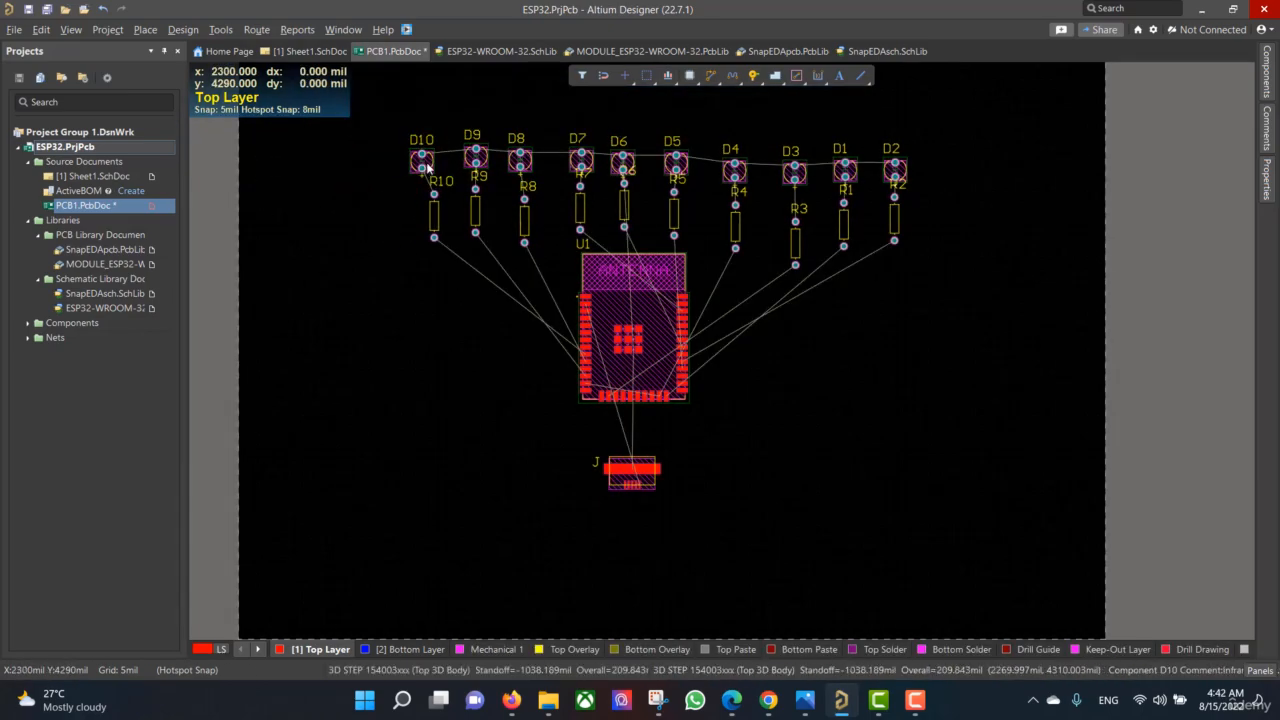
Open the properties of resistor R2 beneath LED D2
{"action": "double_click", "coordinate": [894, 220]}
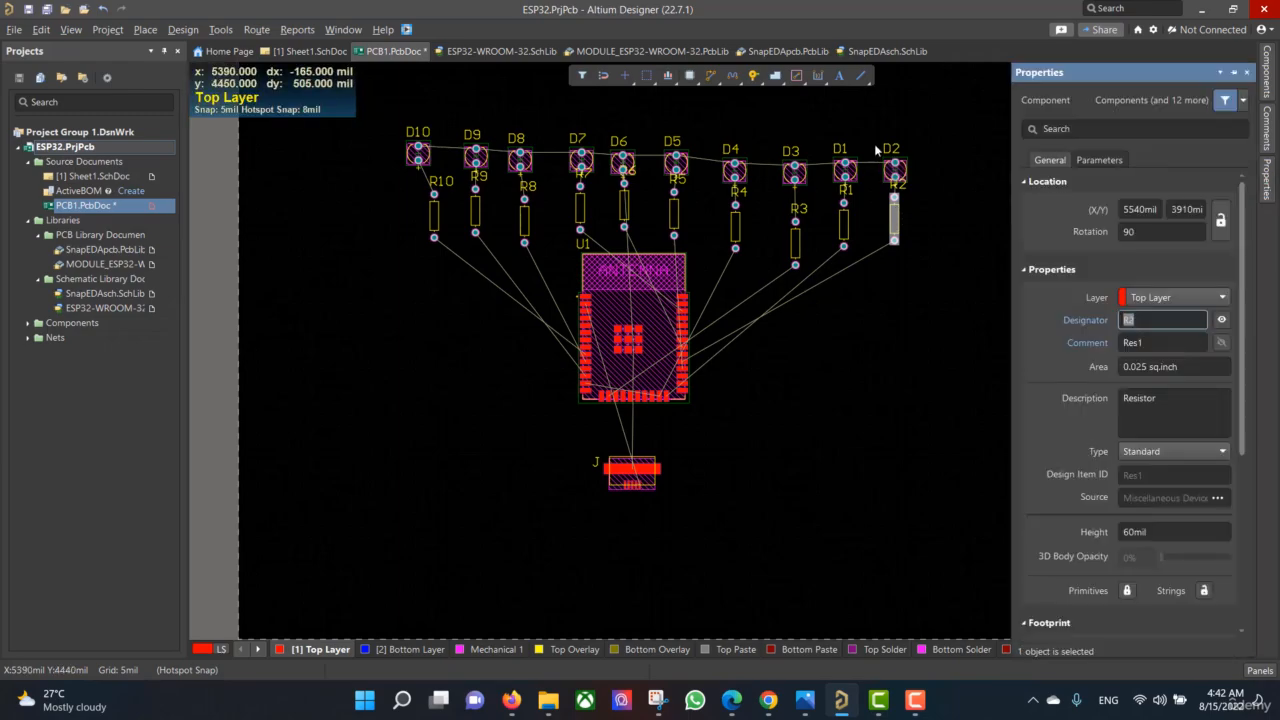
{"action": "left_click_drag", "start_coordinate": [876, 150], "coordinate": [945, 288]}
{"action": "mouse_move", "coordinate": [1262, 208]}
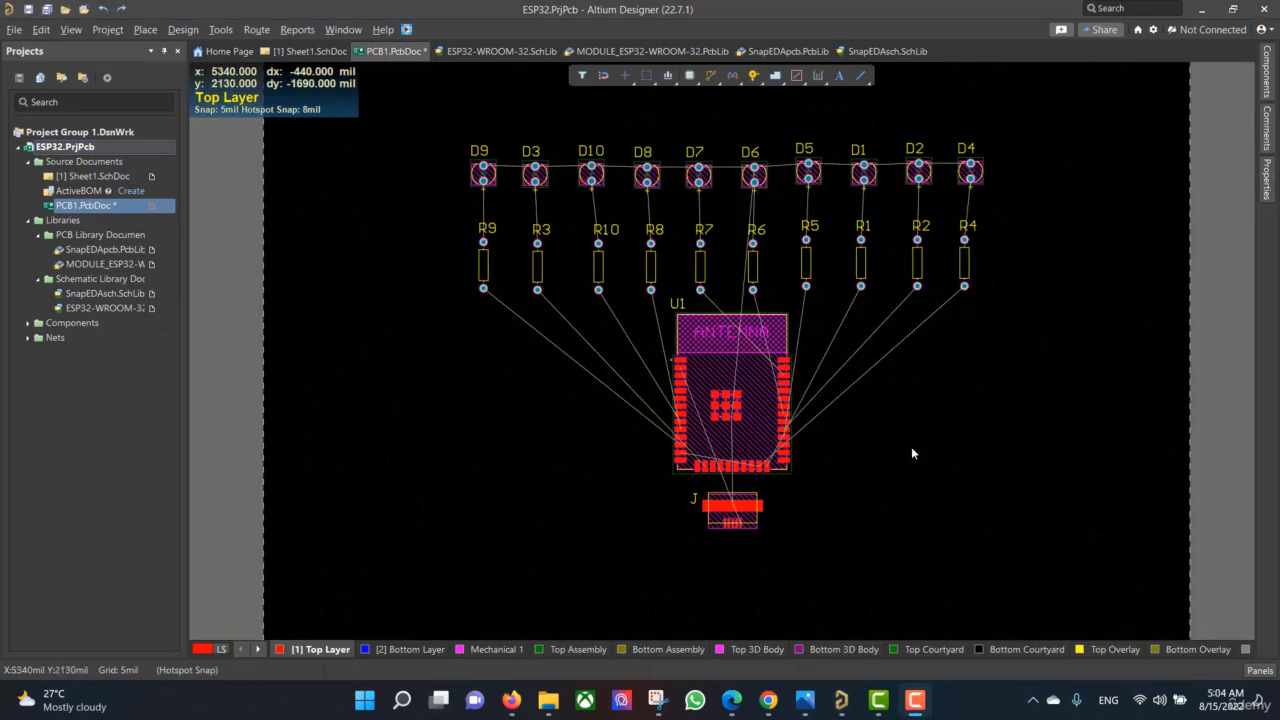
Move the whole row of ten LEDs down, closer to the resistor row
{"action": "left_click_drag", "start_coordinate": [451, 126], "coordinate": [1002, 210]}
{"action": "scroll", "coordinate": [914, 363], "scroll_direction": "right", "scroll_amount": 1, "text": "shift"}
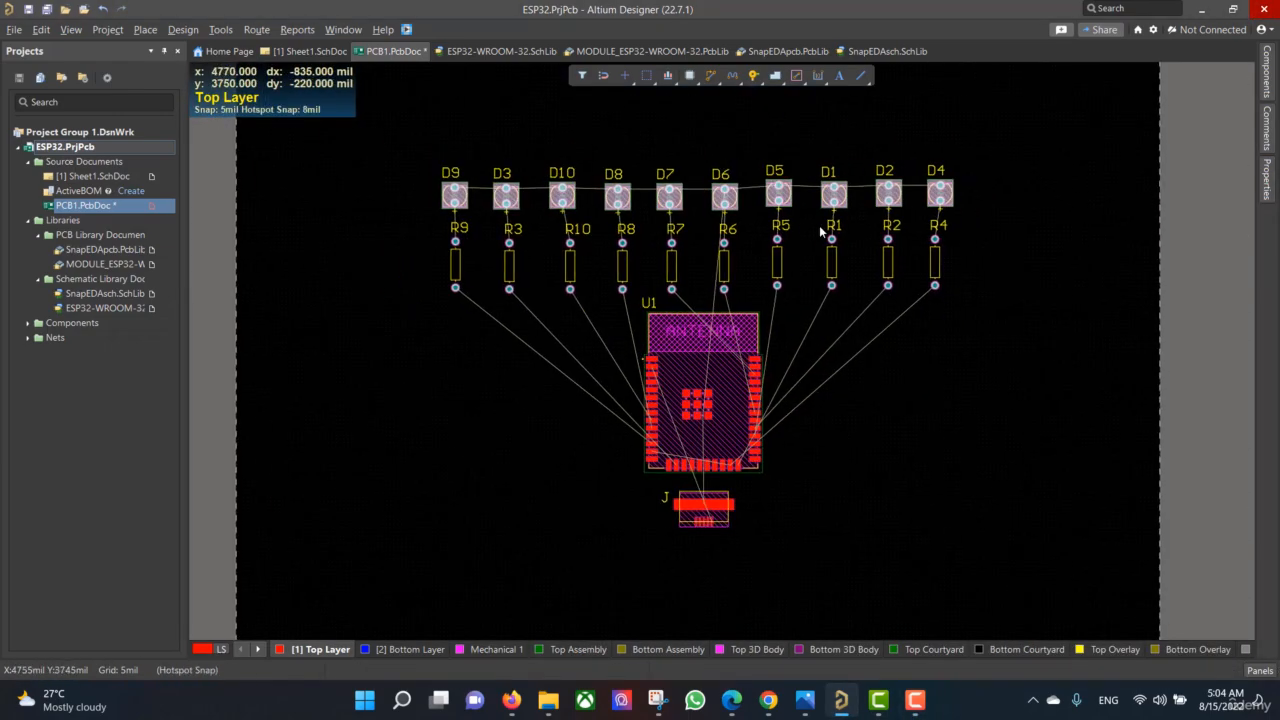
{"action": "left_click_drag", "start_coordinate": [386, 149], "coordinate": [958, 215]}
{"action": "left_click", "coordinate": [998, 272]}
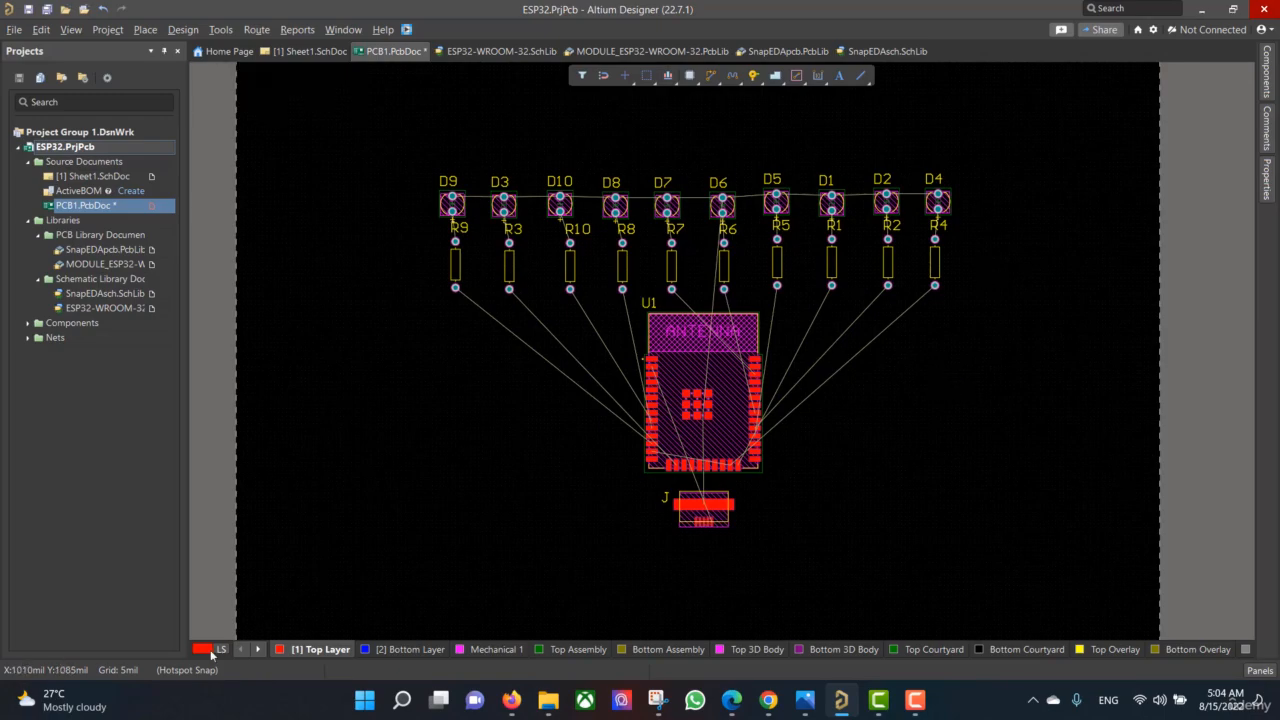
On the Mechanical 1 layer, draw the board outline above the LEDs, down the right side, around the resistors and down past connector J
{"action": "key", "text": "l"}
{"action": "left_click", "coordinate": [493, 649]}
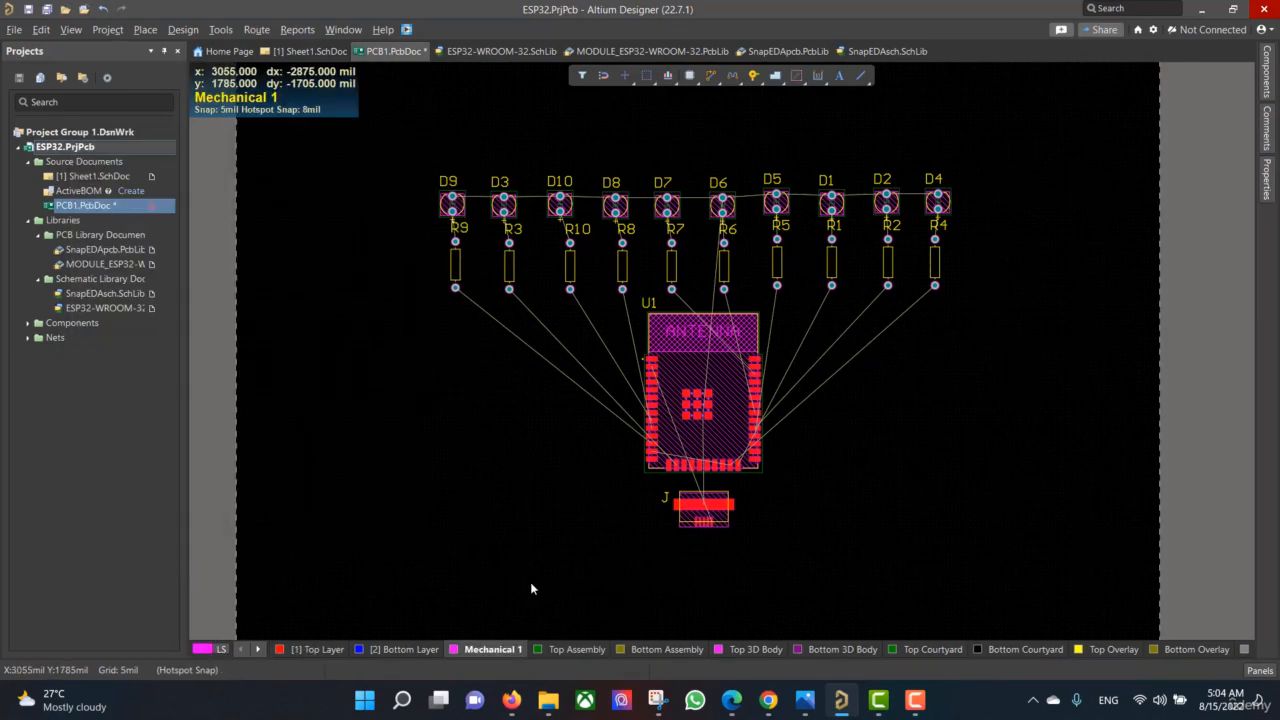
{"action": "left_click", "coordinate": [860, 75]}
{"action": "left_click", "coordinate": [432, 163]}
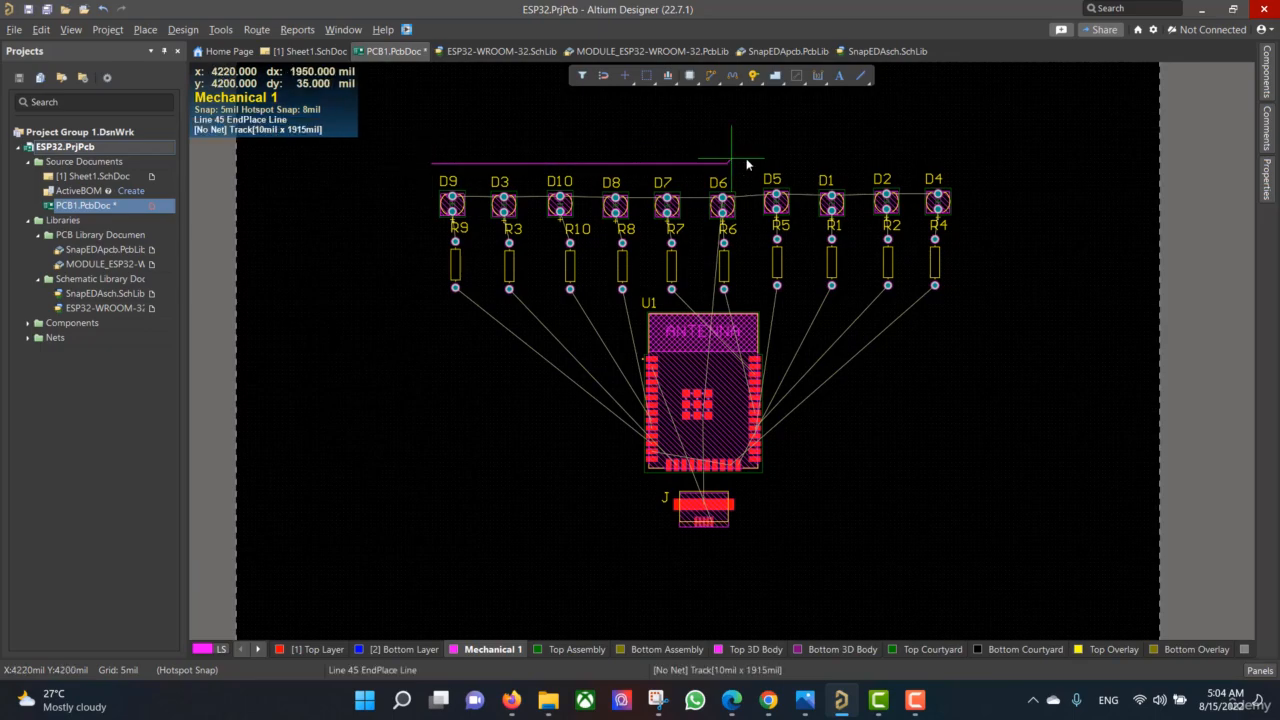
{"action": "left_click", "coordinate": [953, 312]}
{"action": "left_click", "coordinate": [786, 318]}
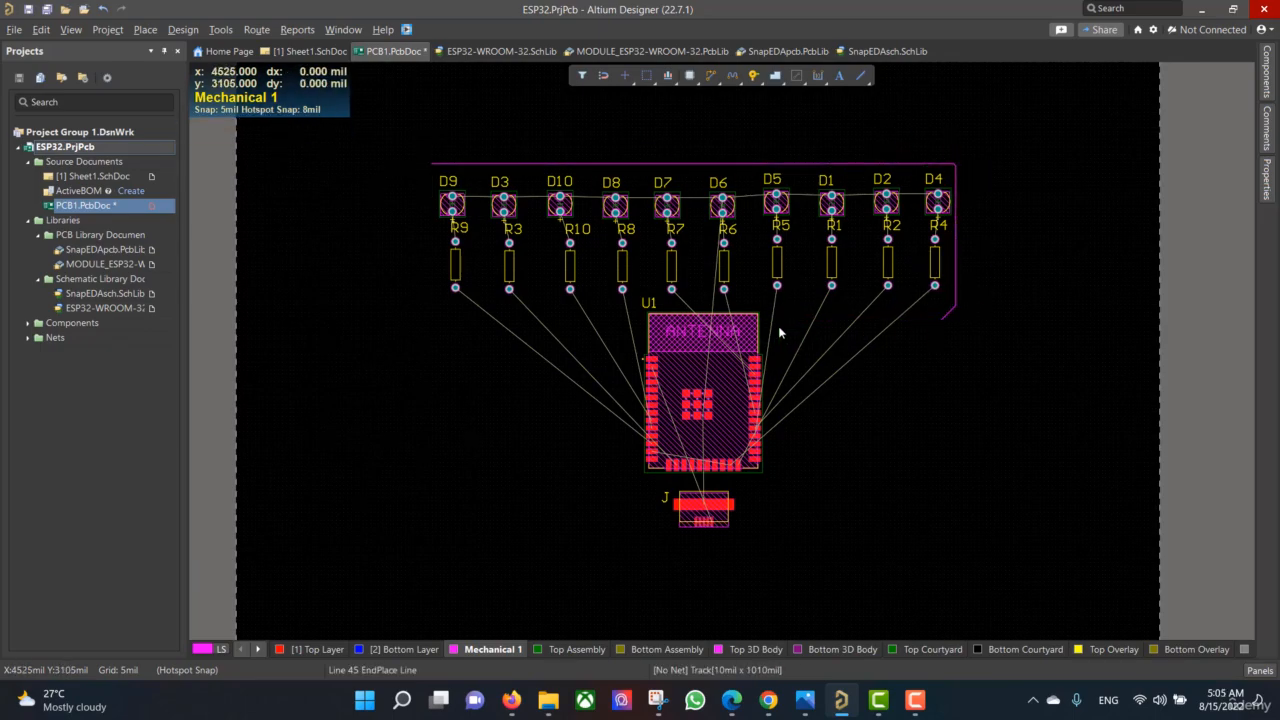
{"action": "left_click", "coordinate": [763, 540]}
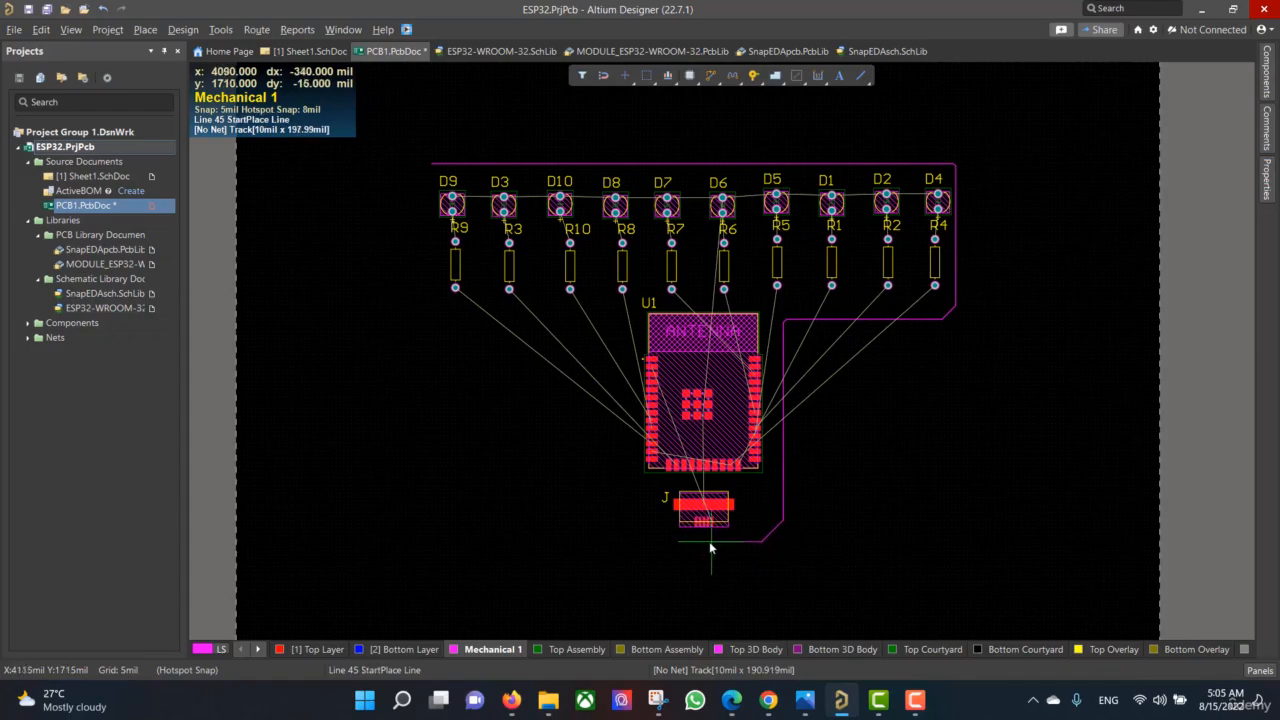
Continue the outline below connector J, up the left side of U1 and around the left resistors, closing it above LED D9
{"action": "left_click", "coordinate": [622, 527]}
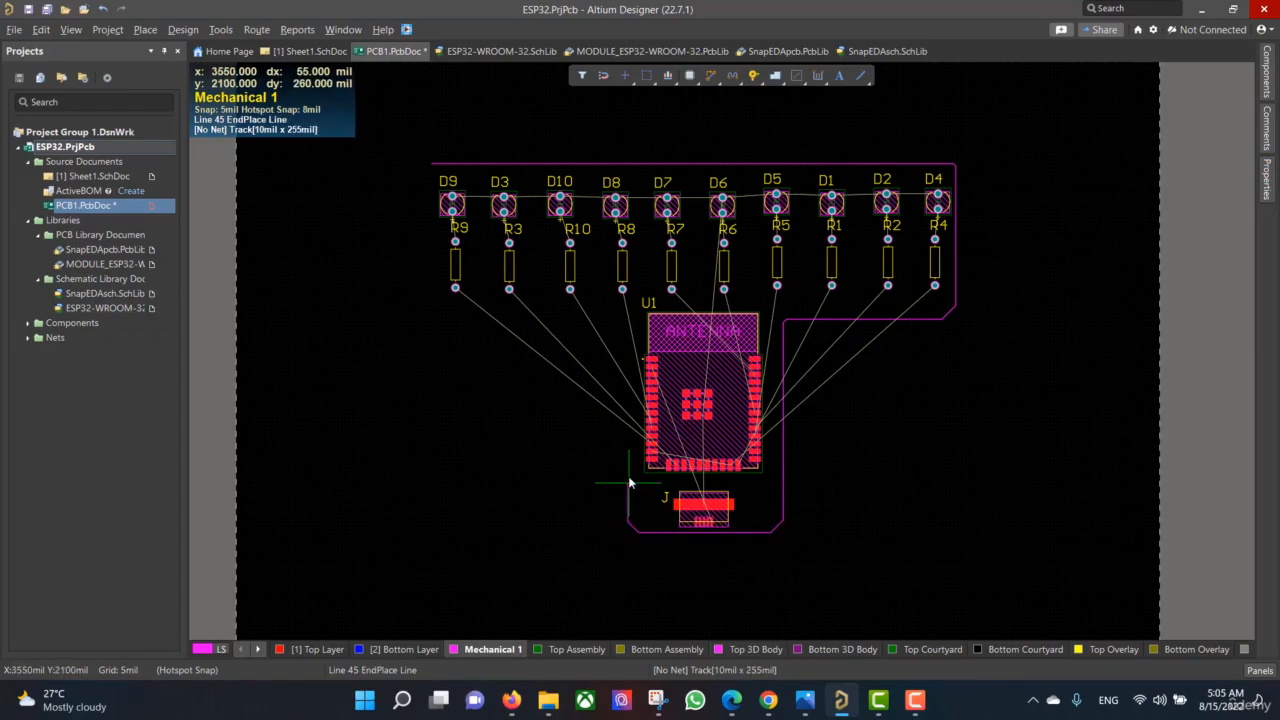
{"action": "left_click", "coordinate": [627, 320]}
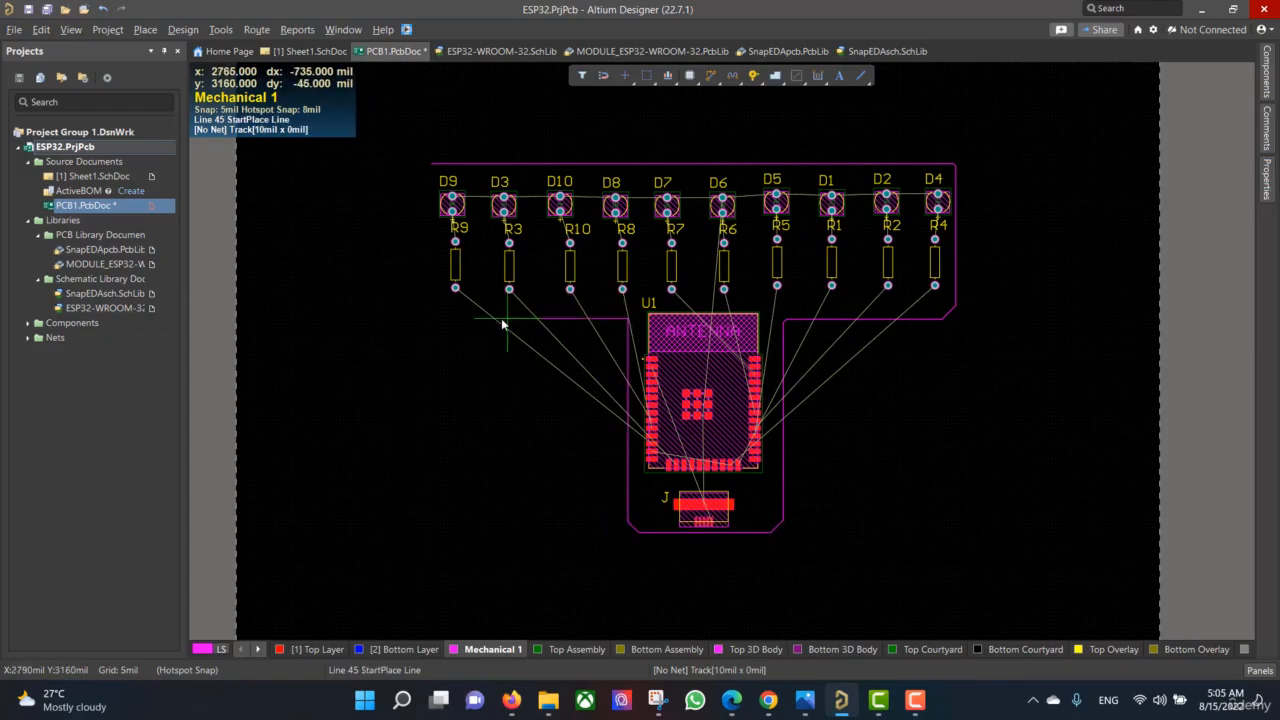
{"action": "right_click", "coordinate": [433, 325]}
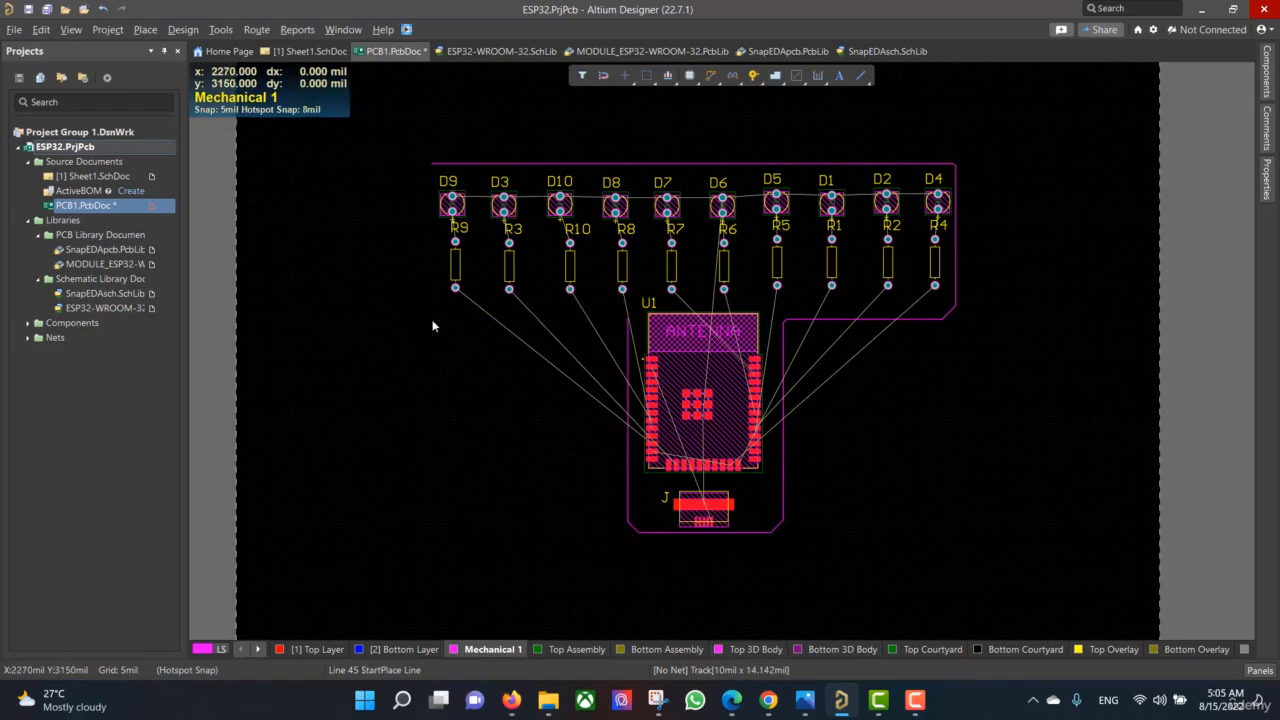
{"action": "scroll", "coordinate": [432, 170], "scroll_direction": "up", "scroll_amount": 1, "text": "ctrl"}
{"action": "left_click", "coordinate": [432, 168]}
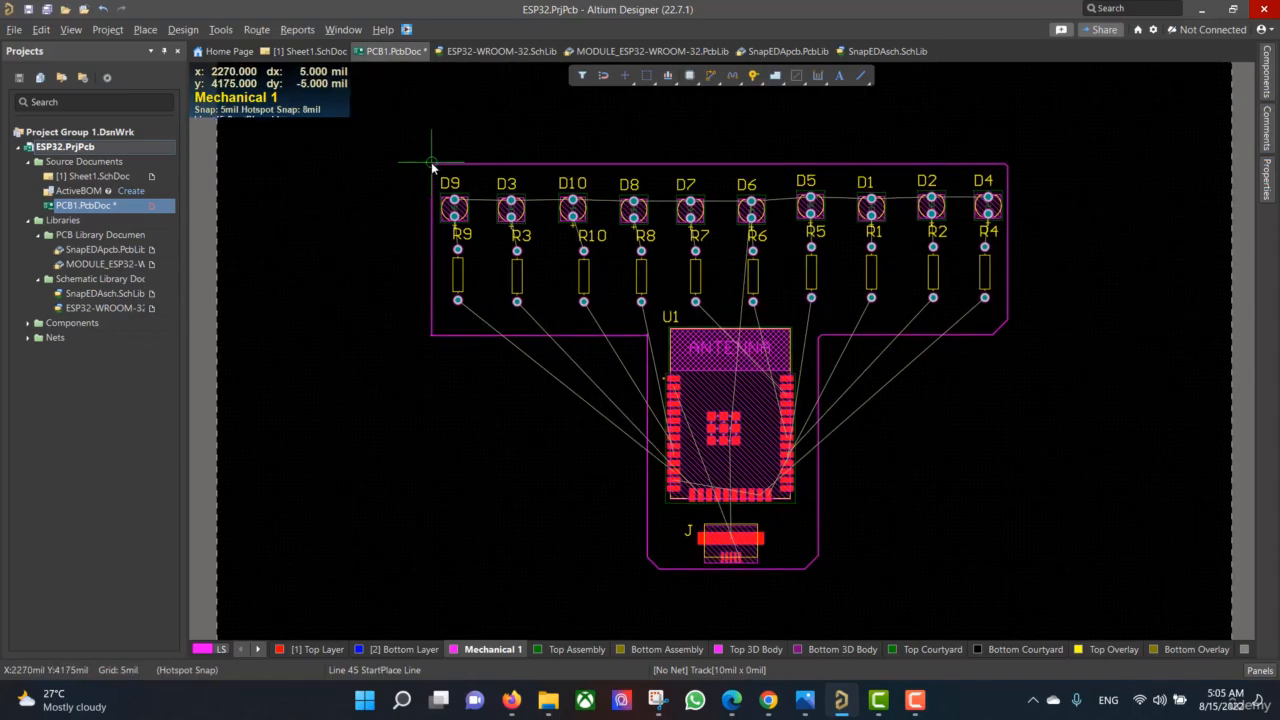
{"action": "right_click", "coordinate": [441, 141]}
{"action": "scroll", "coordinate": [600, 445], "scroll_direction": "down", "scroll_amount": 9}
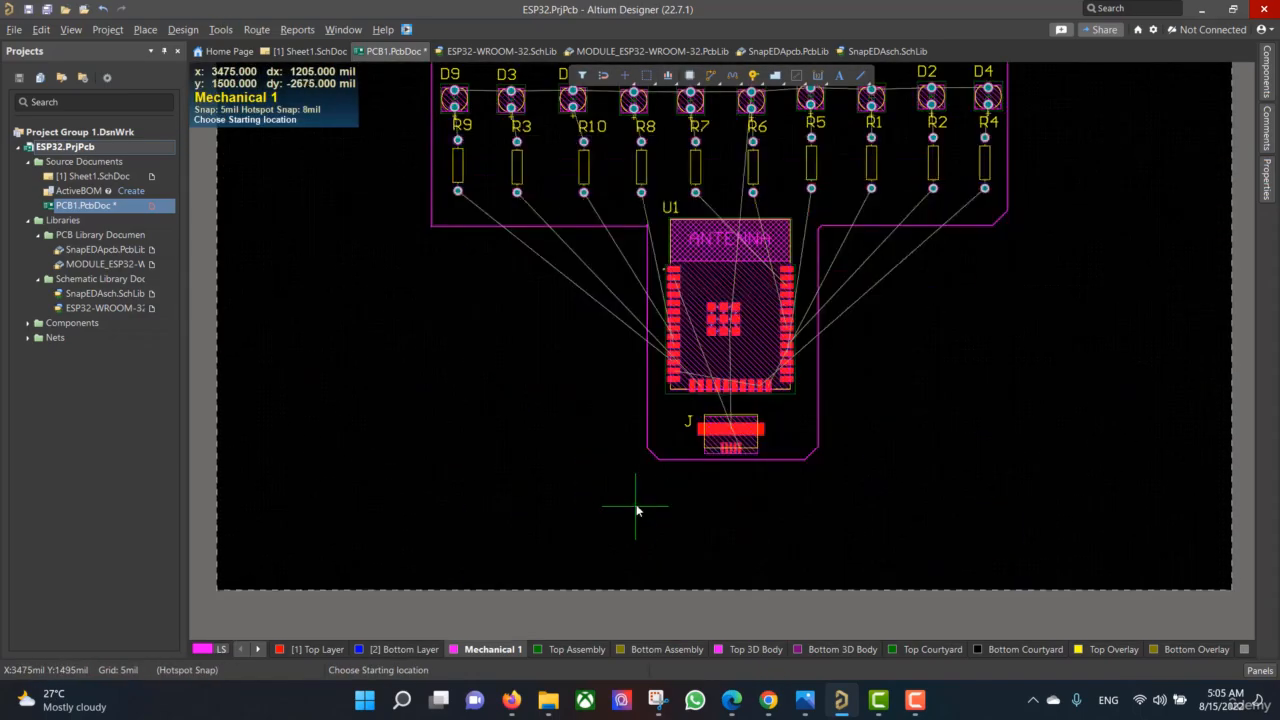
{"action": "scroll", "coordinate": [637, 508], "scroll_direction": "up", "scroll_amount": 1}
{"action": "right_click", "coordinate": [637, 508]}
Select the closed outline together with the components inside it and define the board shape from the selected objects
{"action": "left_click", "coordinate": [183, 29]}
{"action": "mouse_move", "coordinate": [300, 129]}
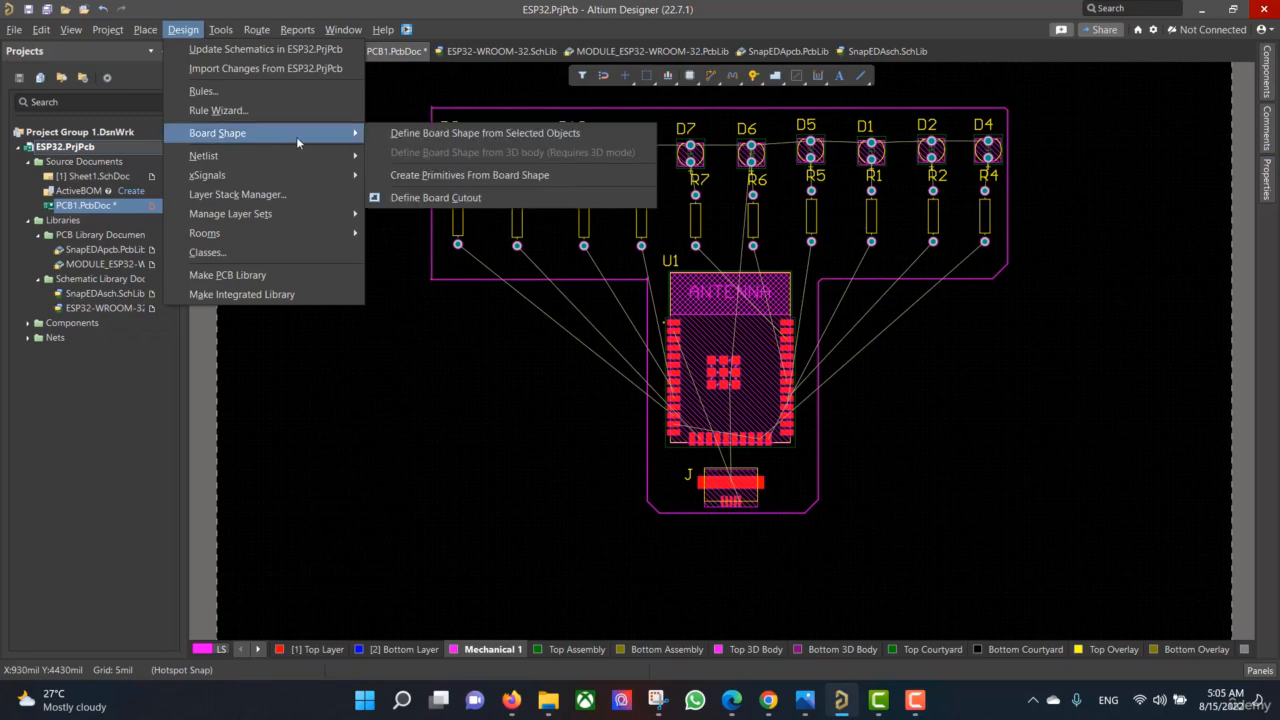
{"action": "left_click", "coordinate": [500, 129]}
{"action": "left_click", "coordinate": [762, 398]}
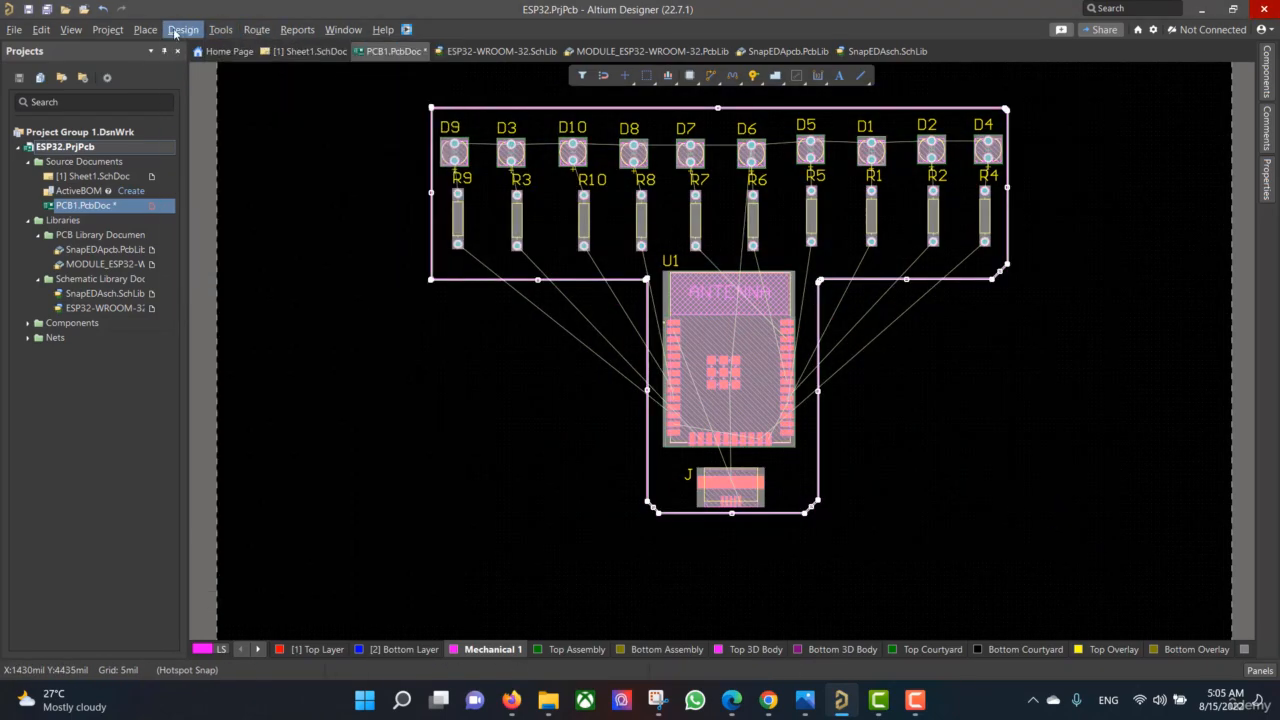
{"action": "left_click", "coordinate": [183, 29]}
{"action": "mouse_move", "coordinate": [280, 133]}
{"action": "left_click", "coordinate": [413, 135]}
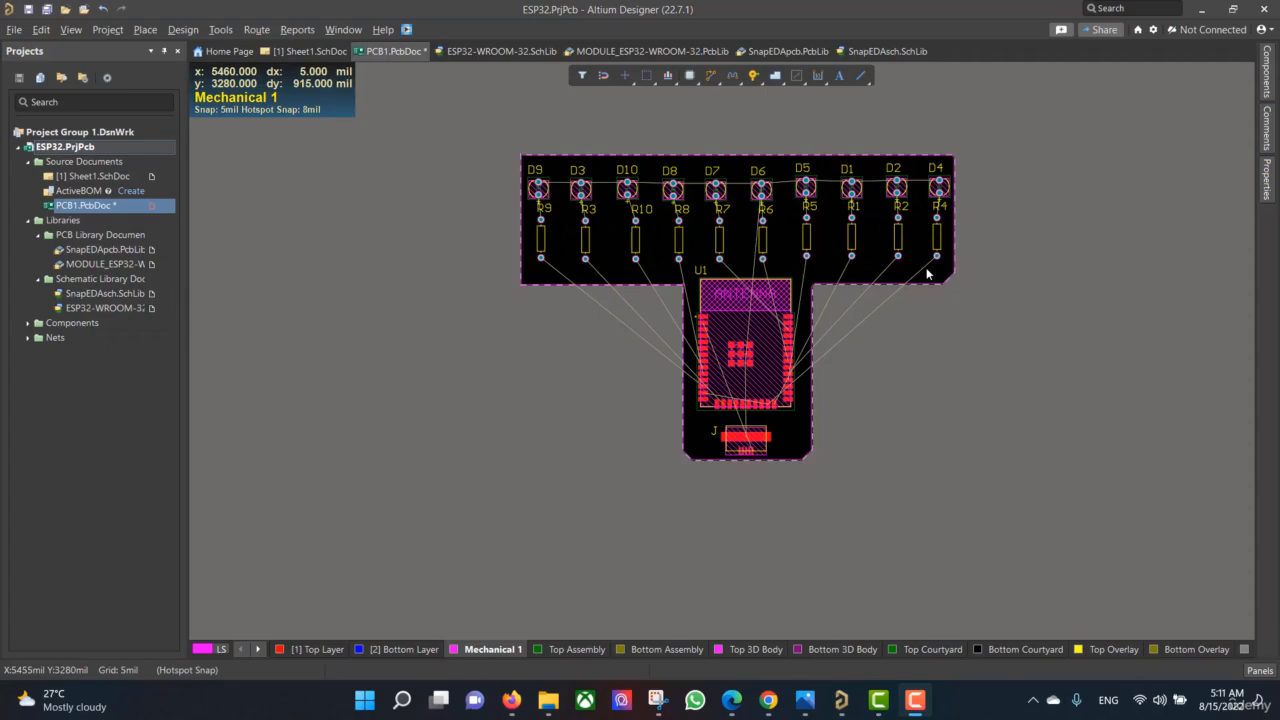
Auto-route all connections on the board with the Default 2 Layer Board strategy and dismiss the routing messages
{"action": "left_click", "coordinate": [255, 30]}
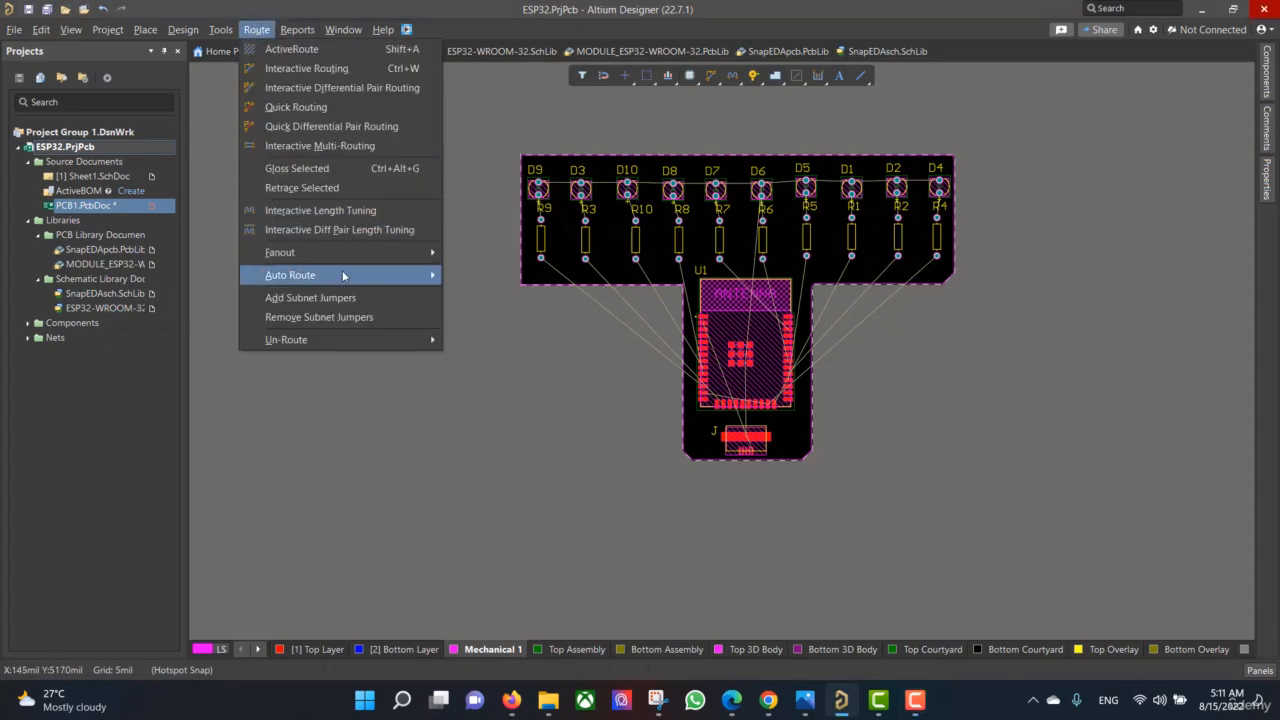
{"action": "mouse_move", "coordinate": [342, 270]}
{"action": "left_click", "coordinate": [470, 275]}
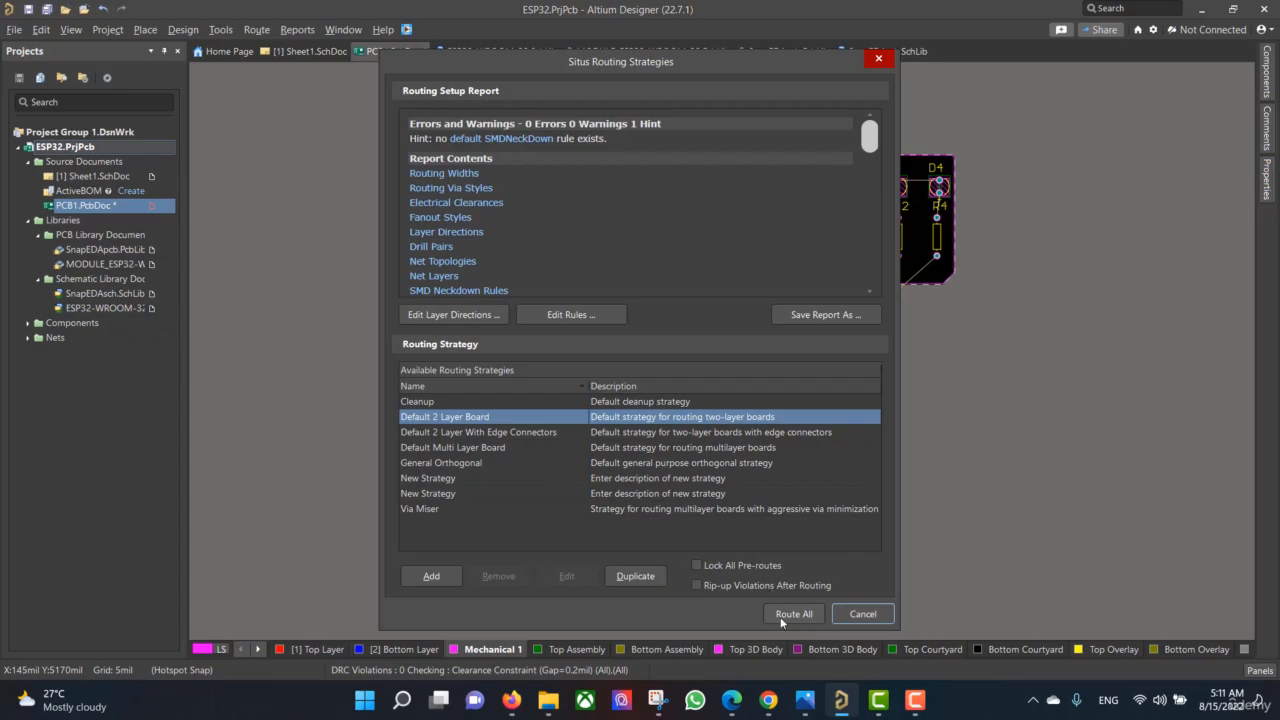
{"action": "left_click", "coordinate": [781, 618]}
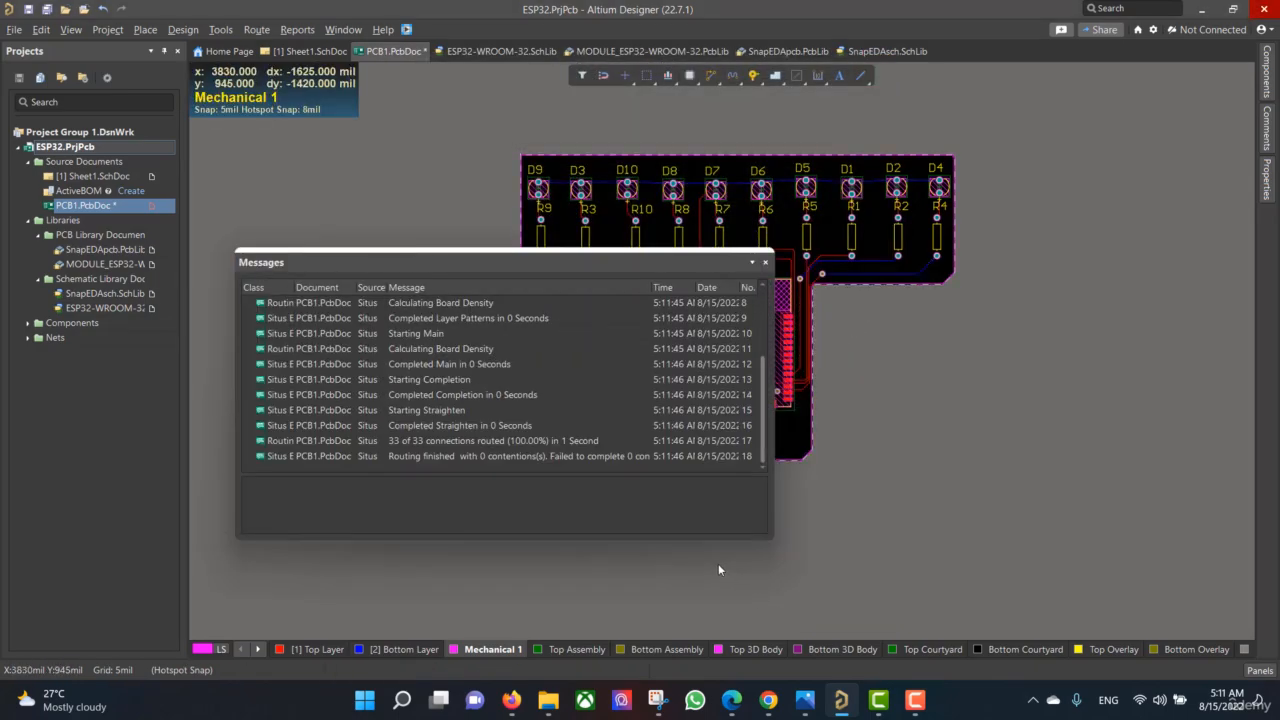
{"action": "left_click", "coordinate": [765, 263]}
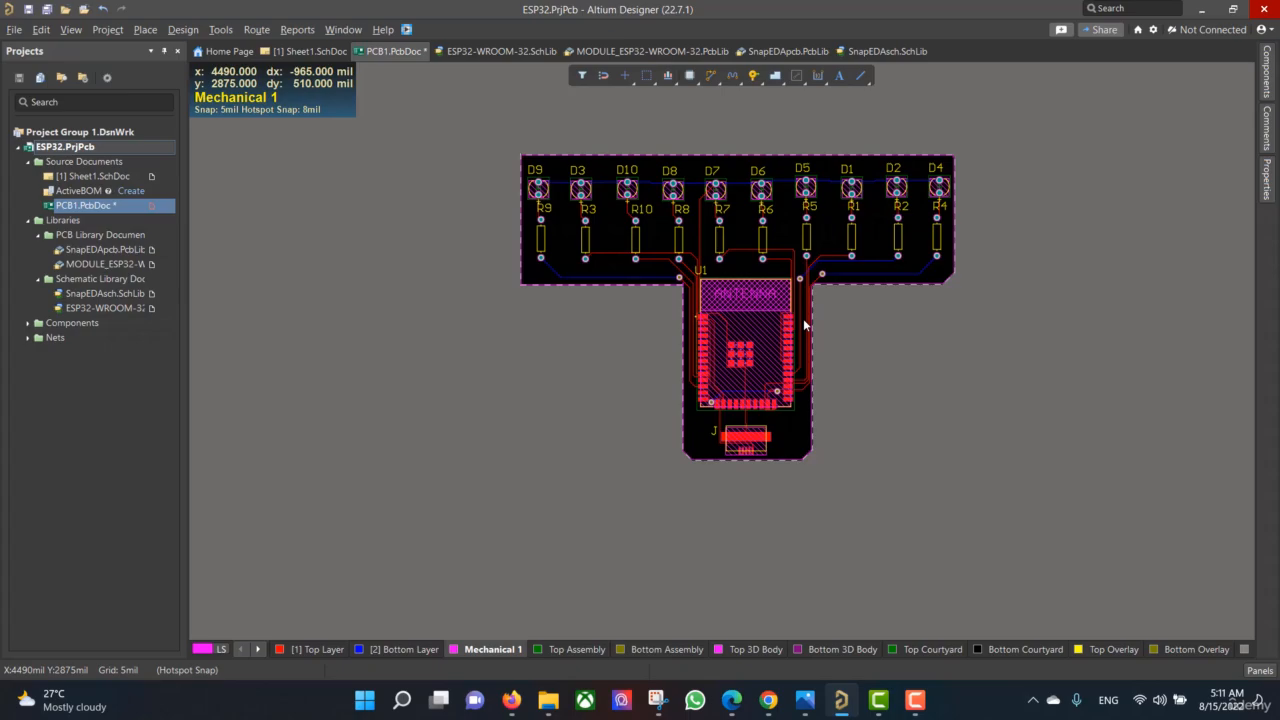
Display the routed board in 3D and tilt it to inspect the placed components
{"action": "key", "text": "3"}
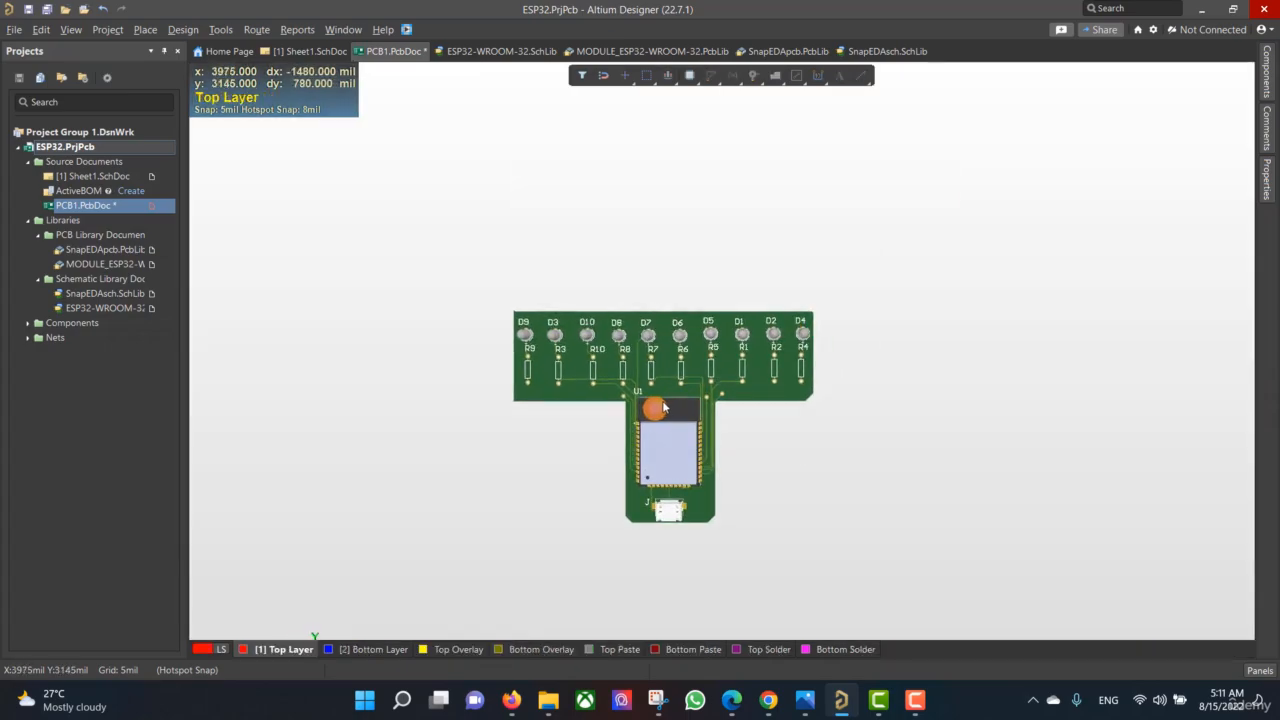
{"action": "right_click_drag", "start_coordinate": [695, 396], "coordinate": [695, 272], "text": "shift"}
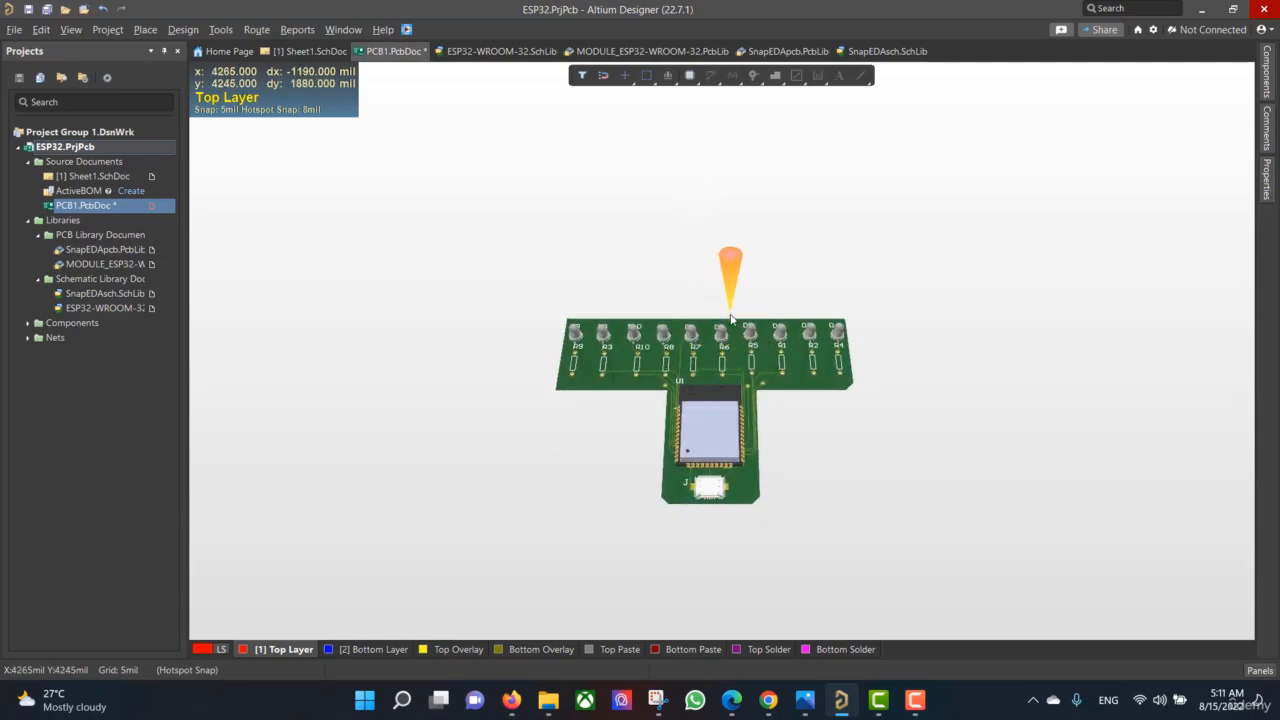